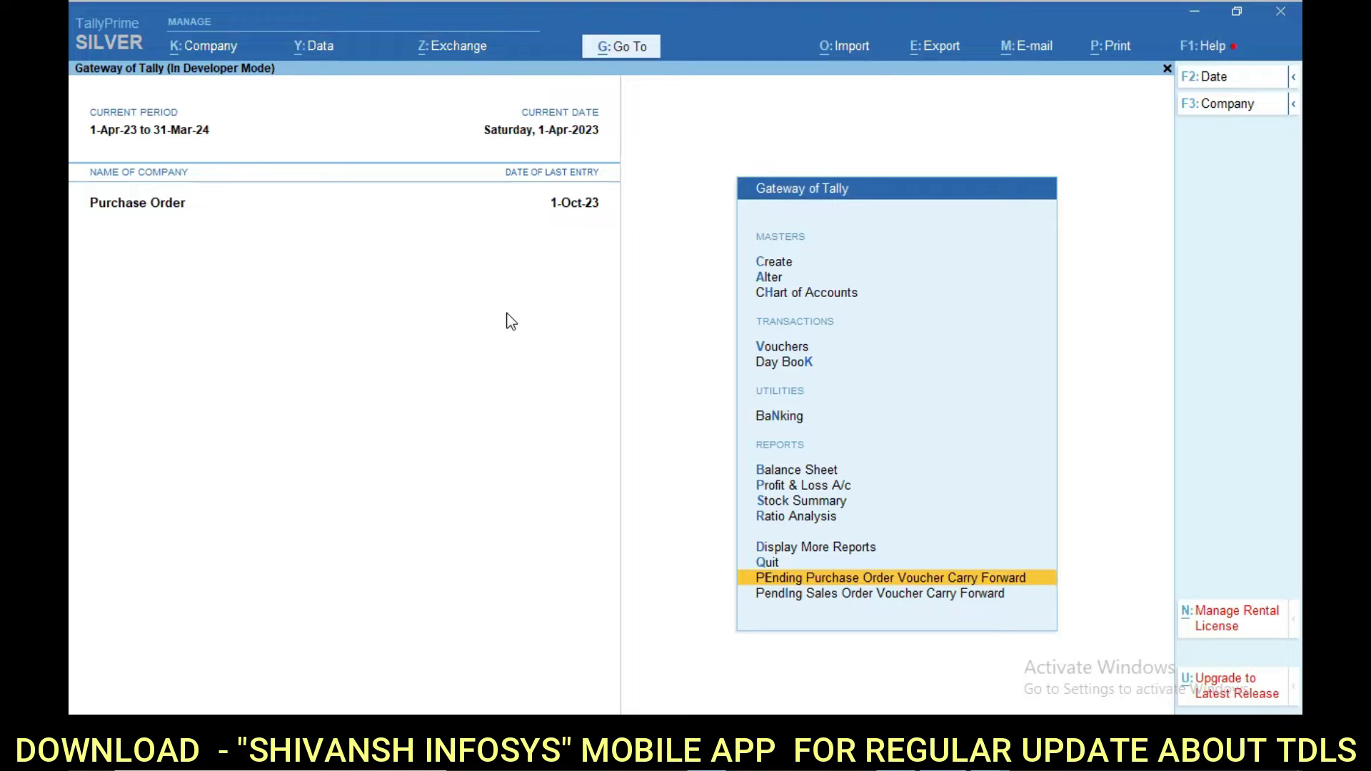
Step: Check the list of configured TDLs and their load status
key(ctrl+alt+t)
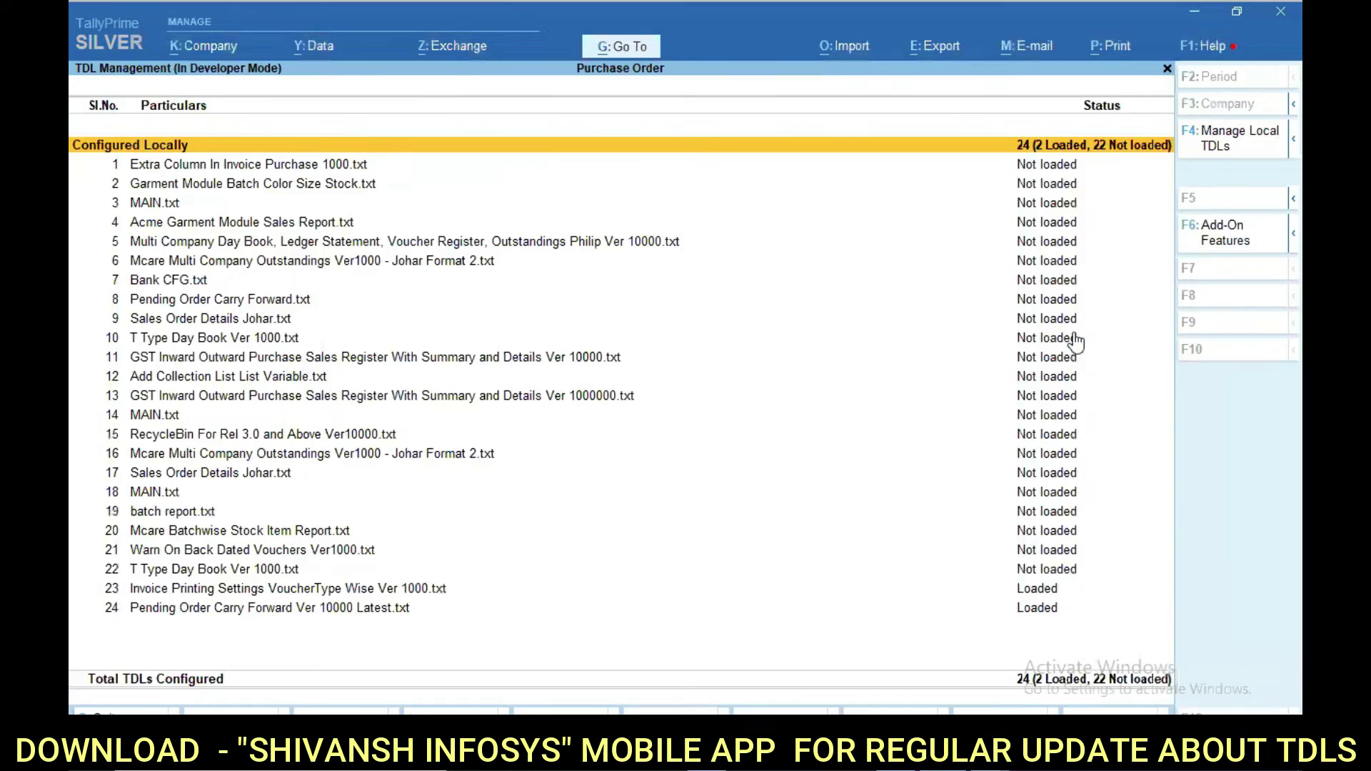
key(Escape)
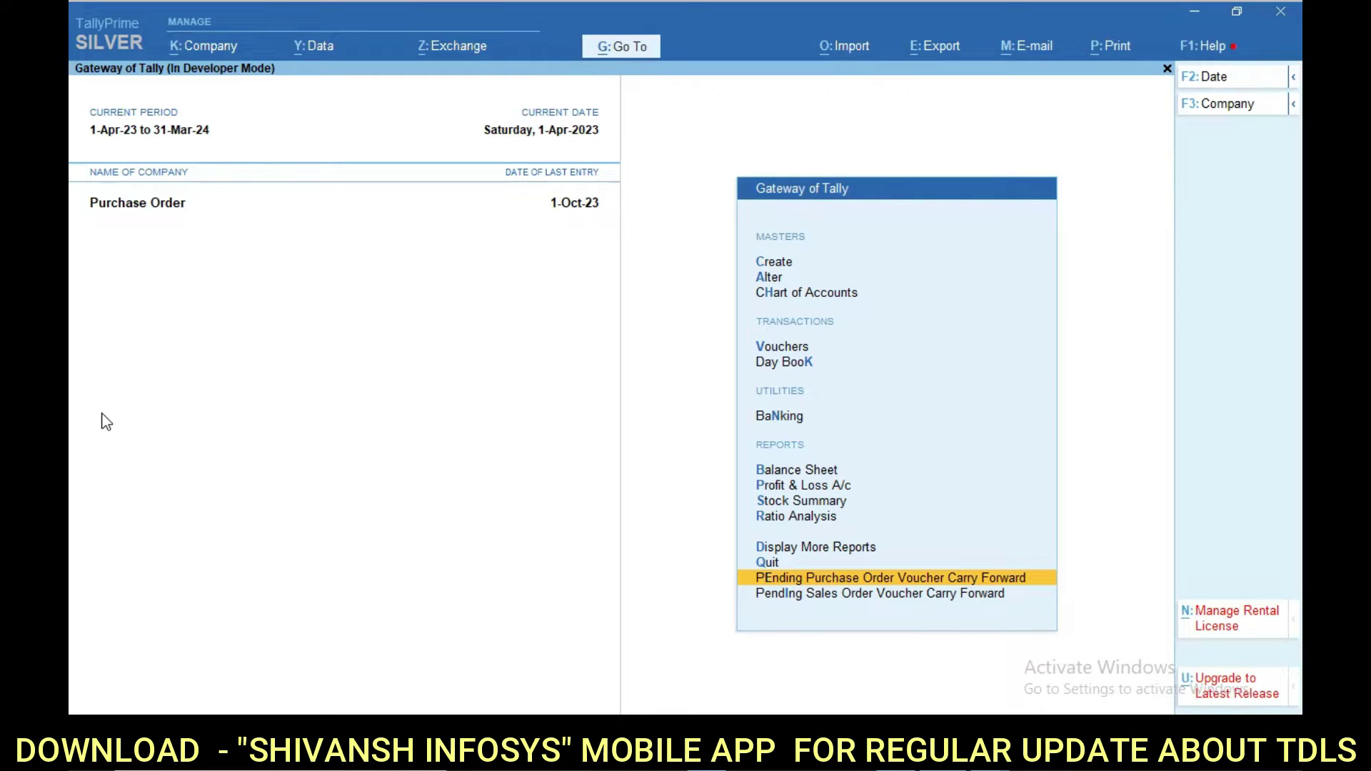
Step: View the Day Book with vouchers for the period 1-Apr-23 to 1-Oct-23
key(Return)
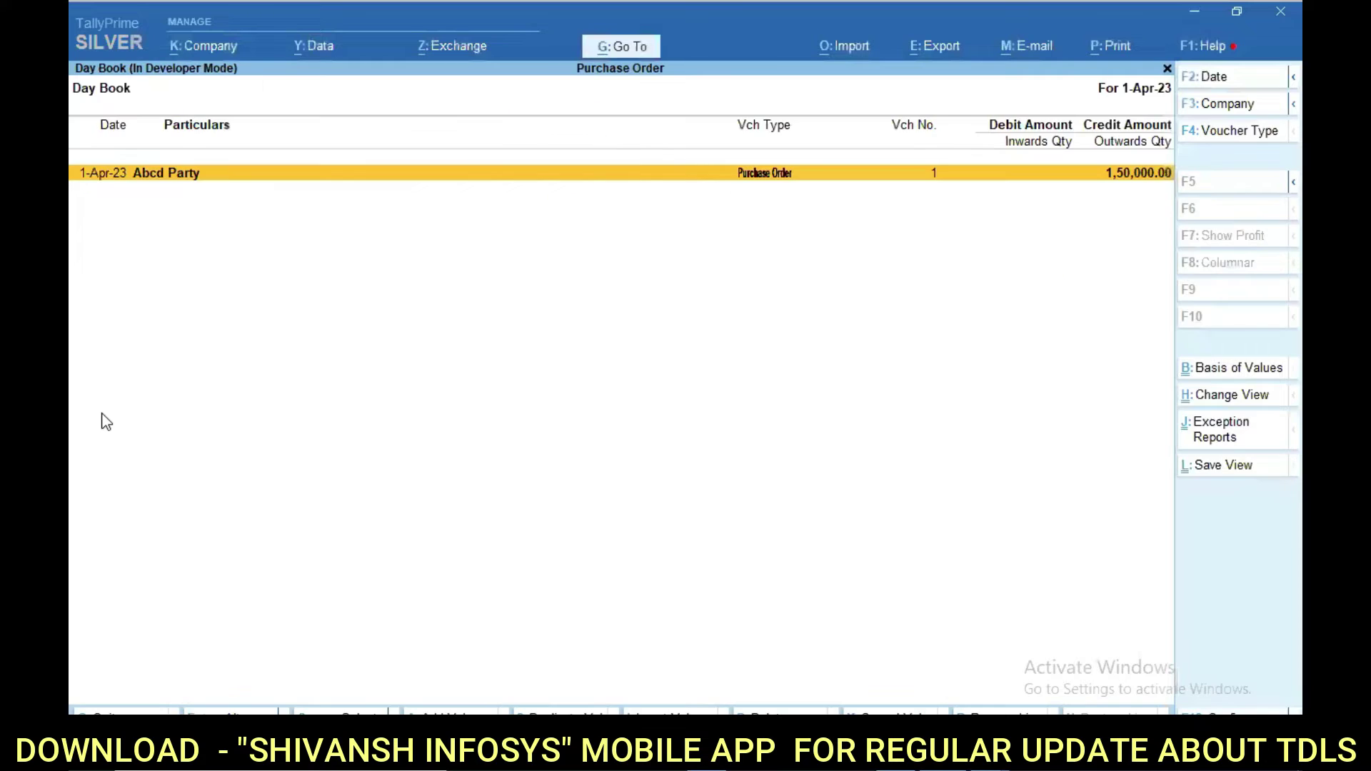
key(Down)
key(Up)
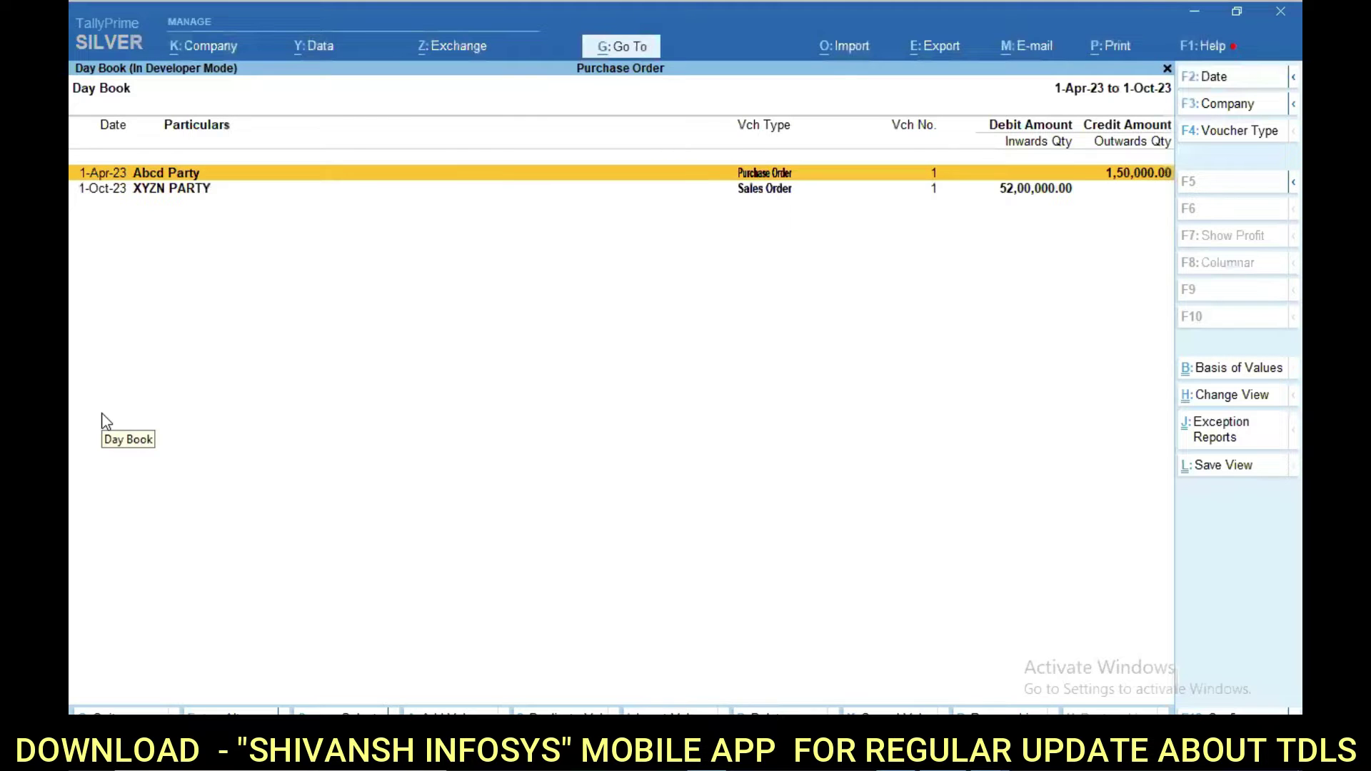
key(Down)
key(Up)
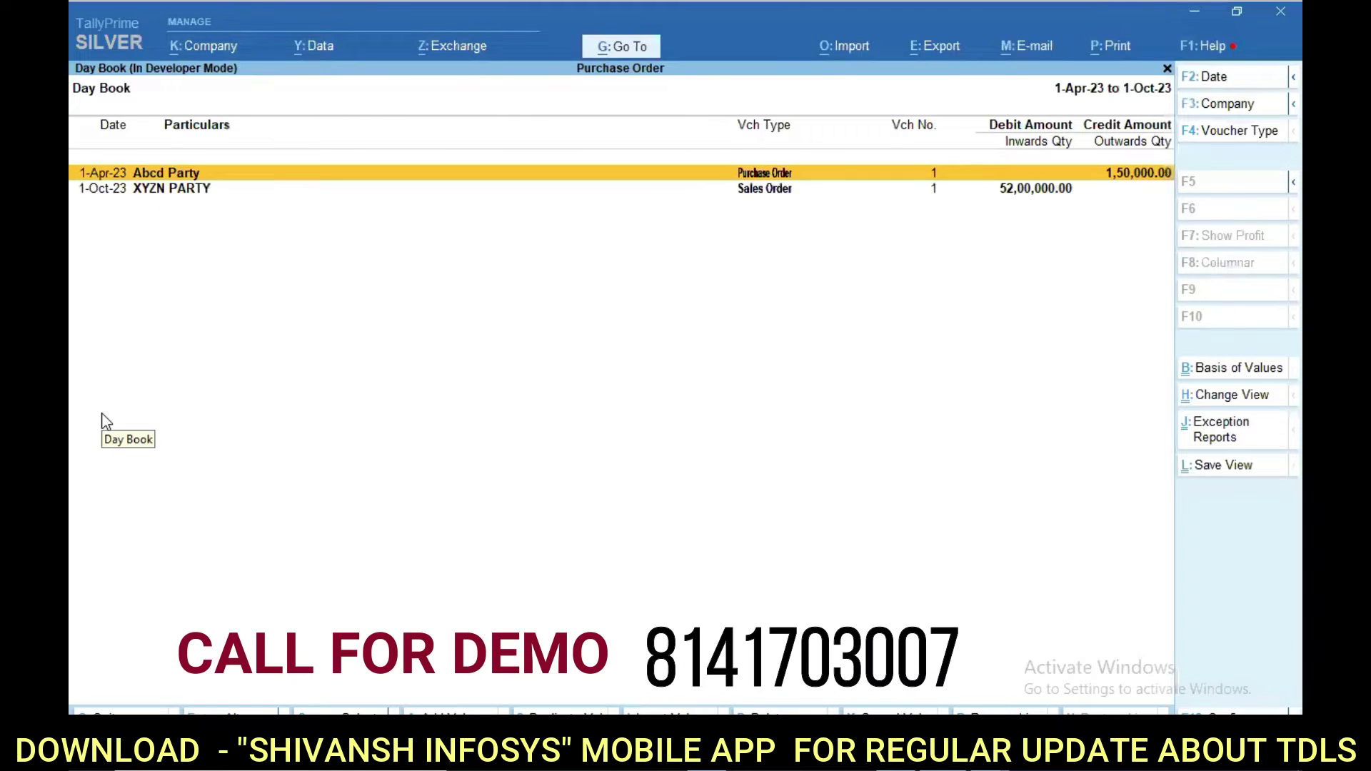
Step: Open the Abcd Party purchase order from the Day Book and go through its party and order details
key(Return)
key(Return)
key(Return)
key(Return)
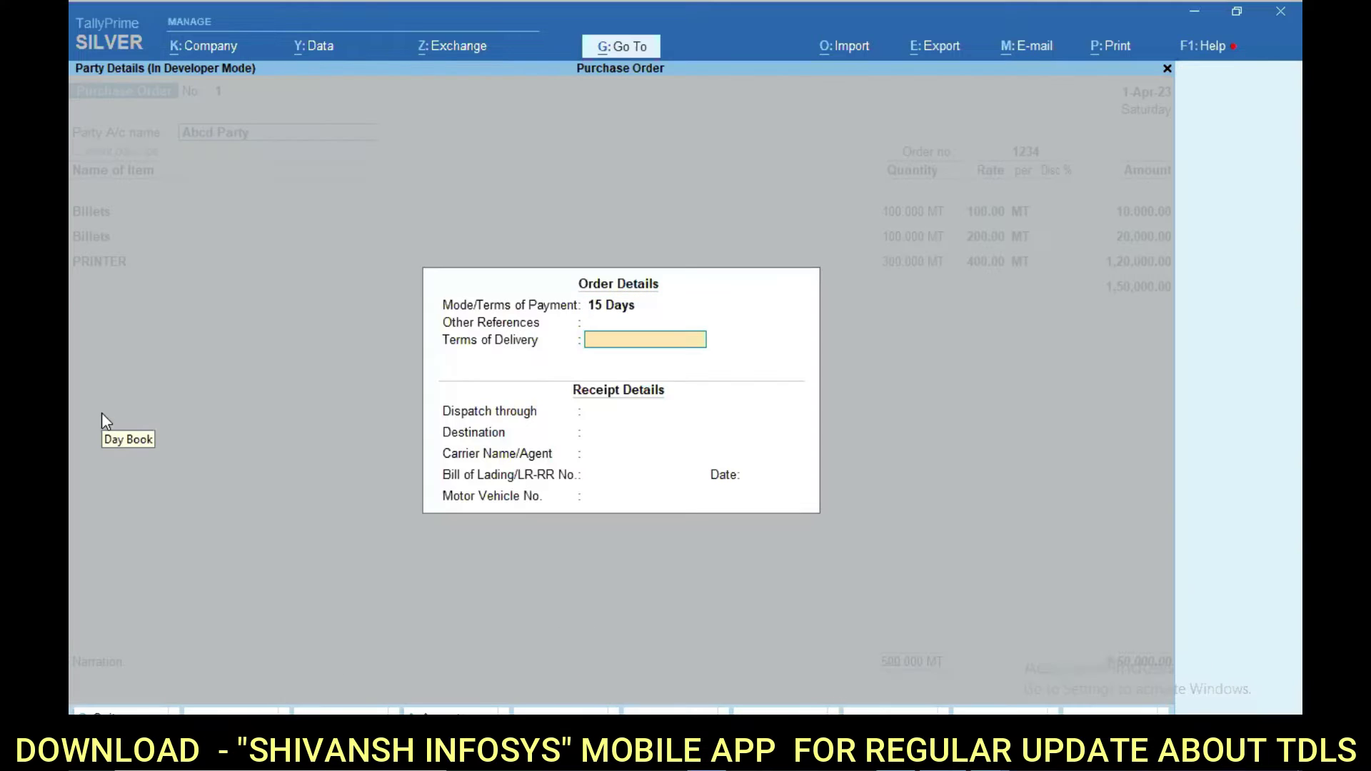
key(Return)
key(Return)
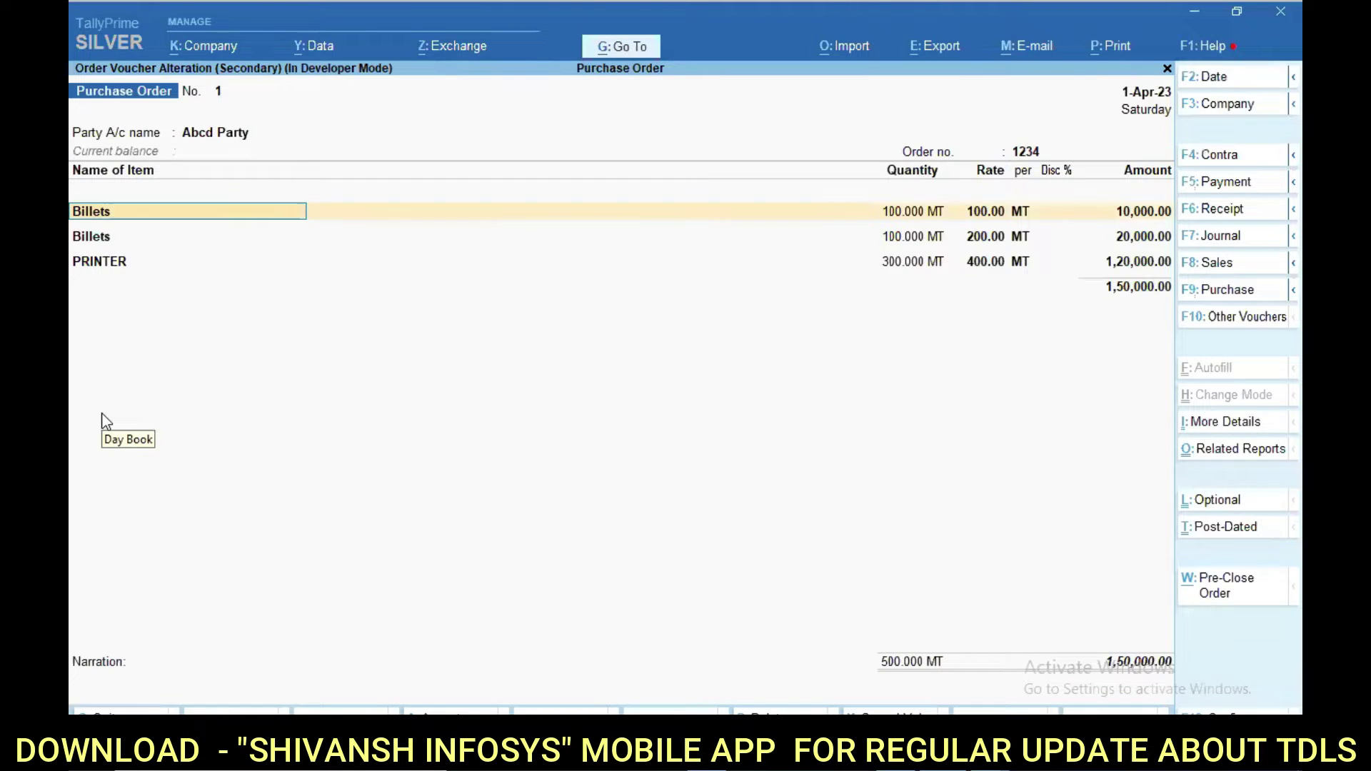
Step: Review the due date, godown, quantity and rate allocation of the order's first Billets line
key(Return)
key(Return)
key(Return)
key(Return)
key(Return)
key(Return)
key(Return)
key(Return)
key(Return)
key(Return)
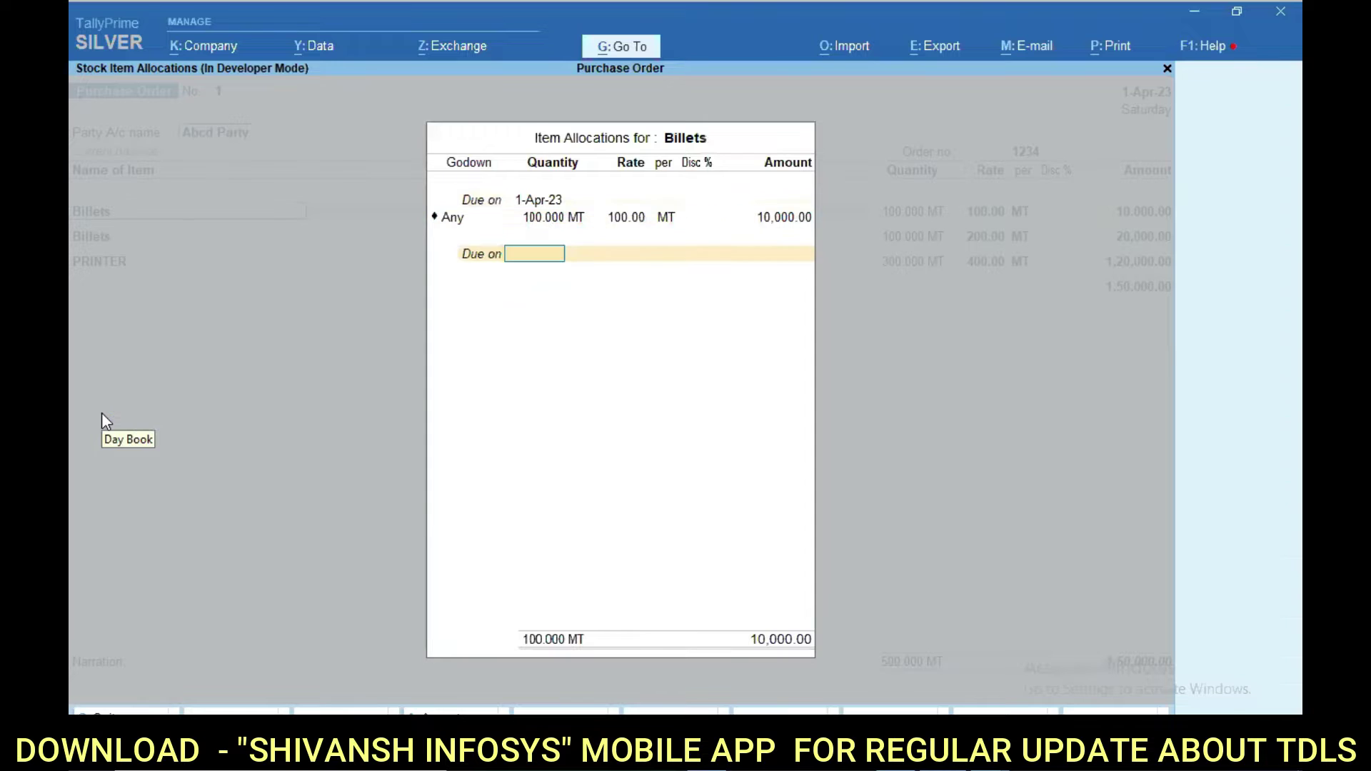
Step: Review the description, allocation and accounting details of the order's second Billets line, and leave the order without saving
key(Return)
key(Return)
key(Return)
key(Return)
key(Return)
key(Return)
key(Return)
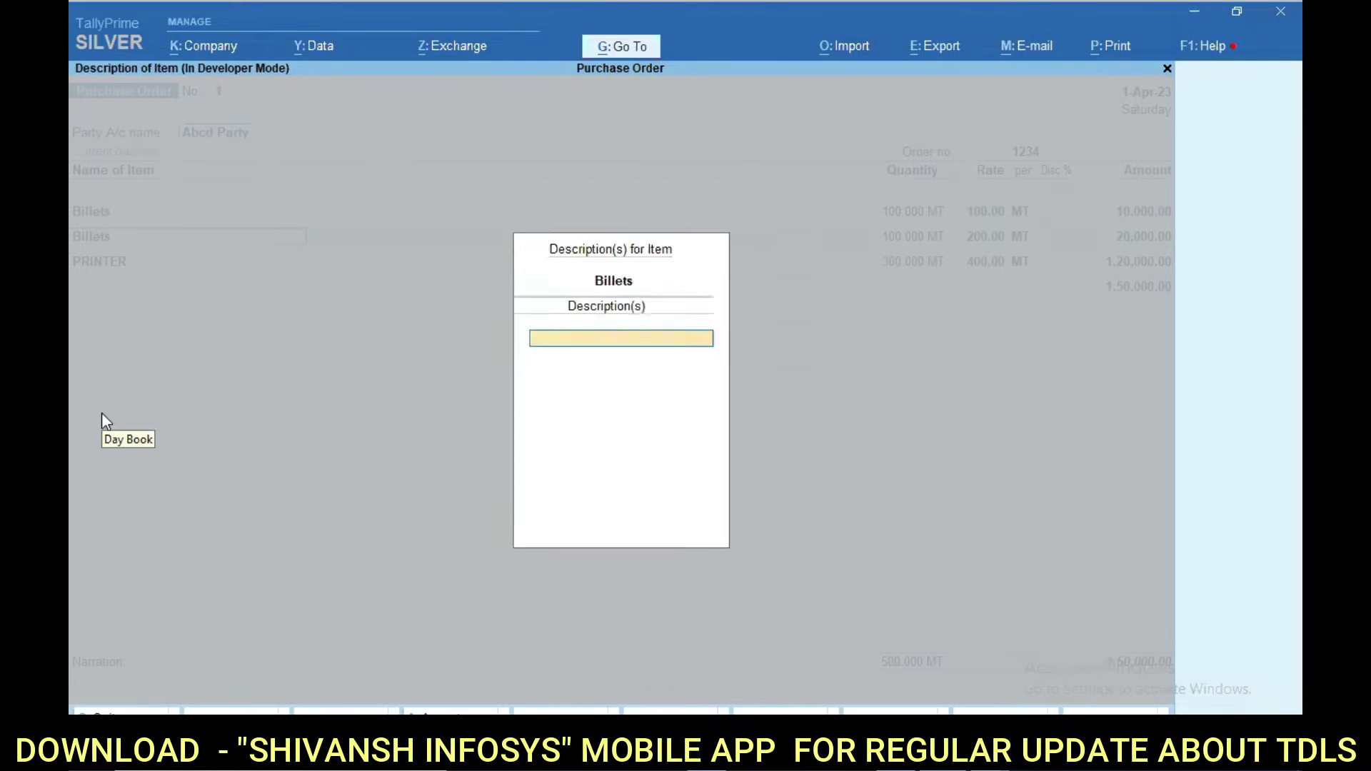
key(Return)
key(Return)
key(Return)
key(Return)
key(Return)
key(Return)
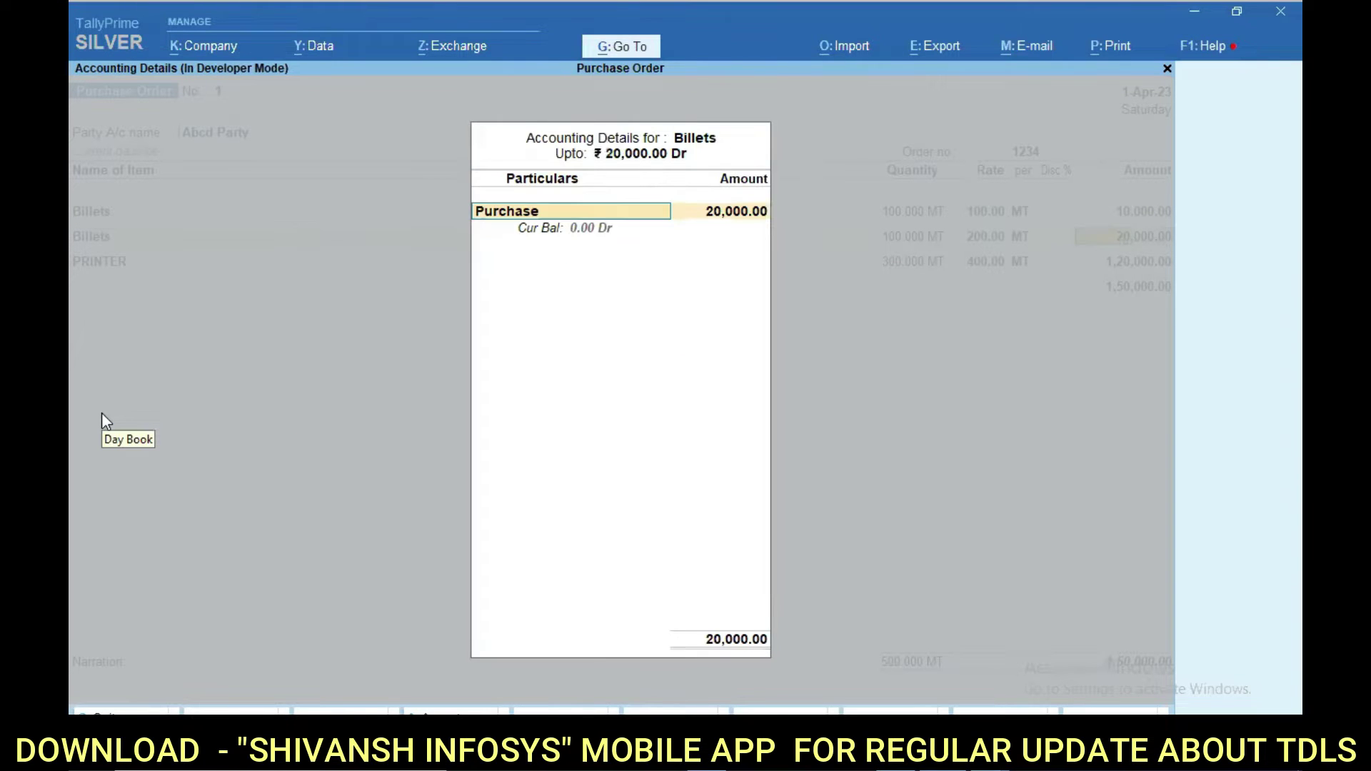
key(Escape)
key(y)
key(Escape)
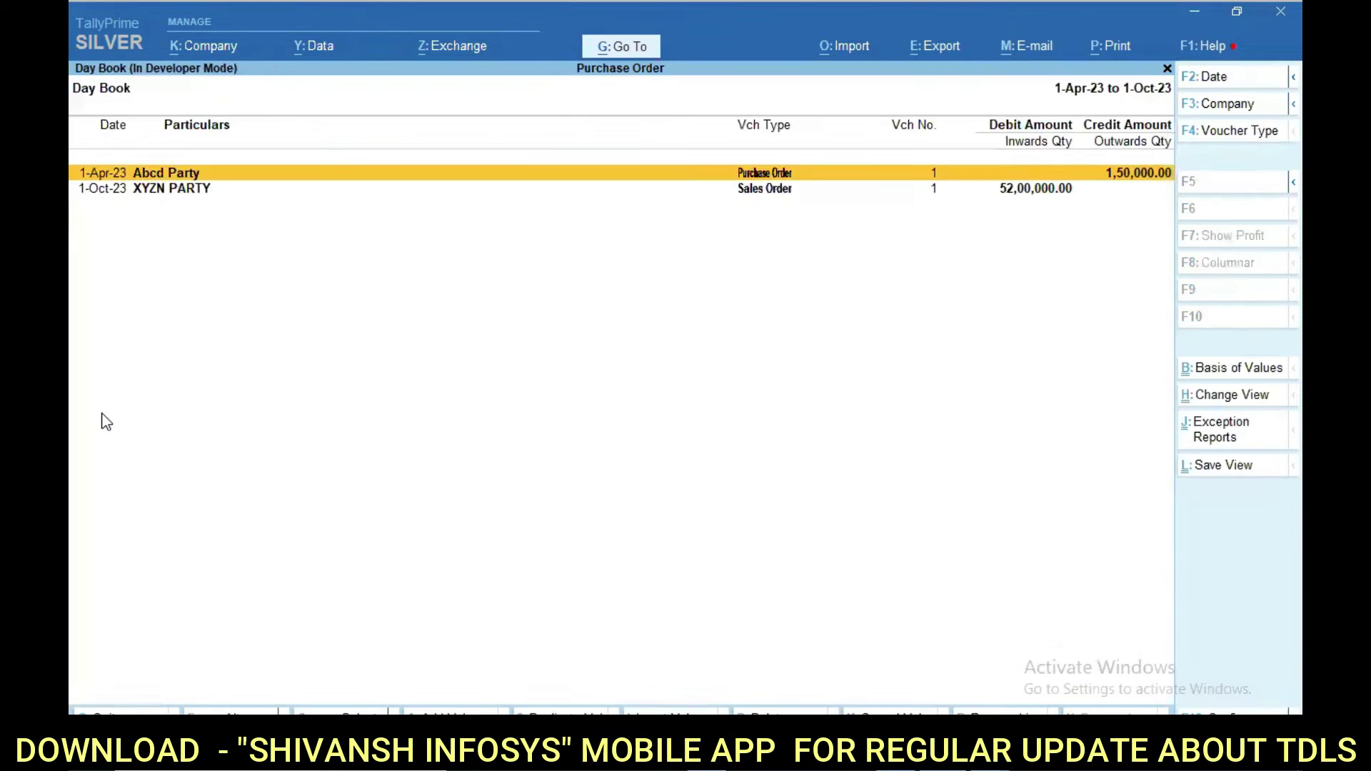
Step: View the XYZN PARTY sales order from the Day Book, and return to the Gateway without saving it
key(Escape)
key(Return)
key(F2)
key(Return)
key(Down)
key(Return)
key(Escape)
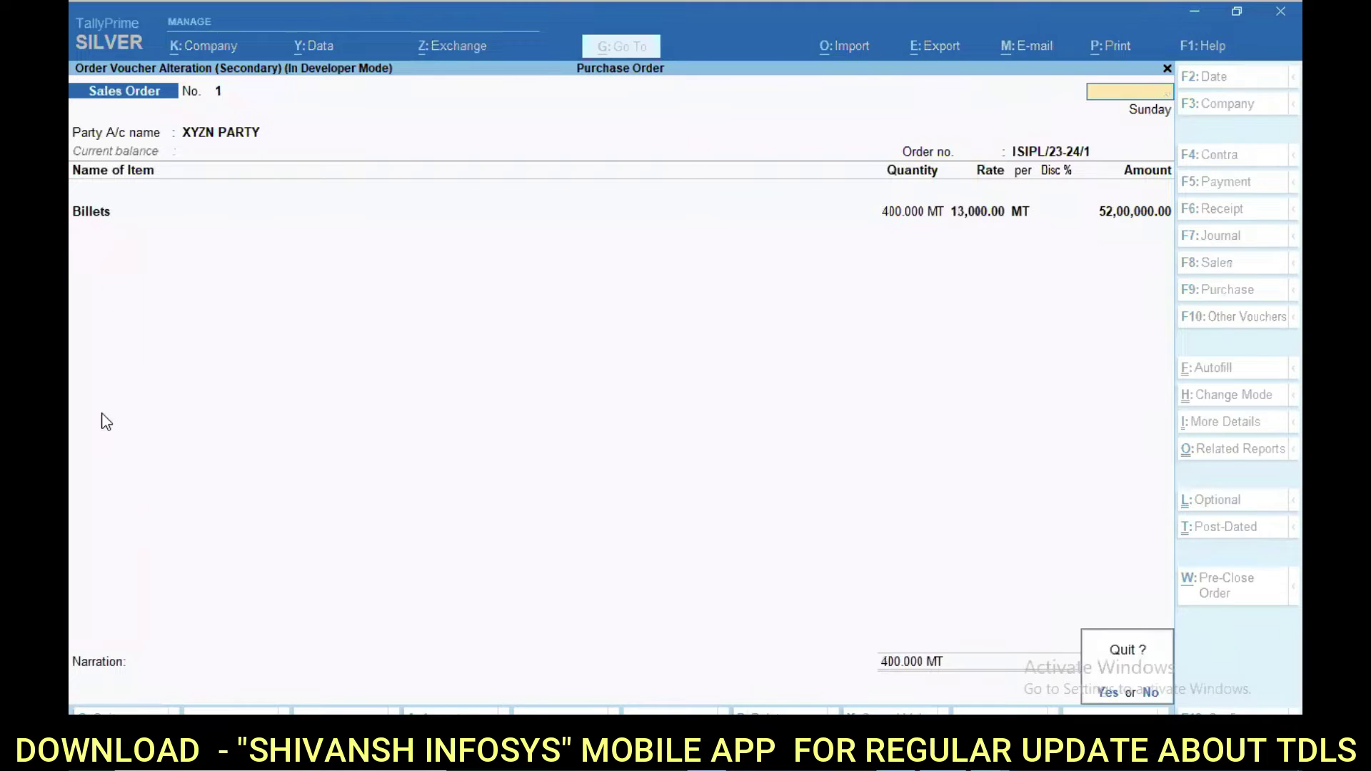
key(y)
key(Escape)
key(Escape)
Step: Start a new purchase voucher with both the voucher date and effective date set to 1-5-2023
key(v)
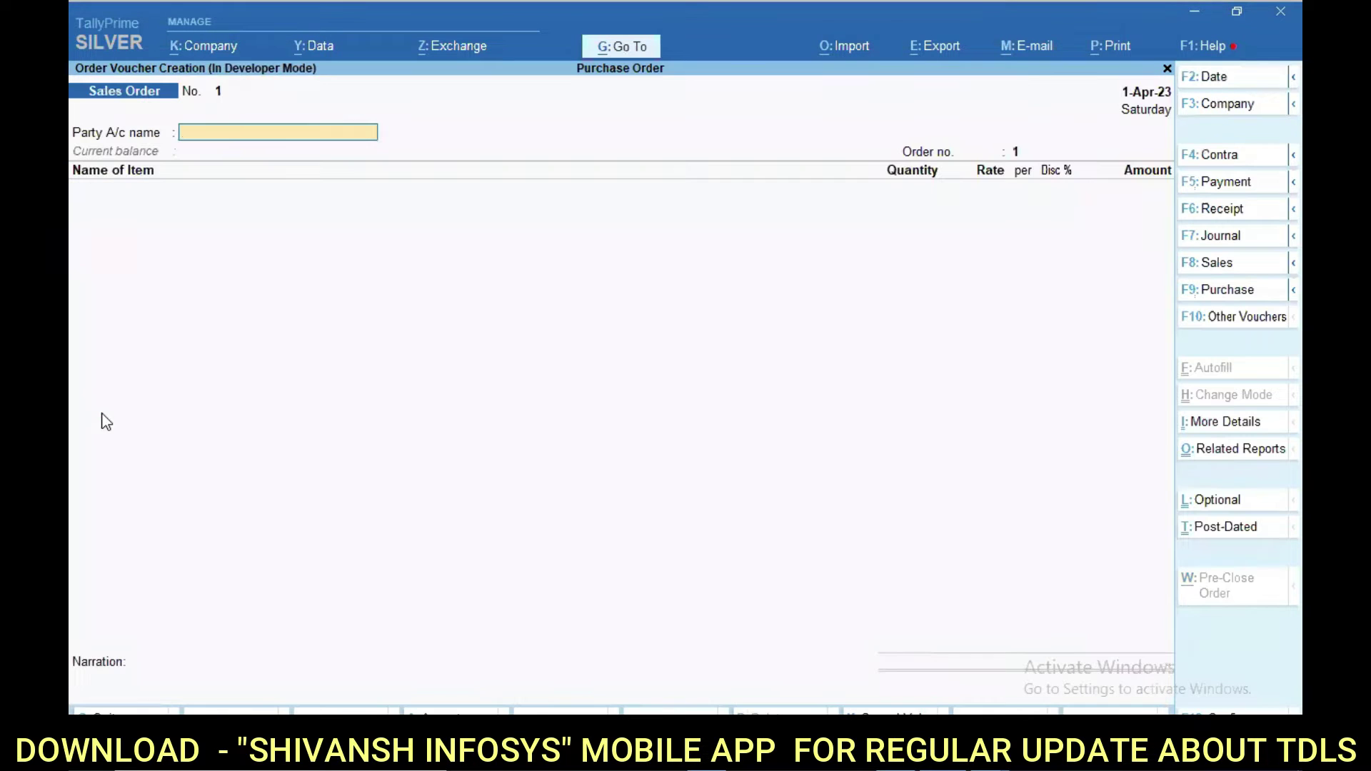
key(F9)
key(F2)
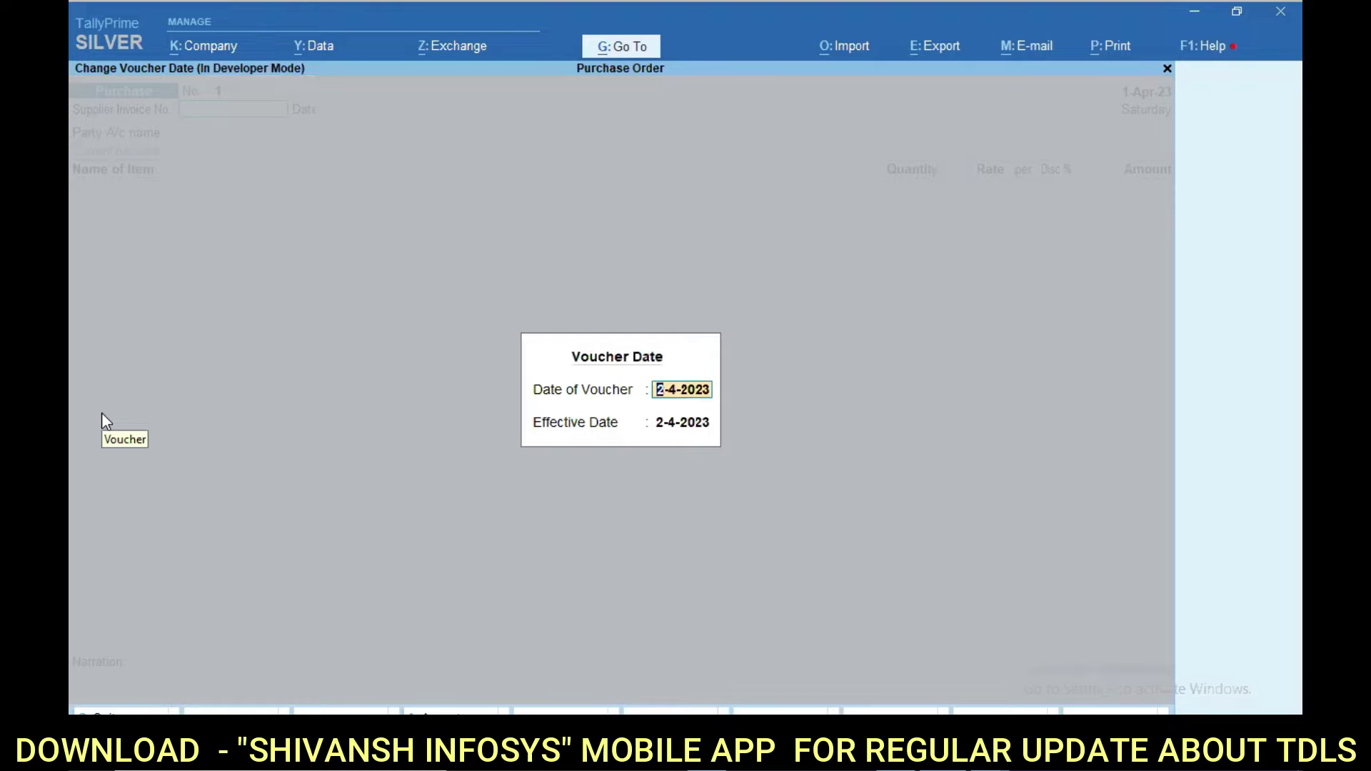
text(1-5)
key(Return)
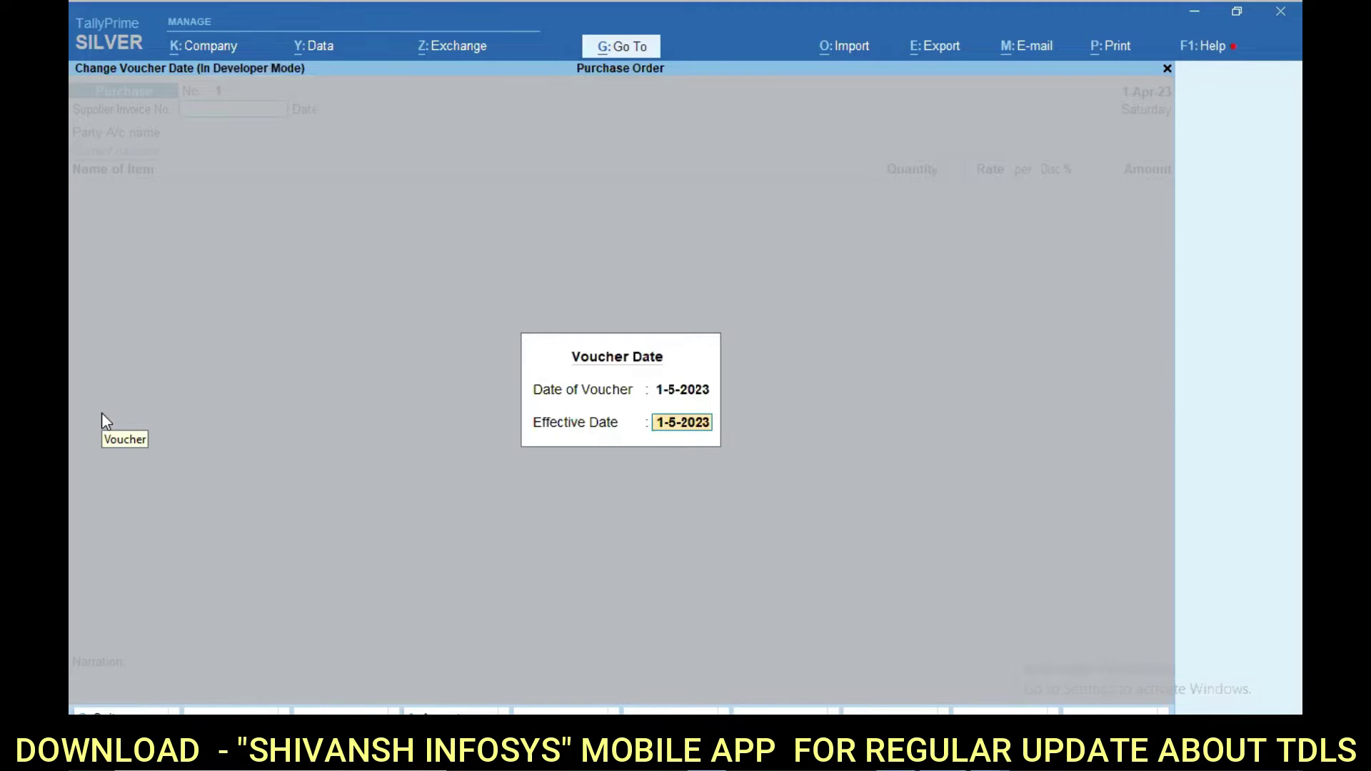
key(Return)
Step: Choose Abcd Party as the purchase voucher's party and link it to order 1234, leaving the receipt details blank
key(Return)
key(Return)
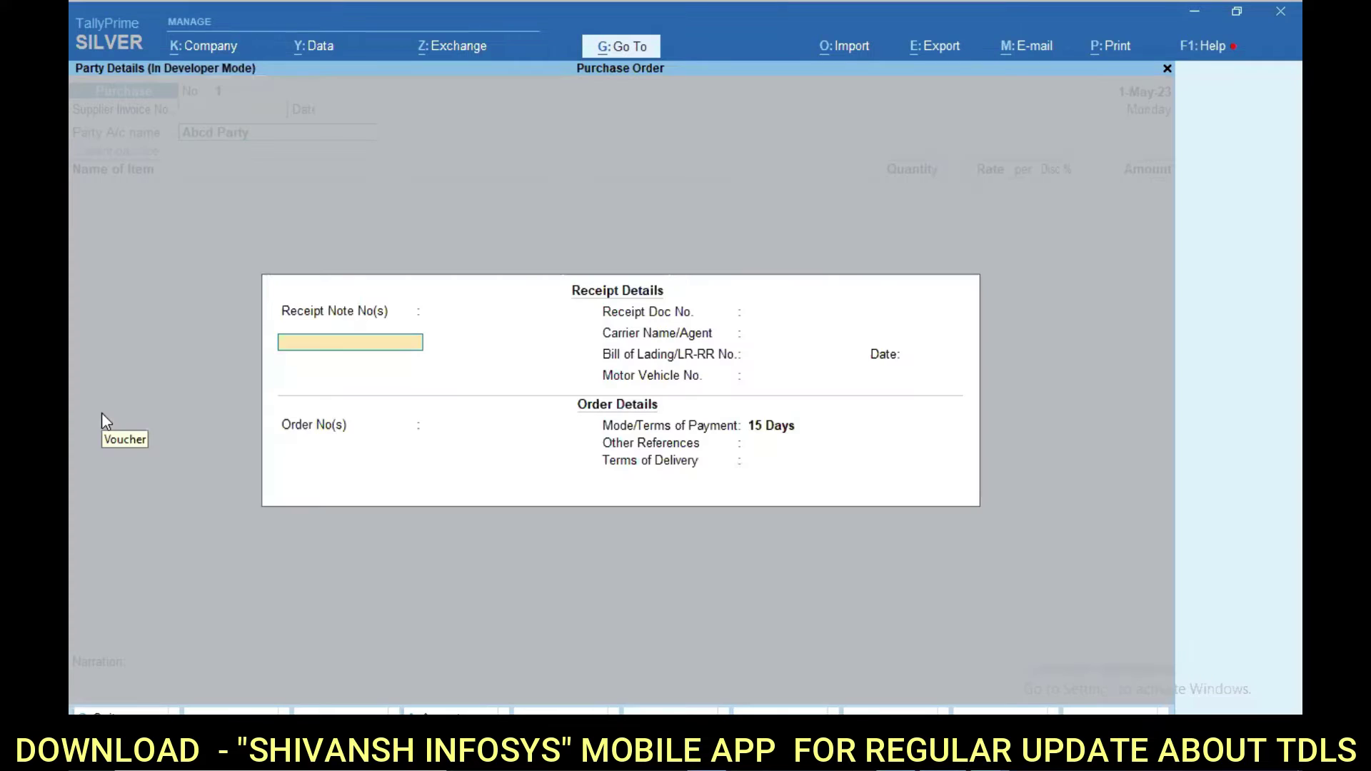
key(Return)
key(Return)
key(Return)
key(Return)
key(Return)
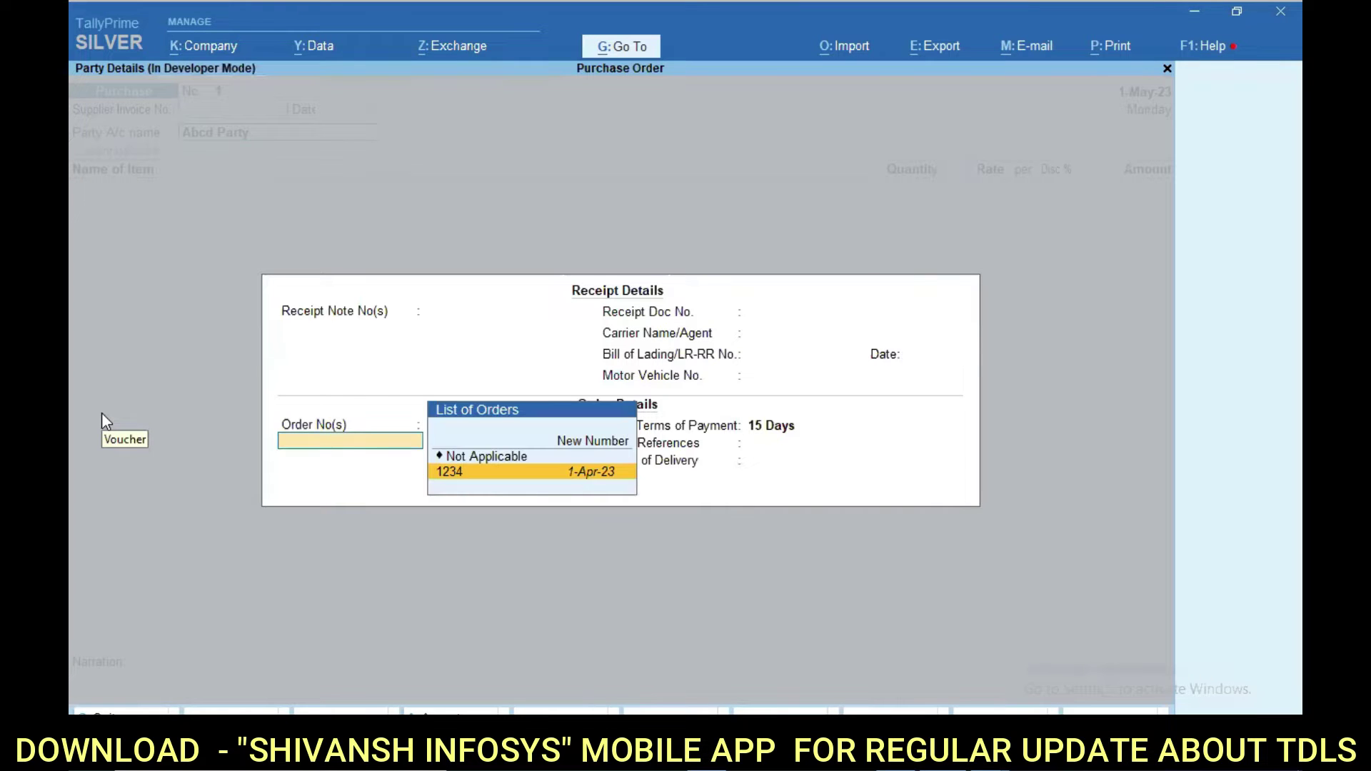
key(Return)
key(Return)
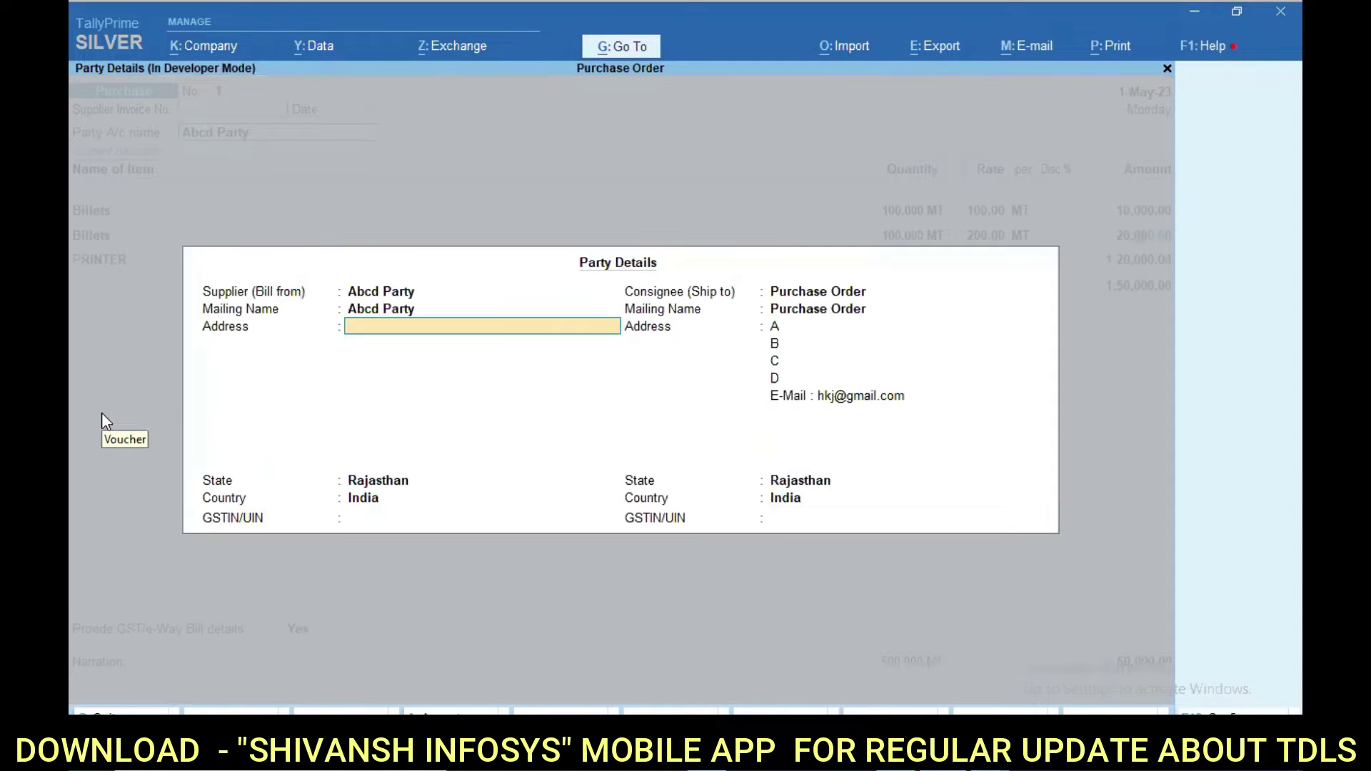
Step: Accept the supplier and consignee party details with Rajasthan as the state for both
key(Return)
key(Return)
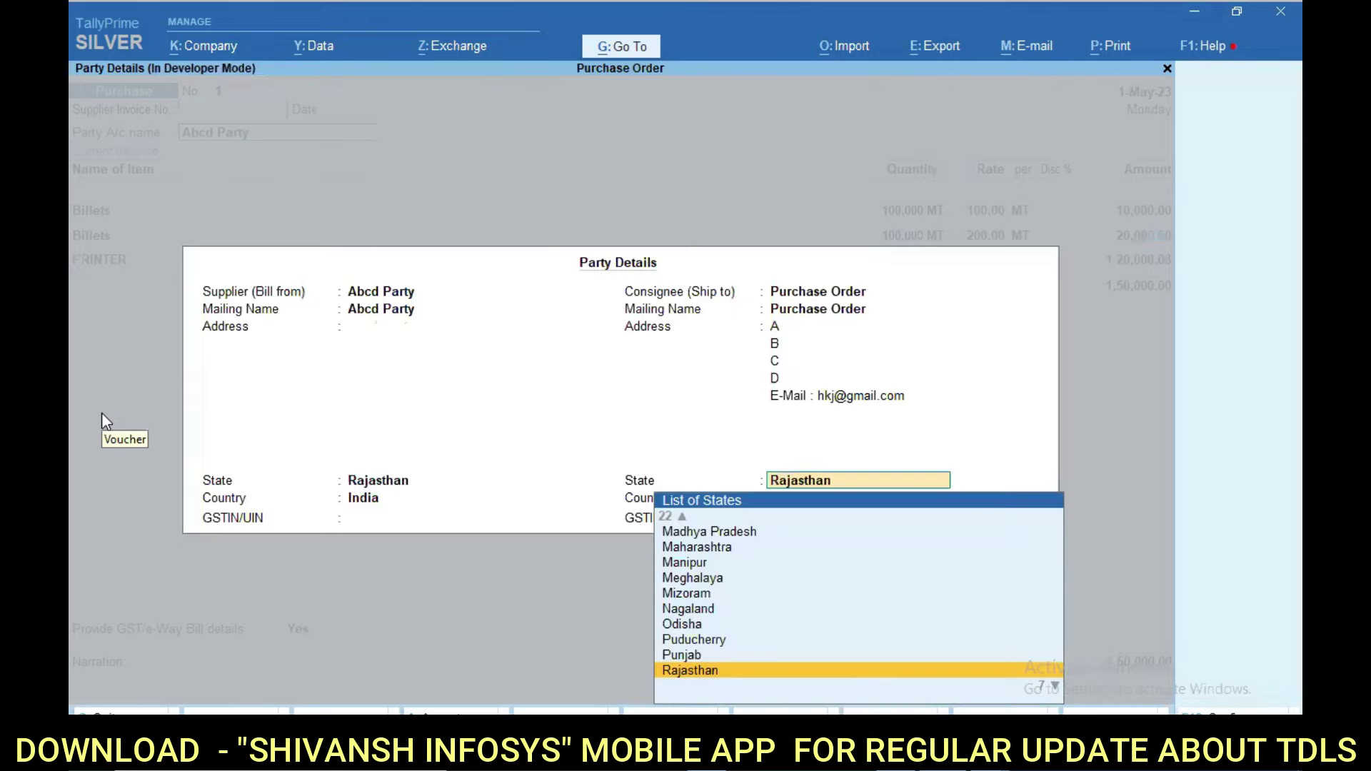
key(Return)
Step: Allocate 30 MT from order 1234 in godown A to the first Billets line, keeping its rate and default tax details
key(Return)
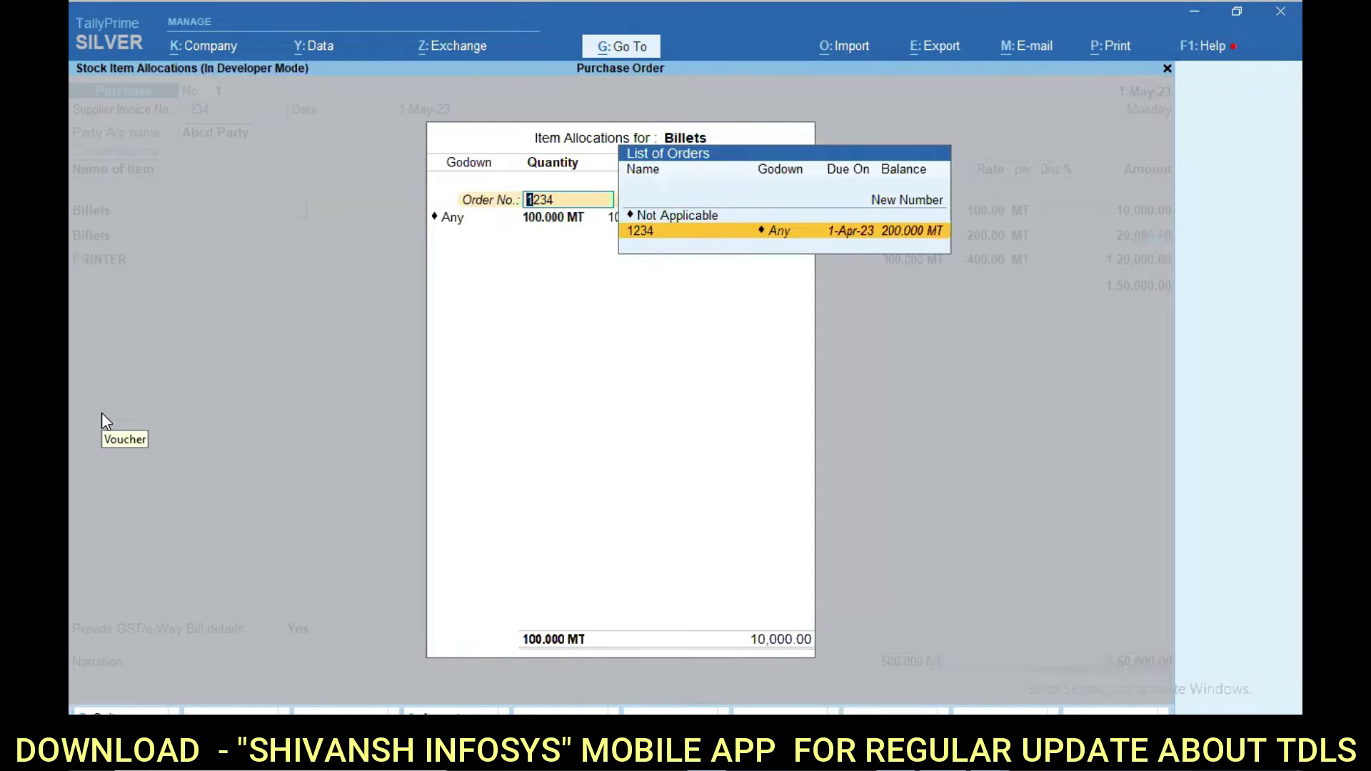
key(Return)
text(30)
key(Return)
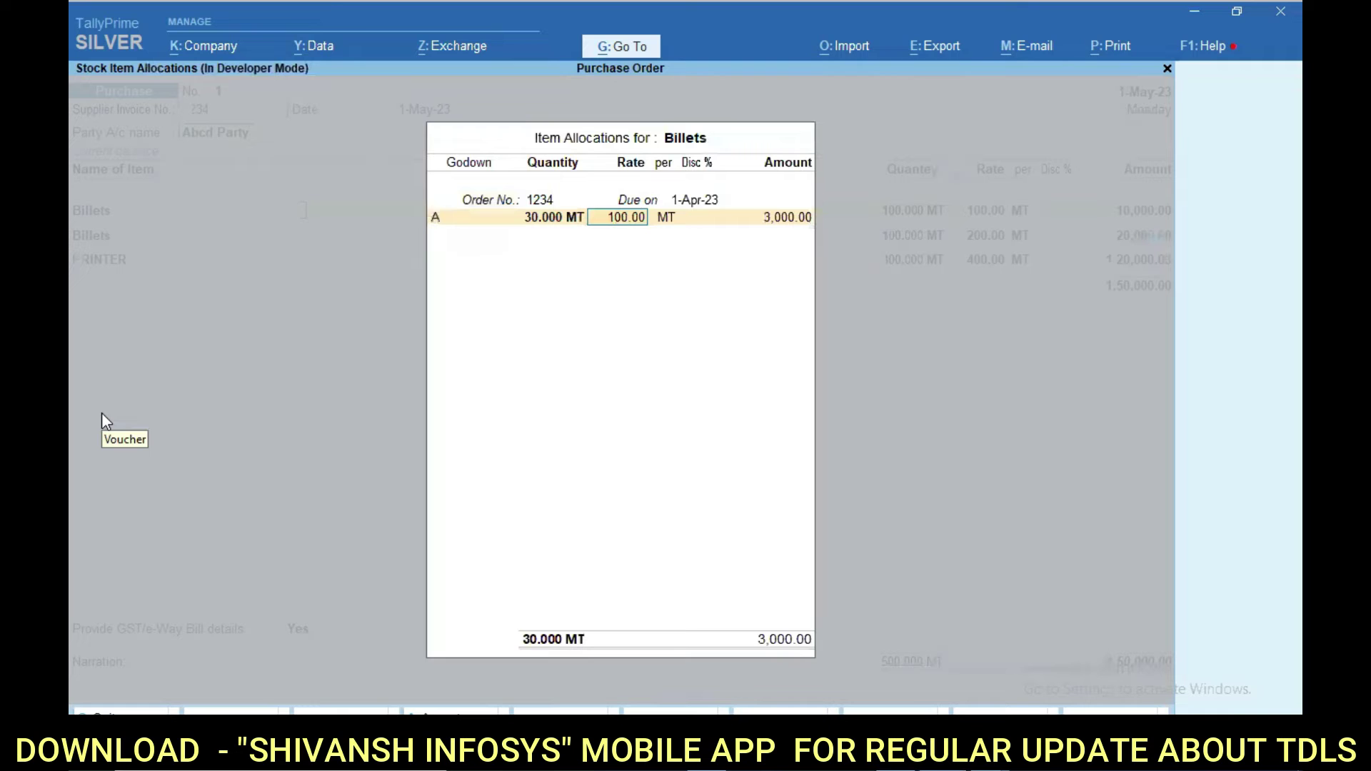
key(Return)
key(Return)
key(Return)
key(Return)
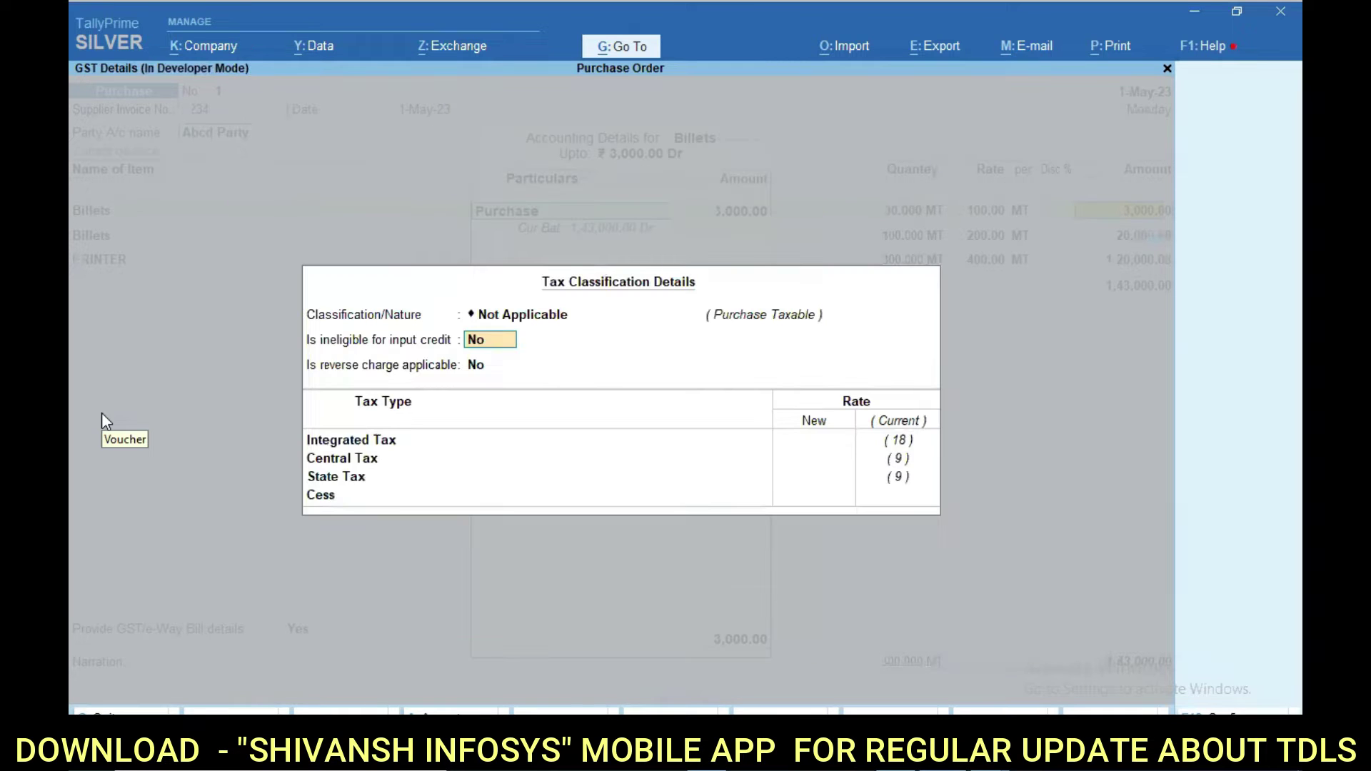
key(Return)
key(Return)
Step: Allocate 50 MT from order 1234 in godown A to the second Billets line, keeping its rate and accounting details
key(Return)
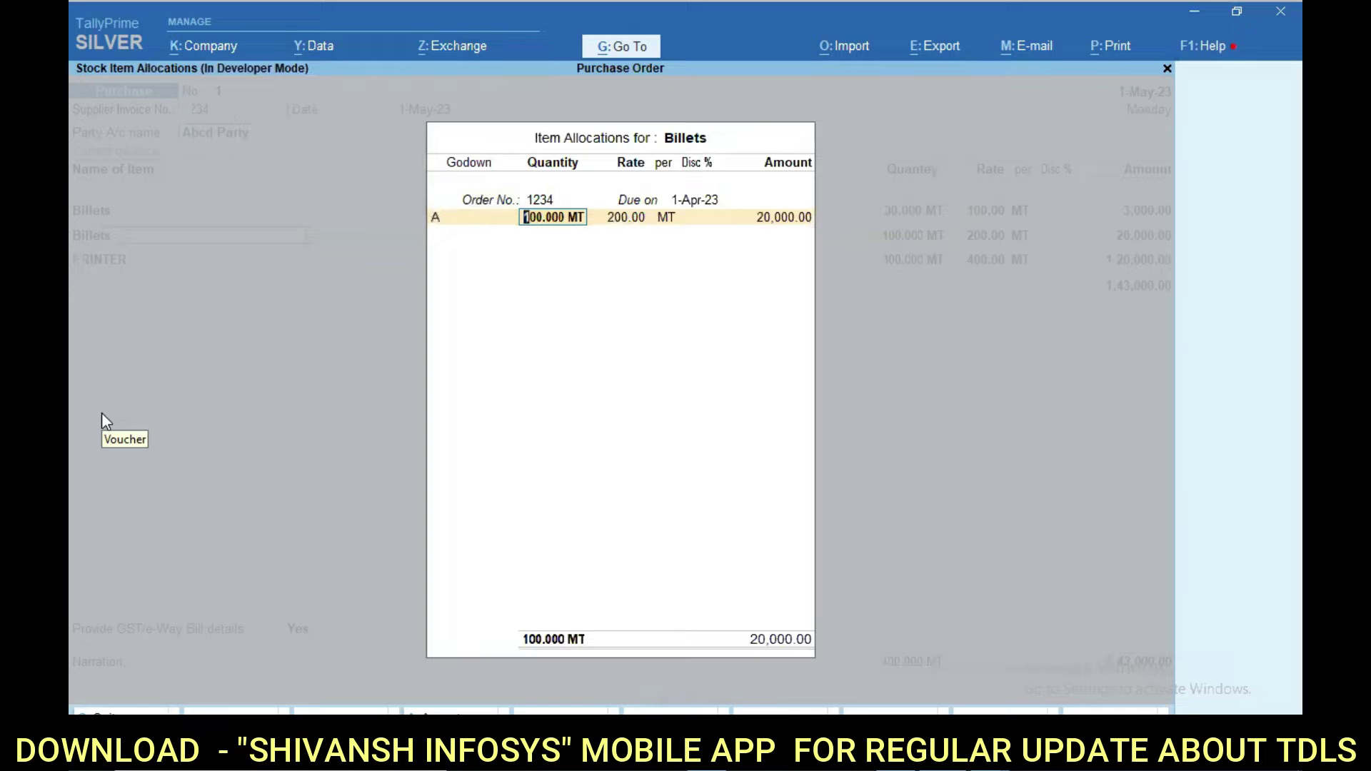
text(50)
key(Return)
key(Return)
key(Return)
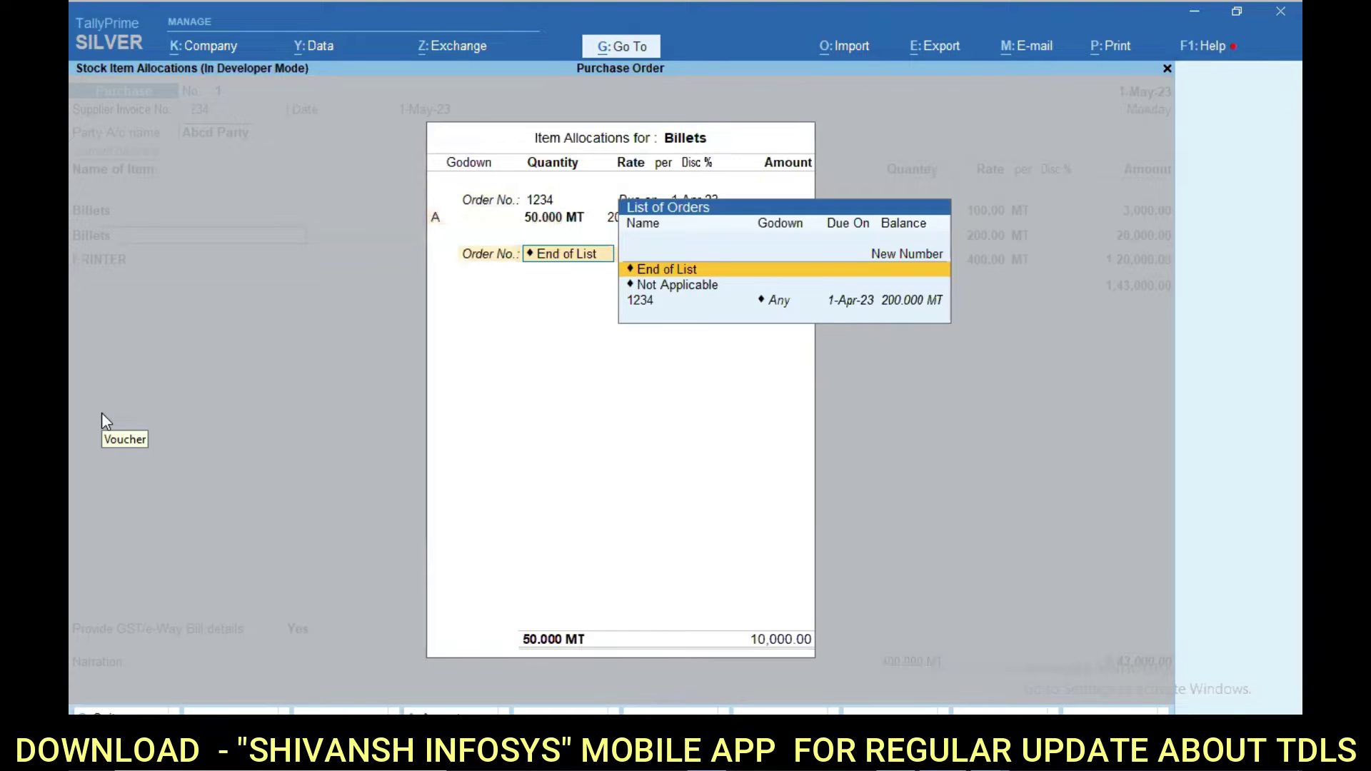
key(Return)
key(Return)
key(Return)
Step: Allocate 100 MT of PRINTER from order 1234 in godown A, keep its default tax details, and end the item list
key(Return)
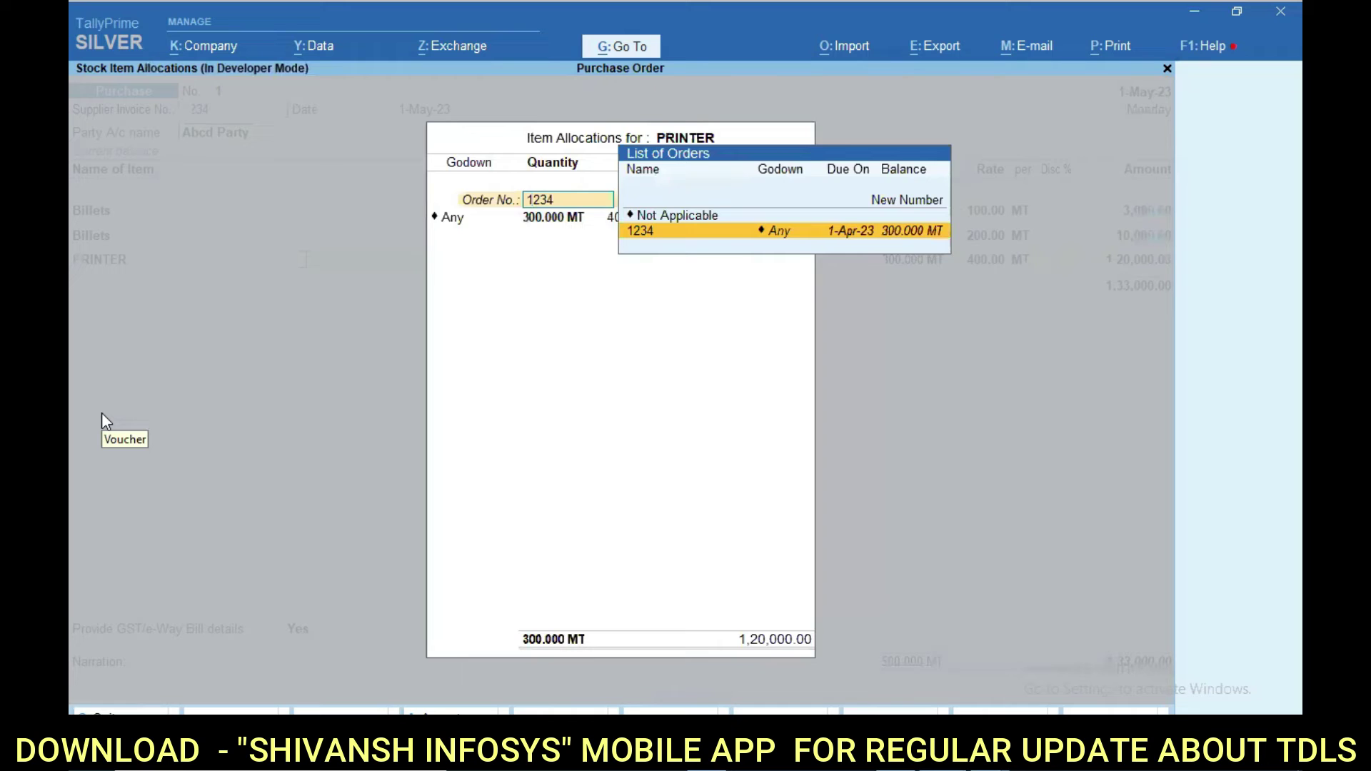
key(Return)
text(10)
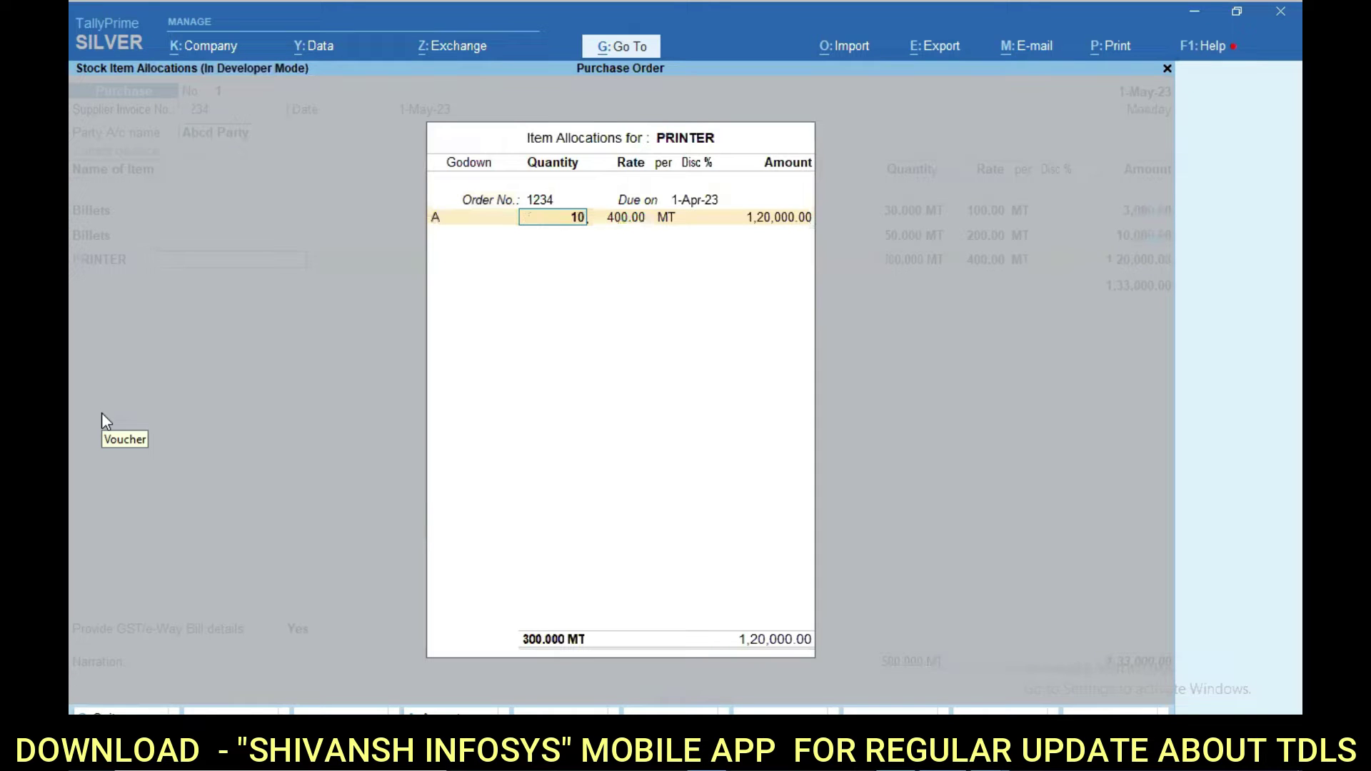
text(0)
key(Return)
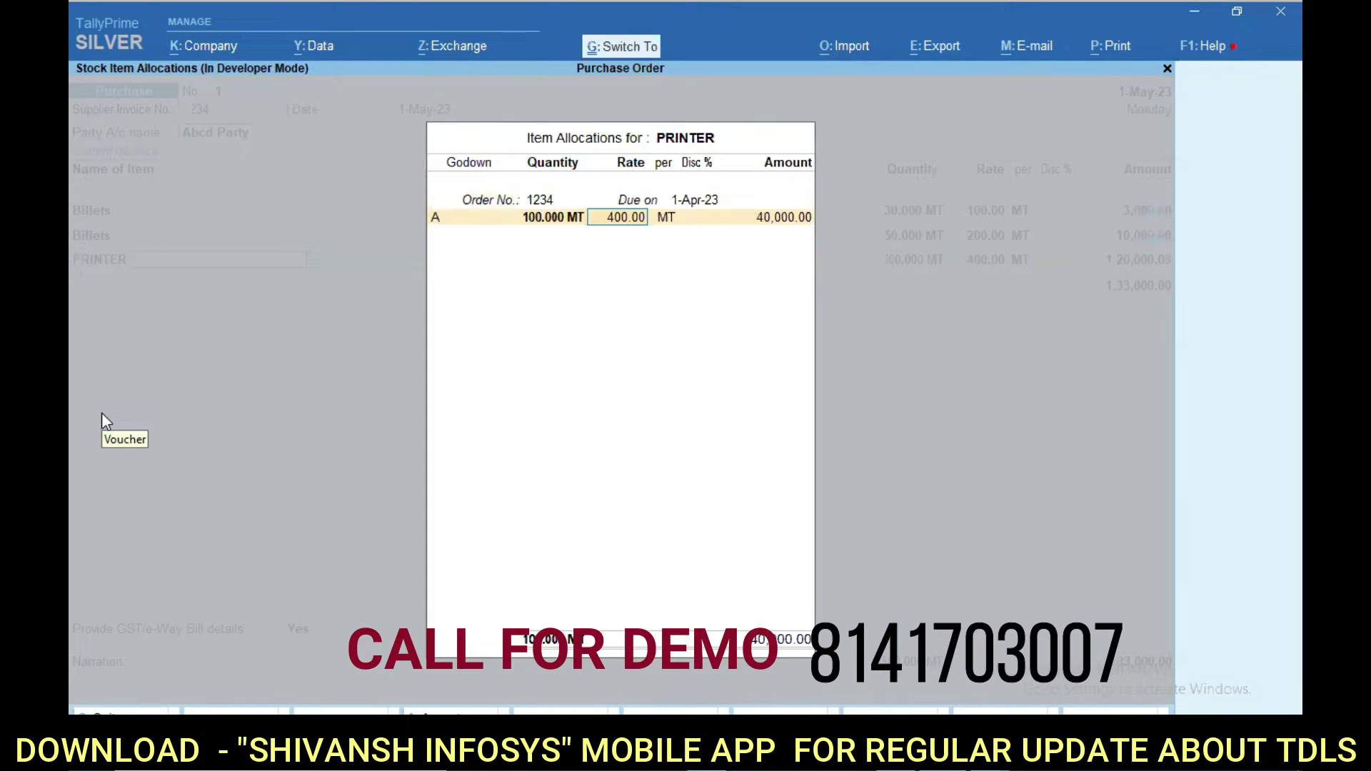
key(Return)
key(Return)
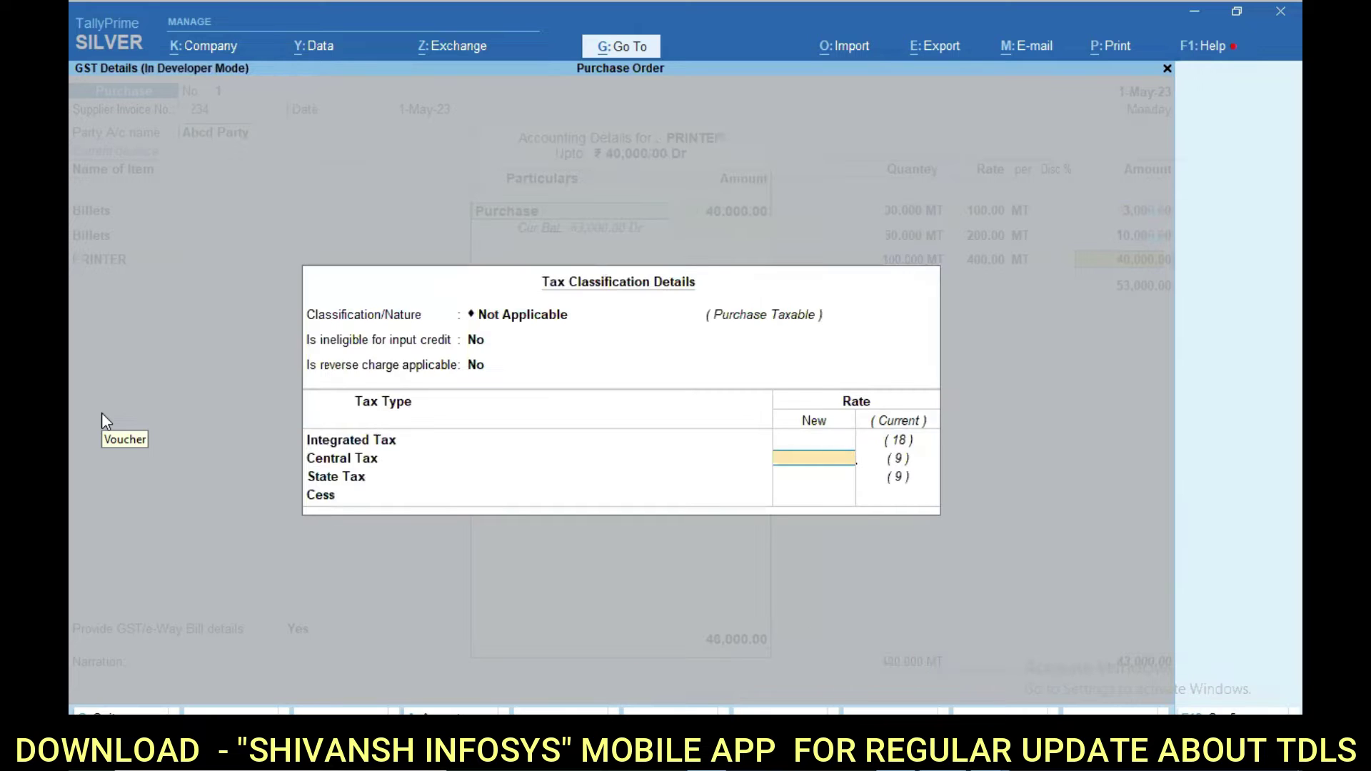
key(Return)
key(Return)
key(Return)
key(Return)
key(Return)
Step: Add the CGST and SGST ledgers to the purchase voucher and save it
text(Cg)
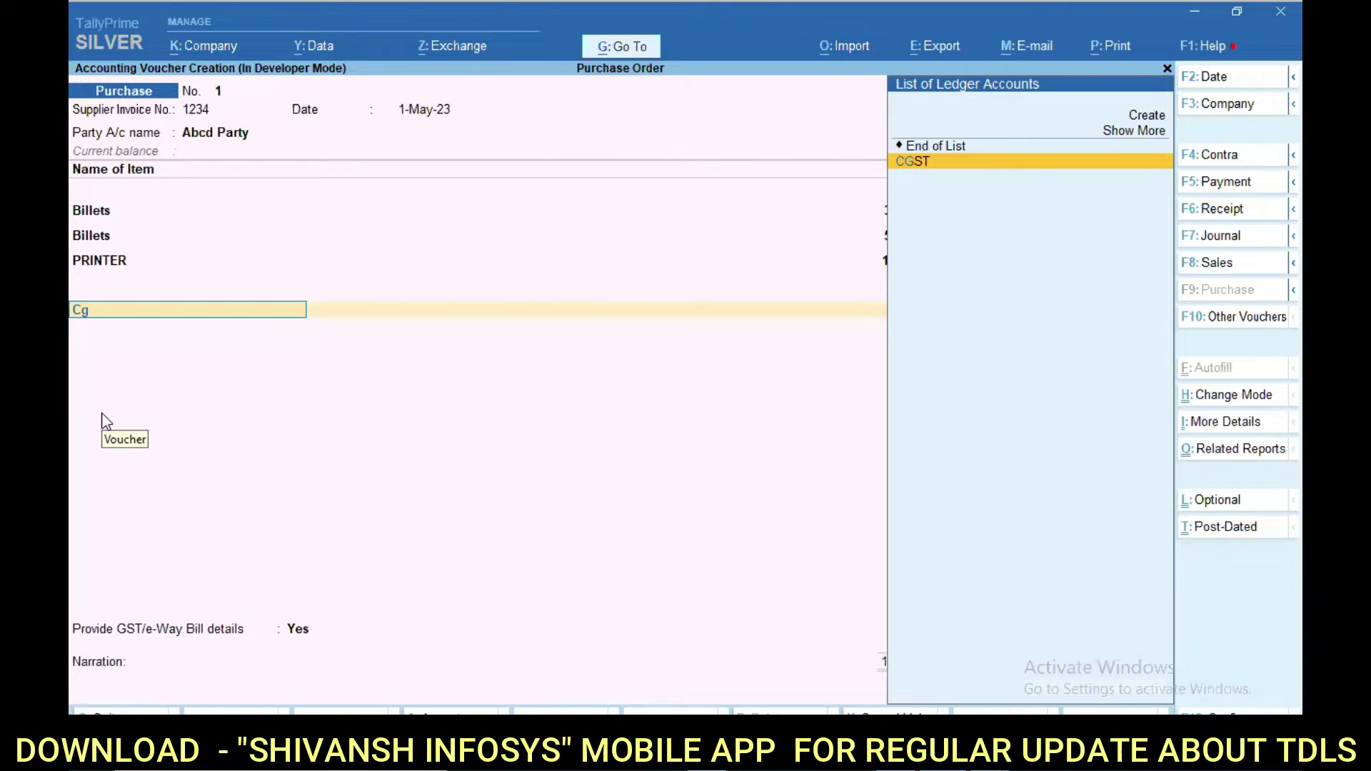
key(Return)
key(Return)
text(Sg)
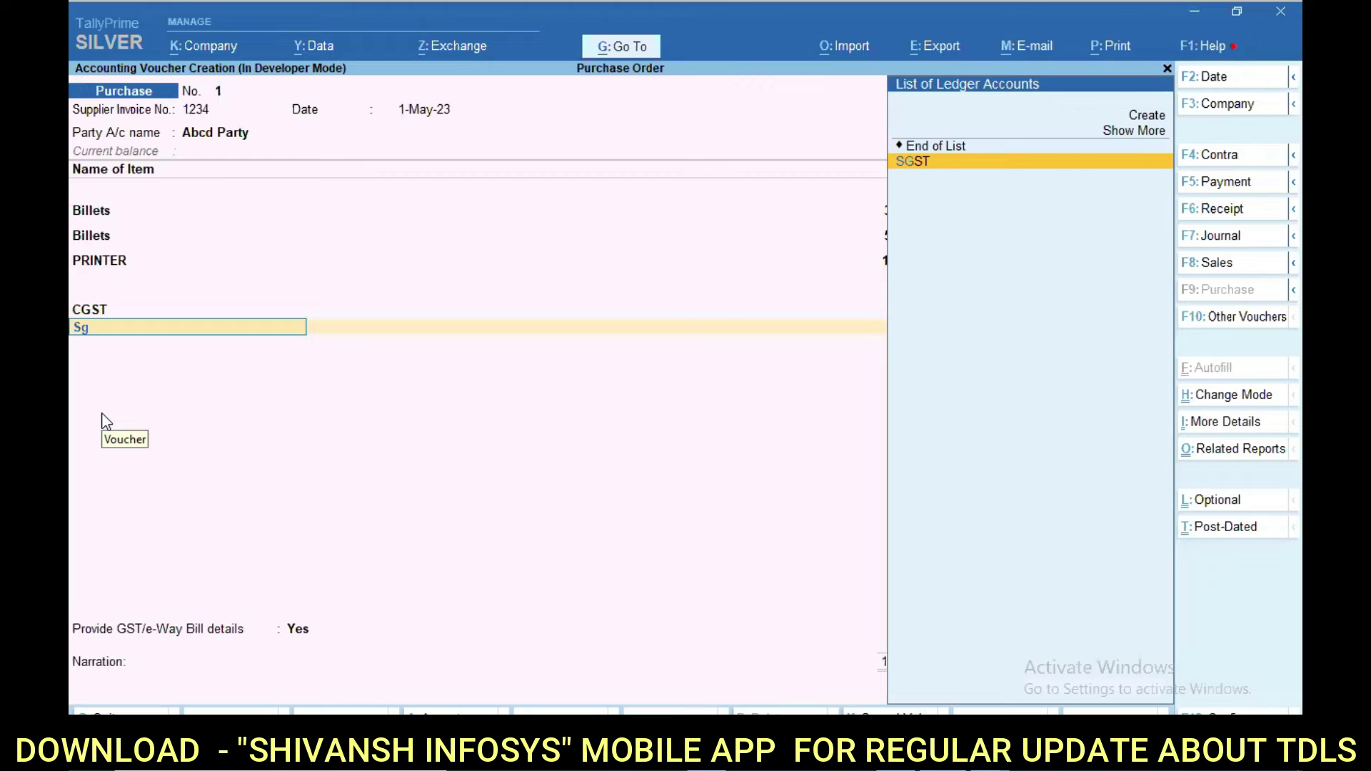
key(Return)
key(ctrl)
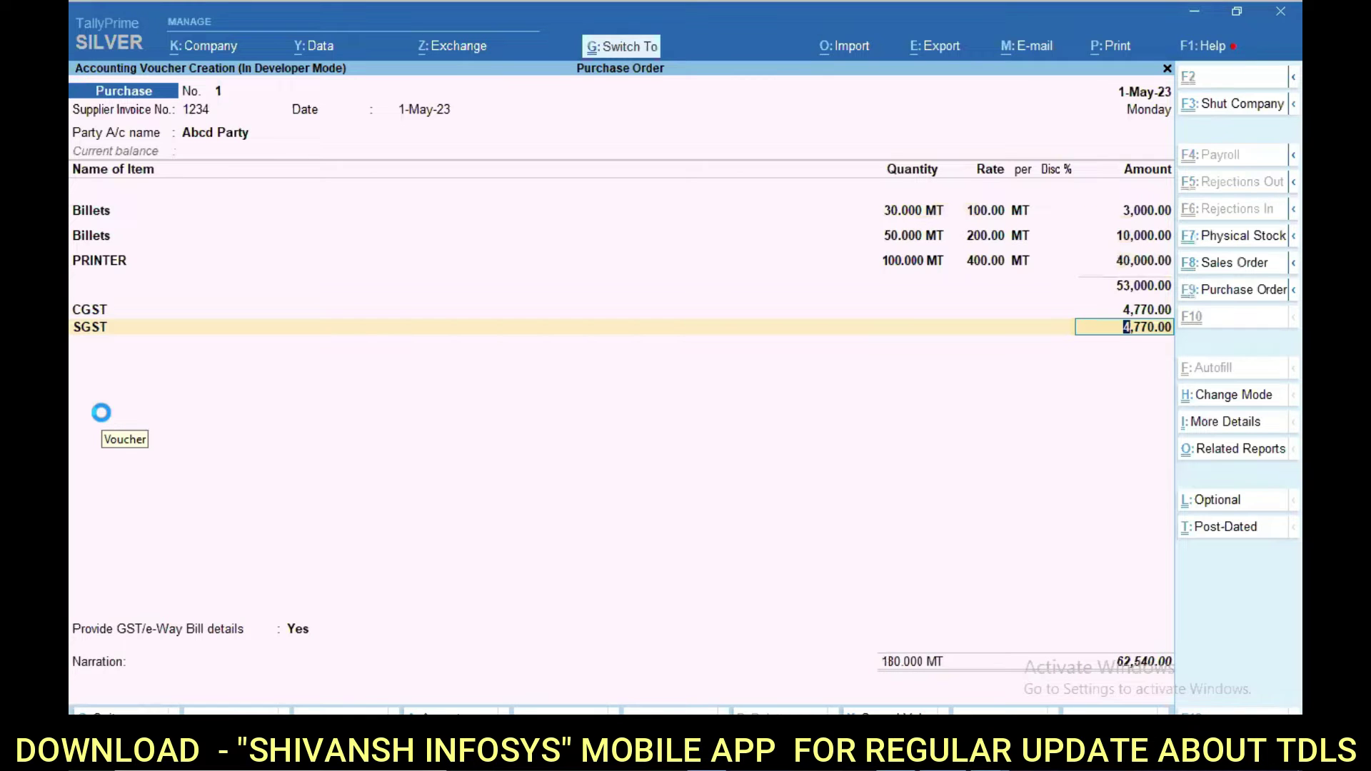
key(ctrl+a)
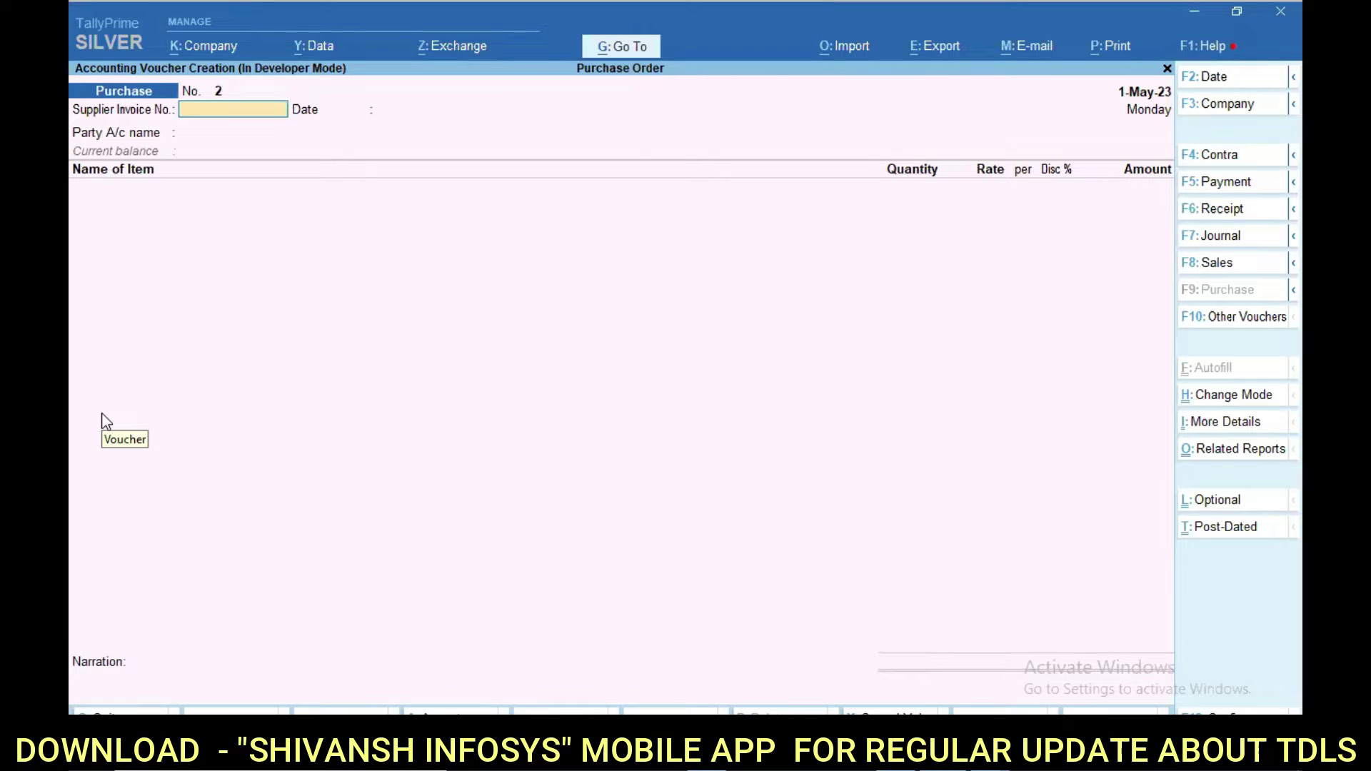
Step: Set the voucher date to 31-12-2023 and switch to a new sales voucher
key(F2)
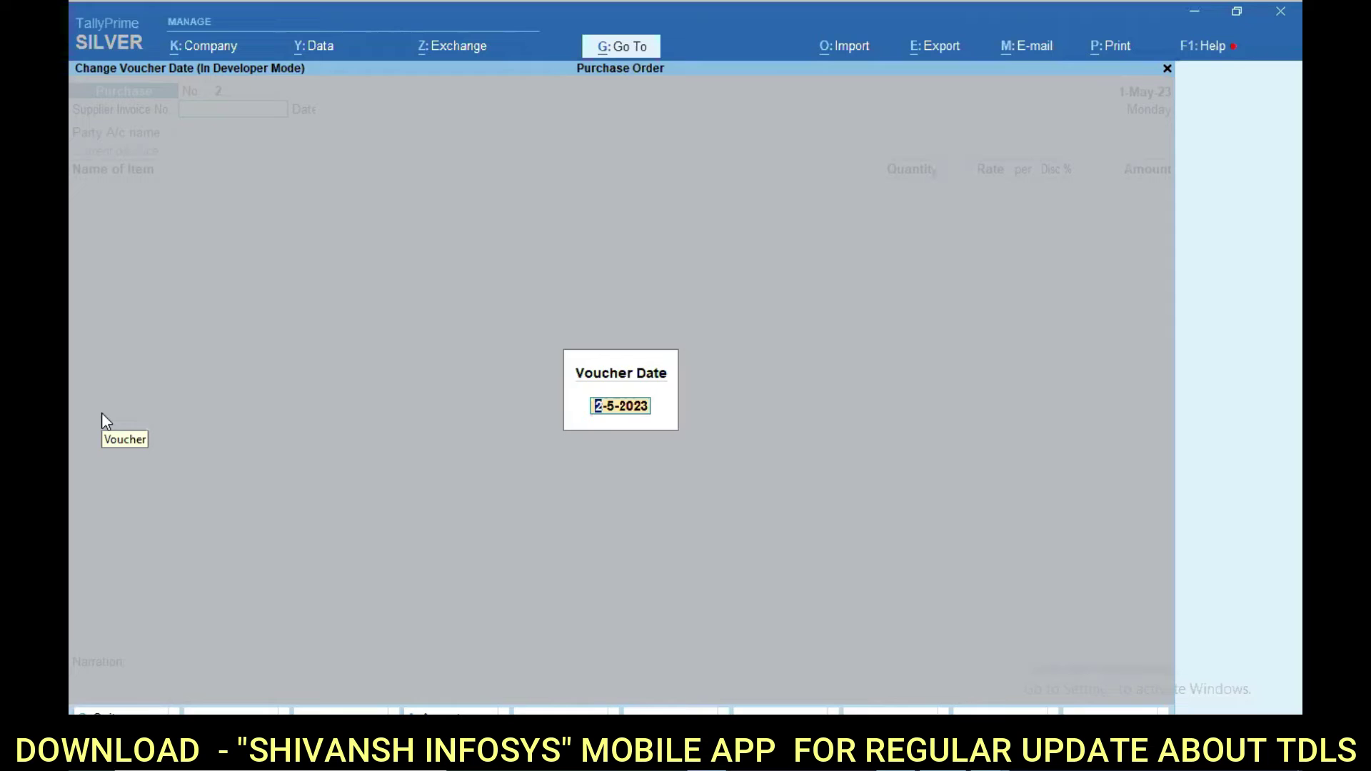
text(31-12)
key(Return)
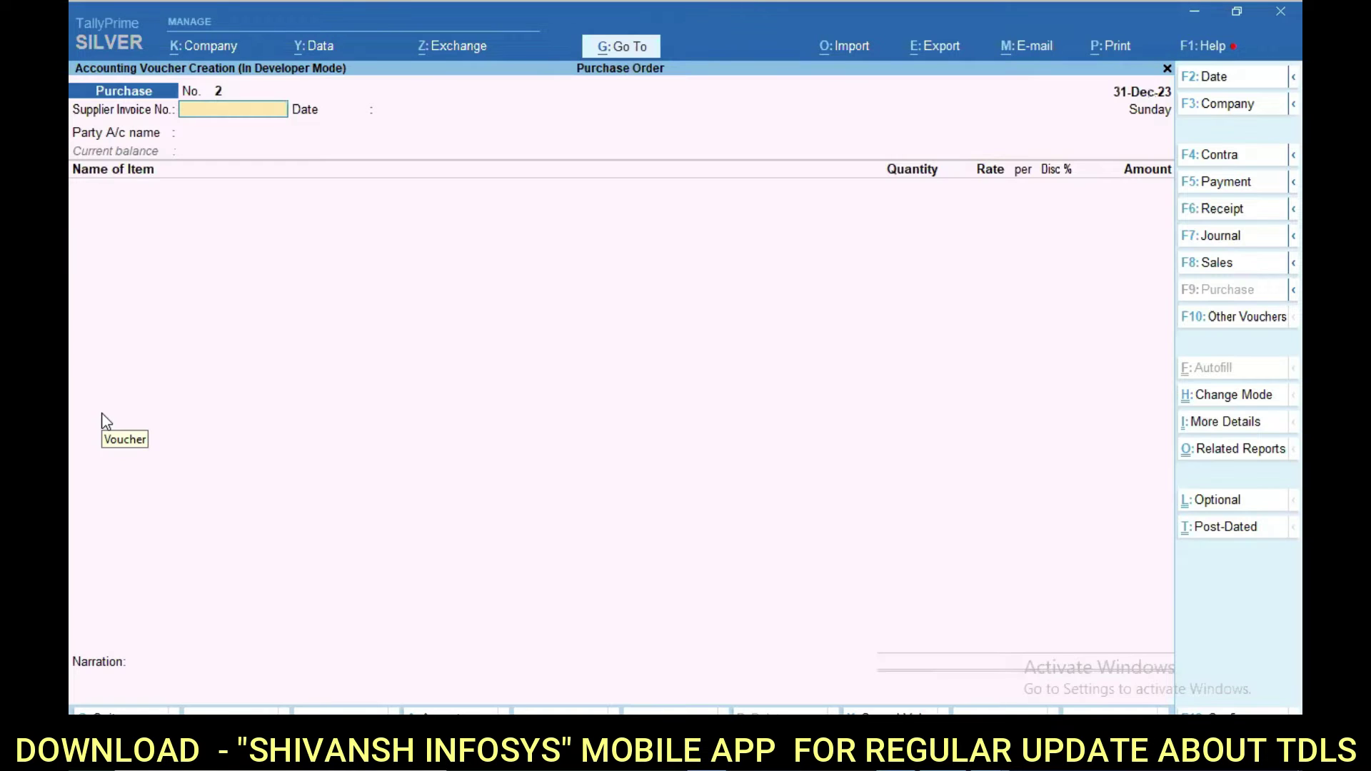
key(F8)
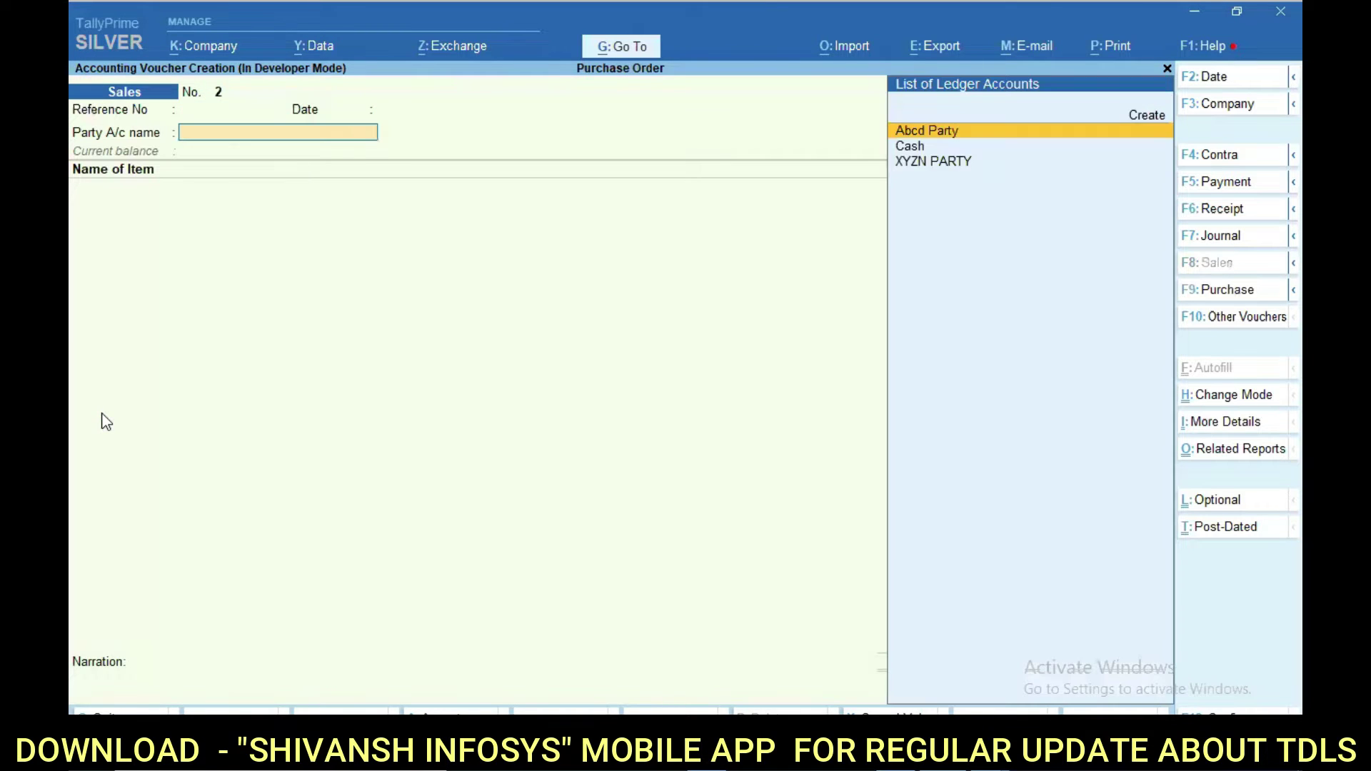
Step: Choose XYZN PARTY as the sales voucher's party and link its pending sales order in the order details
key(Down)
key(Return)
key(Escape)
key(Down)
key(Return)
key(Return)
key(Return)
key(Return)
key(Return)
key(Return)
key(Return)
key(Return)
key(Return)
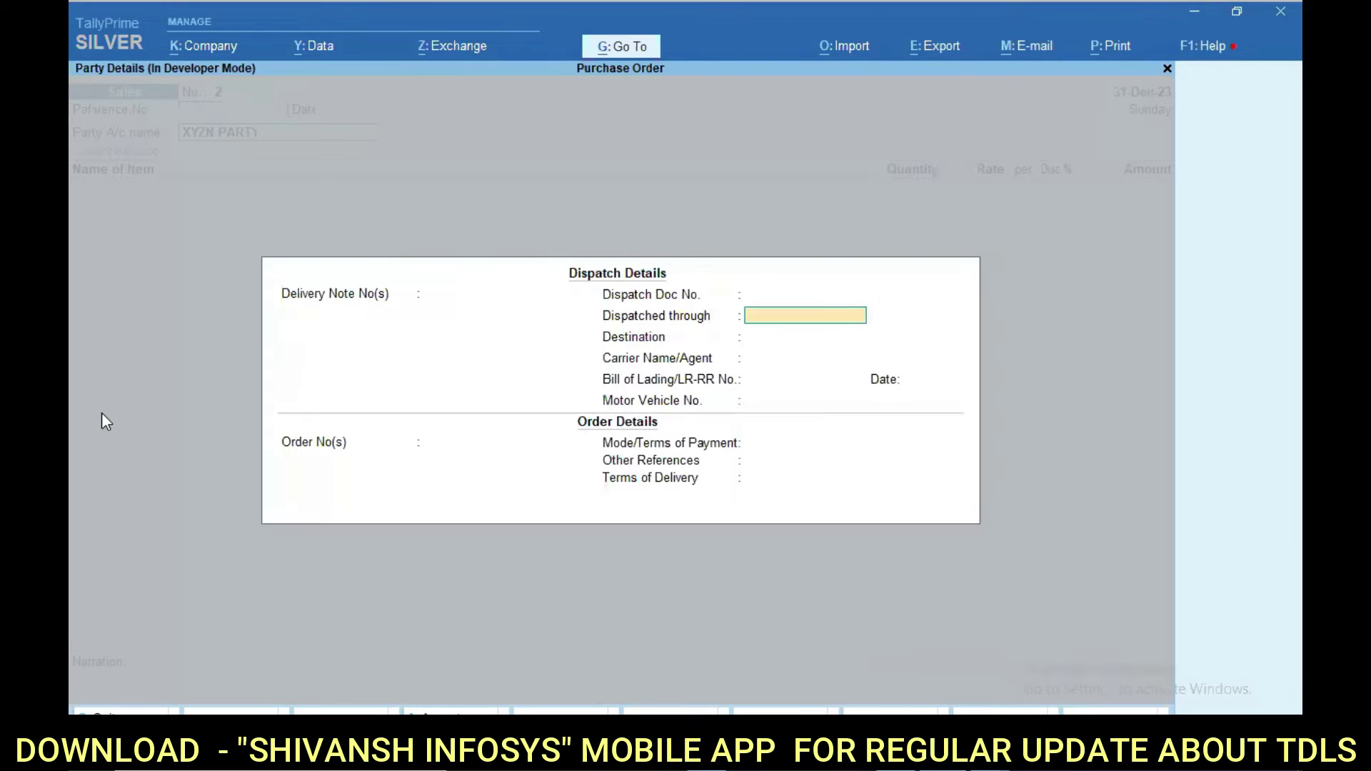
key(Down)
key(Return)
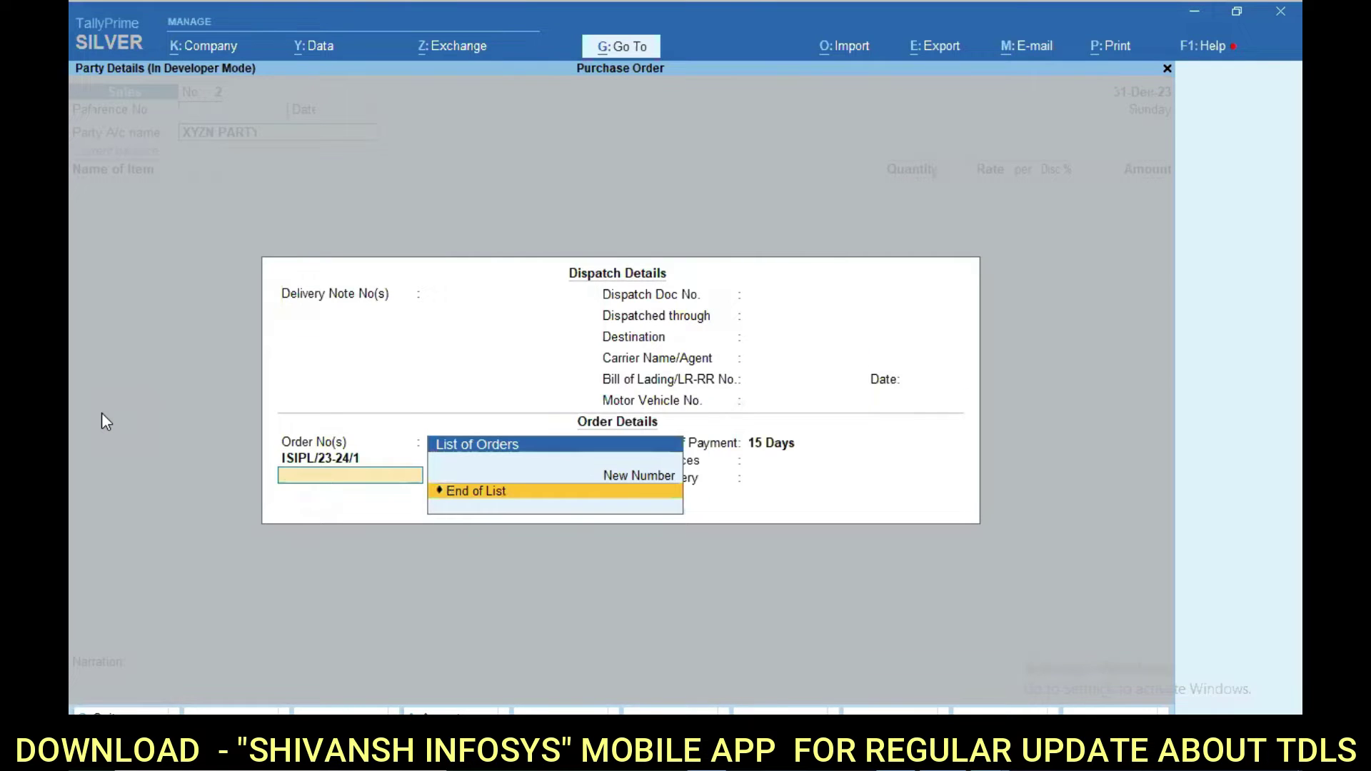
Step: End the order list, keep the 15 Days payment terms, and accept the remaining dispatch and party details
key(Return)
key(Return)
key(Return)
key(Return)
key(Return)
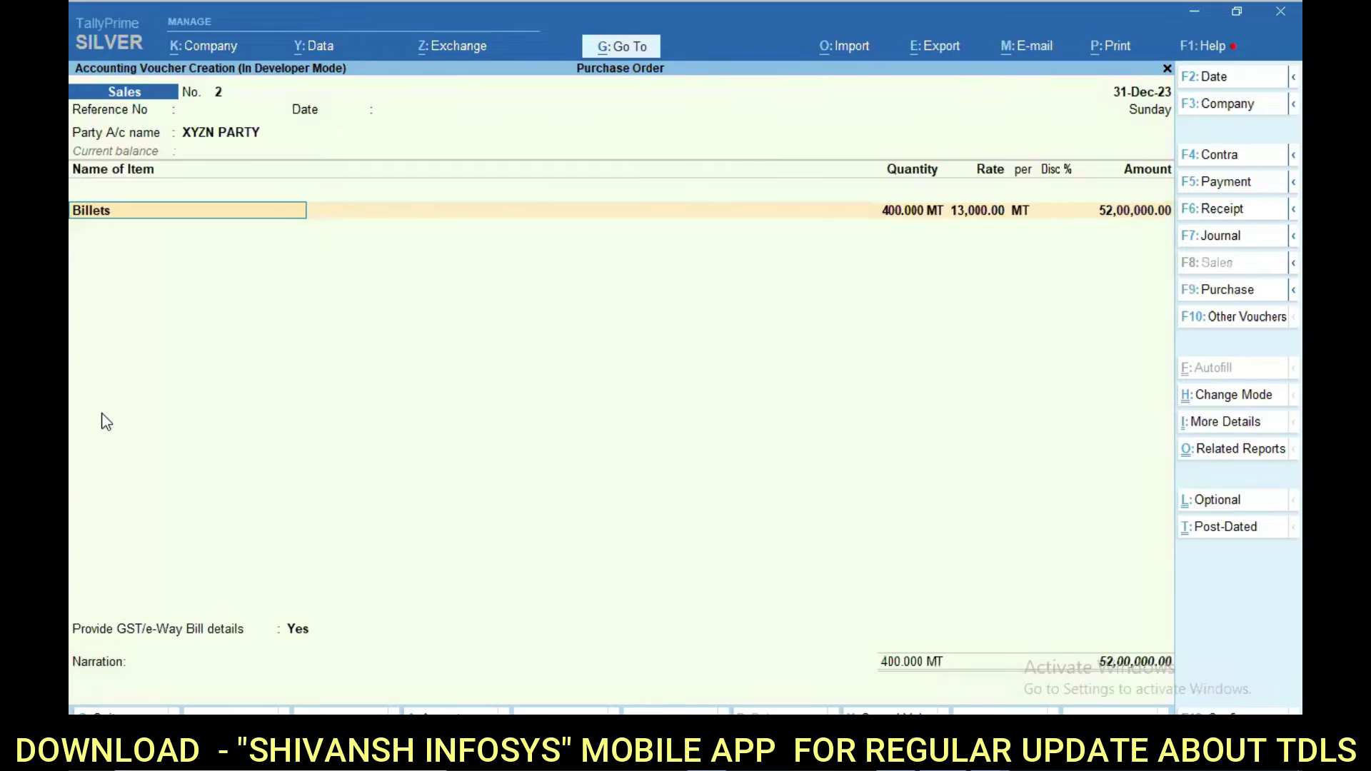
Step: Allocate 200 MT of Billets from the linked order in godown A, keeping its rate and Sales ledger, and end the item list
text(200)
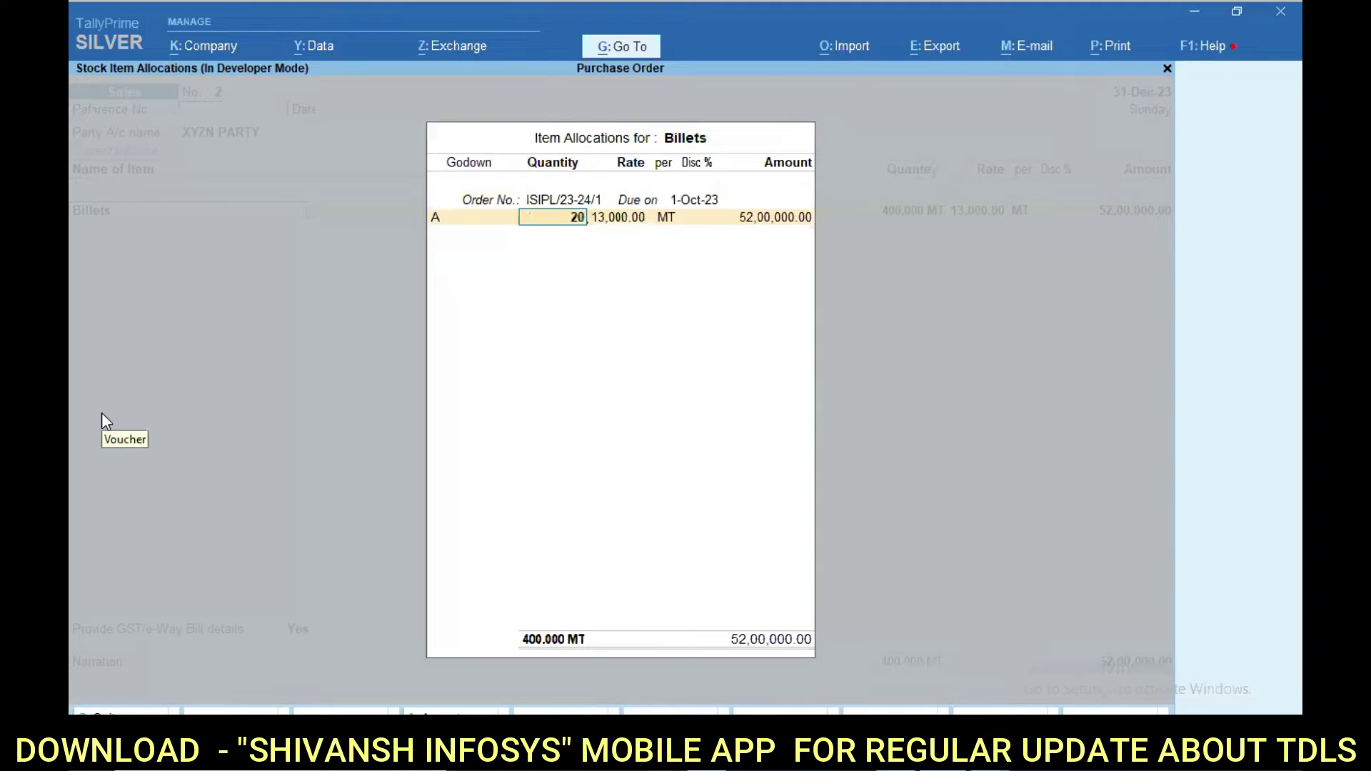
key(Return)
key(Return)
key(Return)
key(Return)
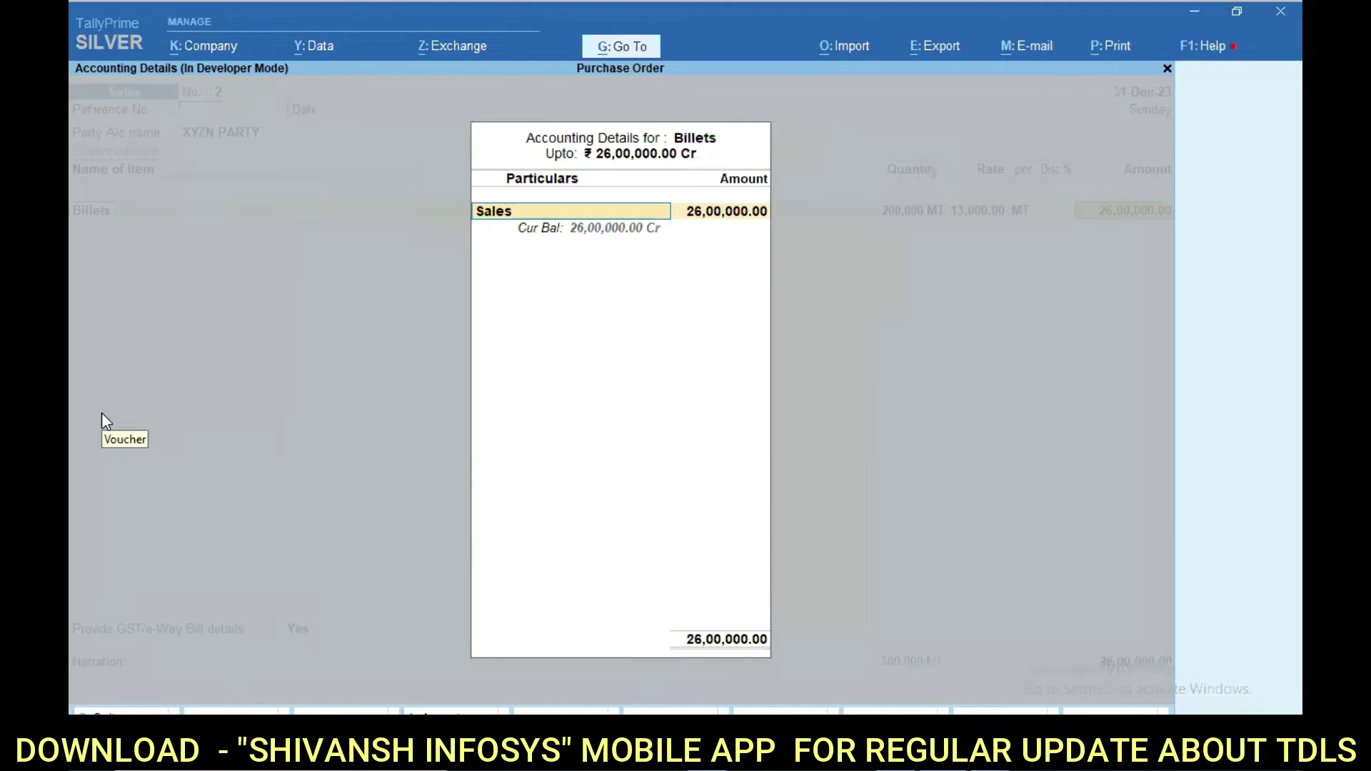
key(Return)
key(Return)
key(Return)
key(Return)
key(Return)
key(Return)
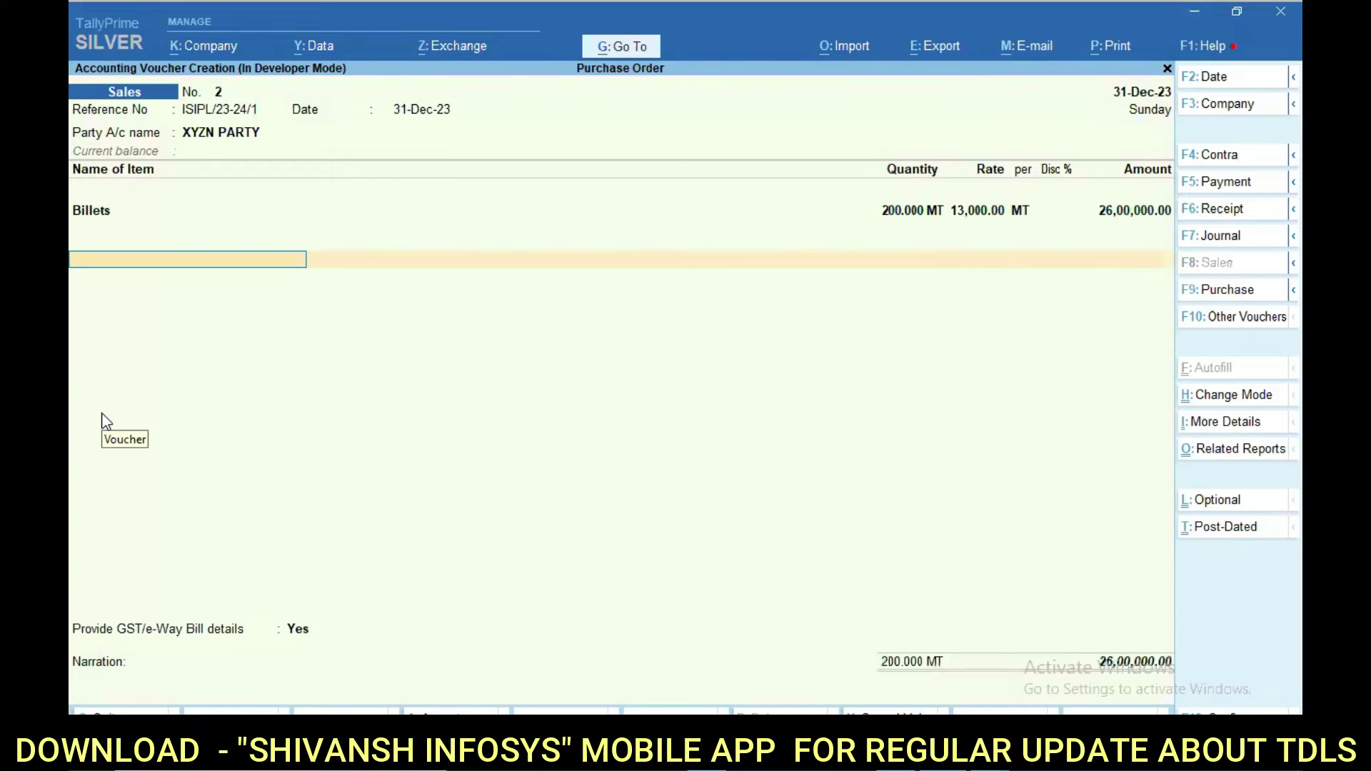
Step: Add the CGST and SGST ledgers to the sales voucher with their calculated amounts
text(Cg)
key(Return)
key(Return)
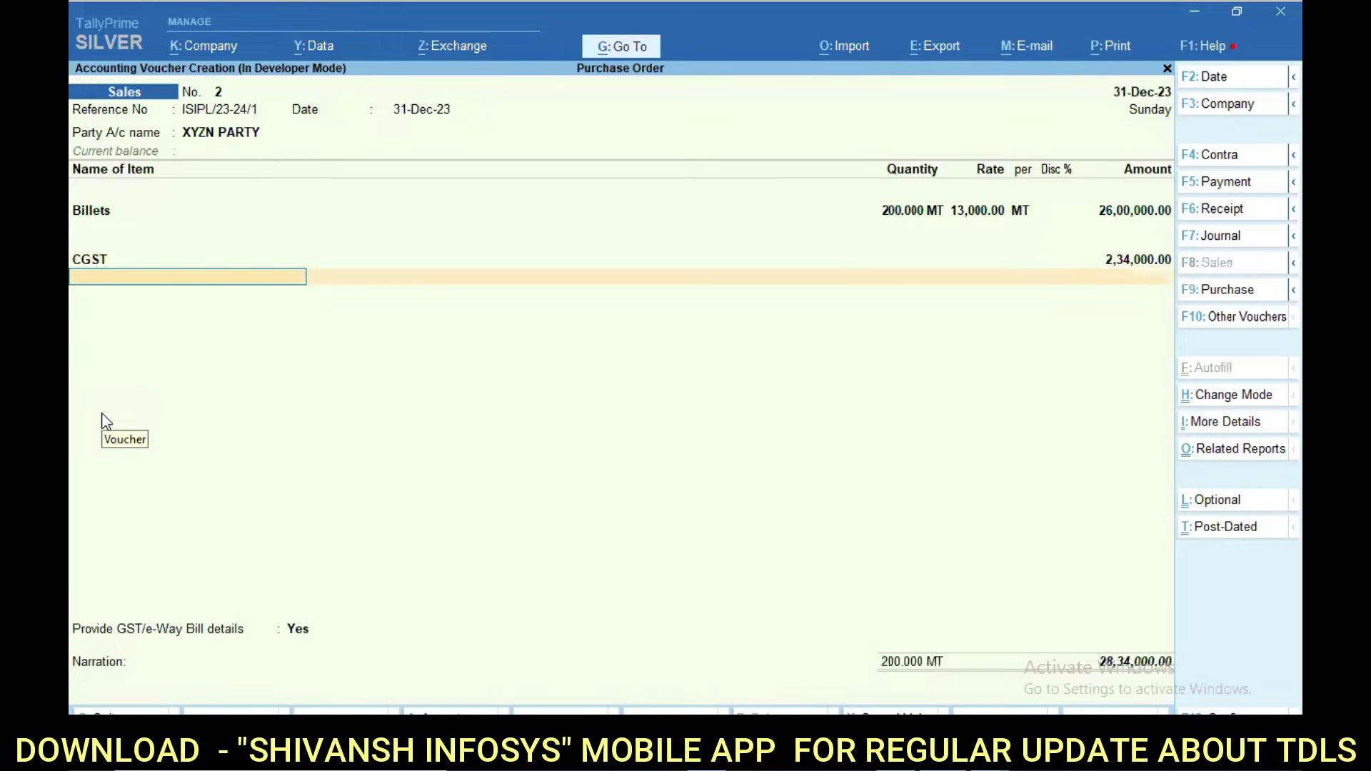
text(Sg)
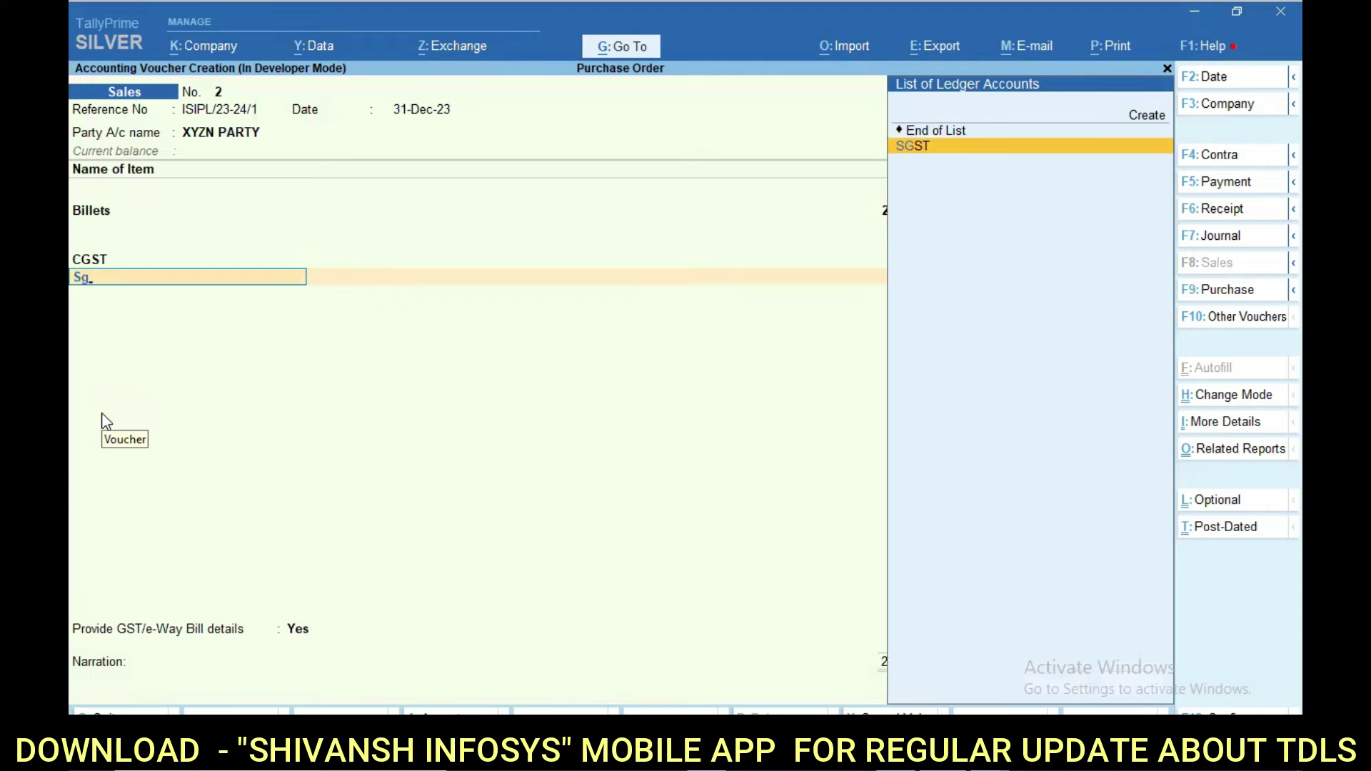
key(Return)
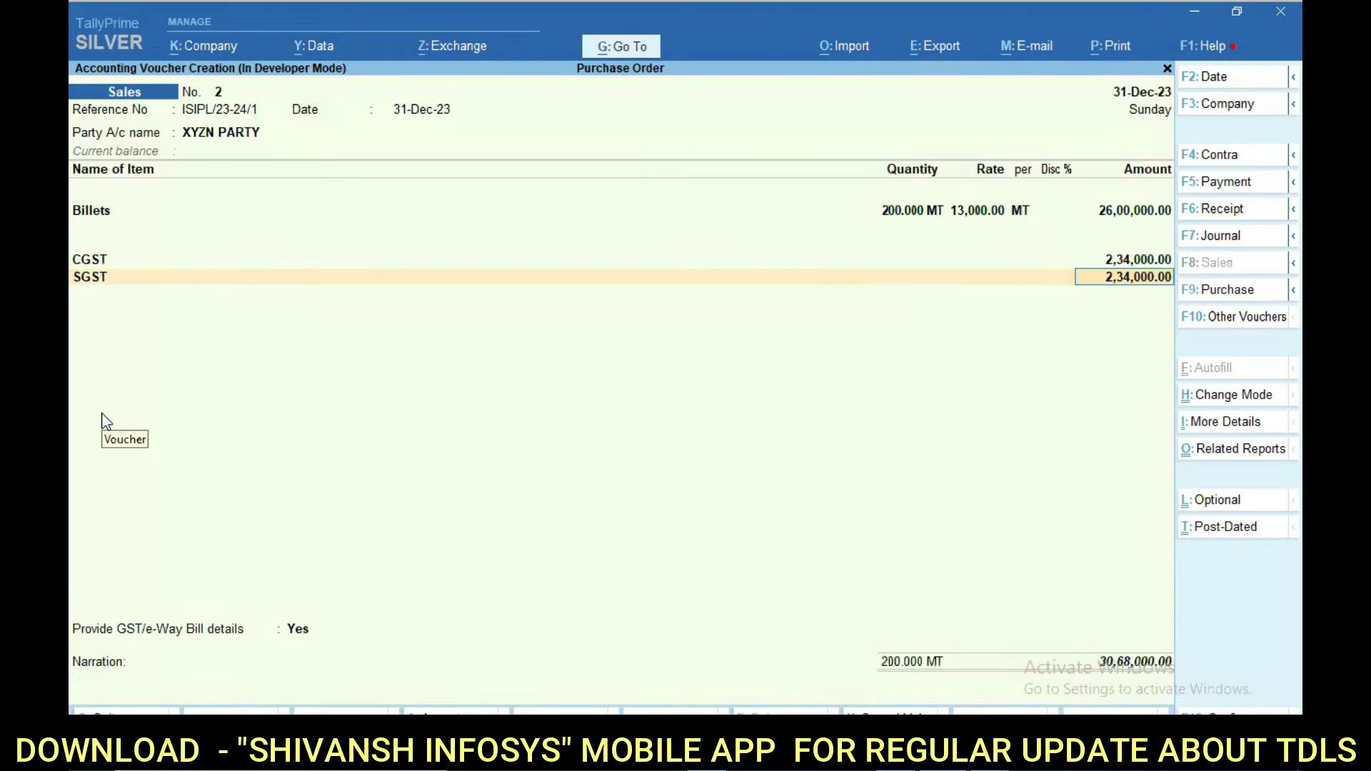
key(Return)
Step: Save the sales voucher without sending details for e-Way Bill generation, and return to the Gateway of Tally
key(Return)
key(Return)
key(ctrl+a)
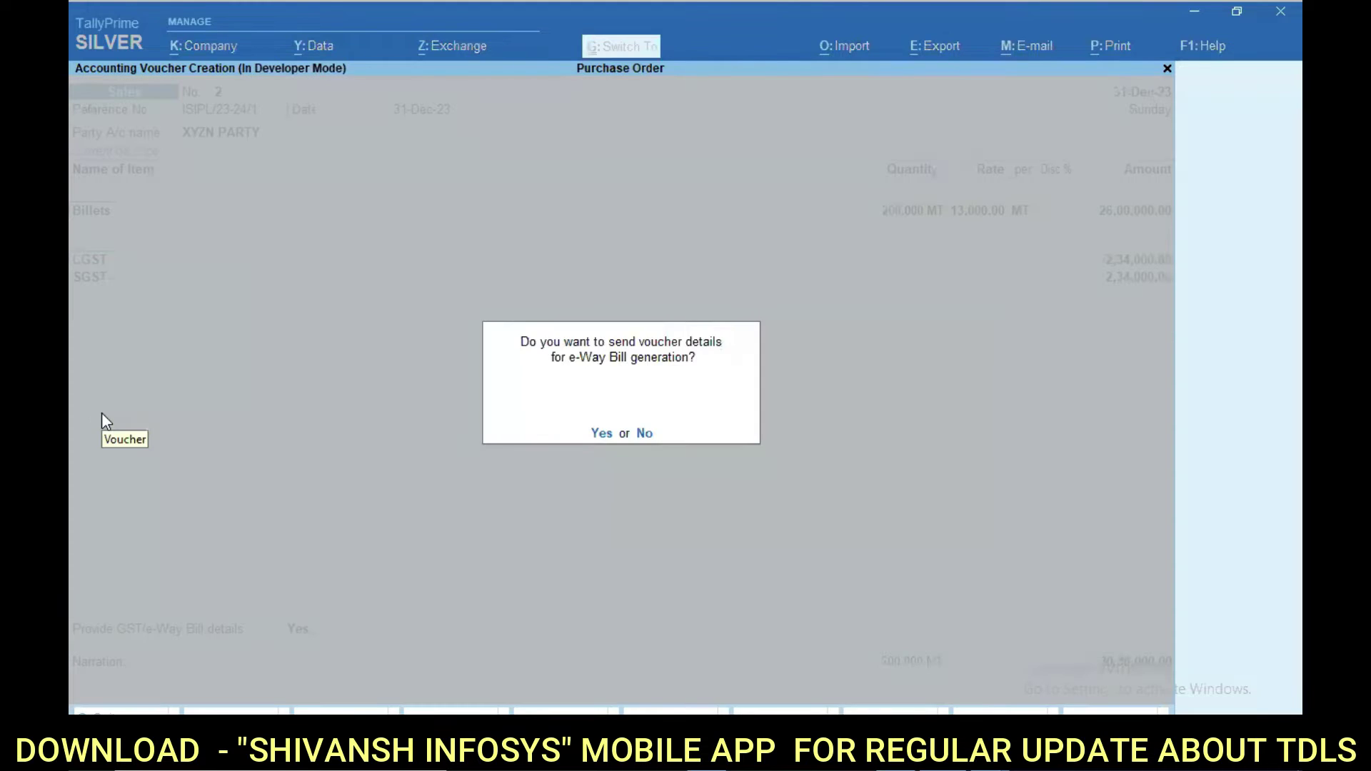
key(n)
key(Escape)
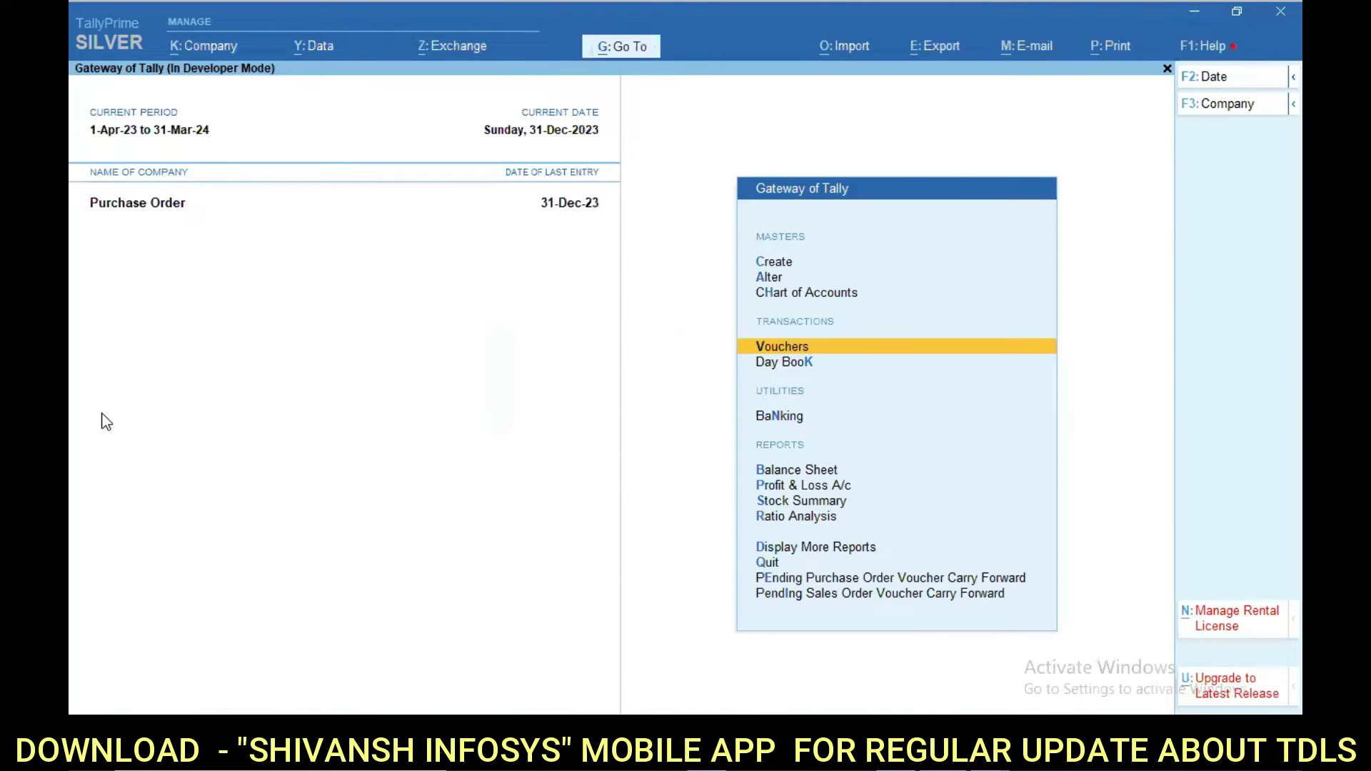
Step: Open the Purchase Order Outstandings report for all orders from the Statements of Inventory
key(d)
key(Up)
key(Up)
key(Up)
key(Up)
key(Up)
key(Up)
key(Down)
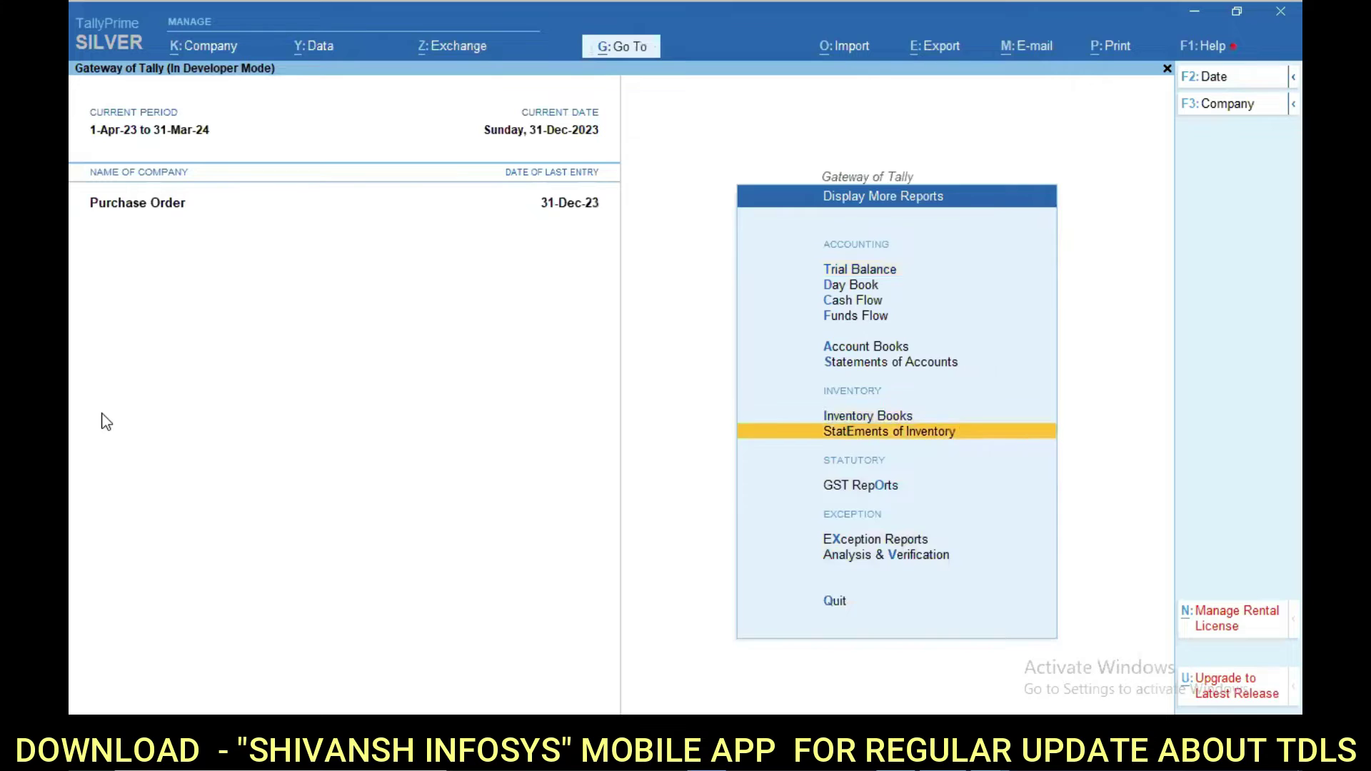
key(Return)
key(Up)
key(Up)
key(Up)
key(Down)
key(Return)
key(Down)
key(Down)
key(Down)
key(Down)
key(Return)
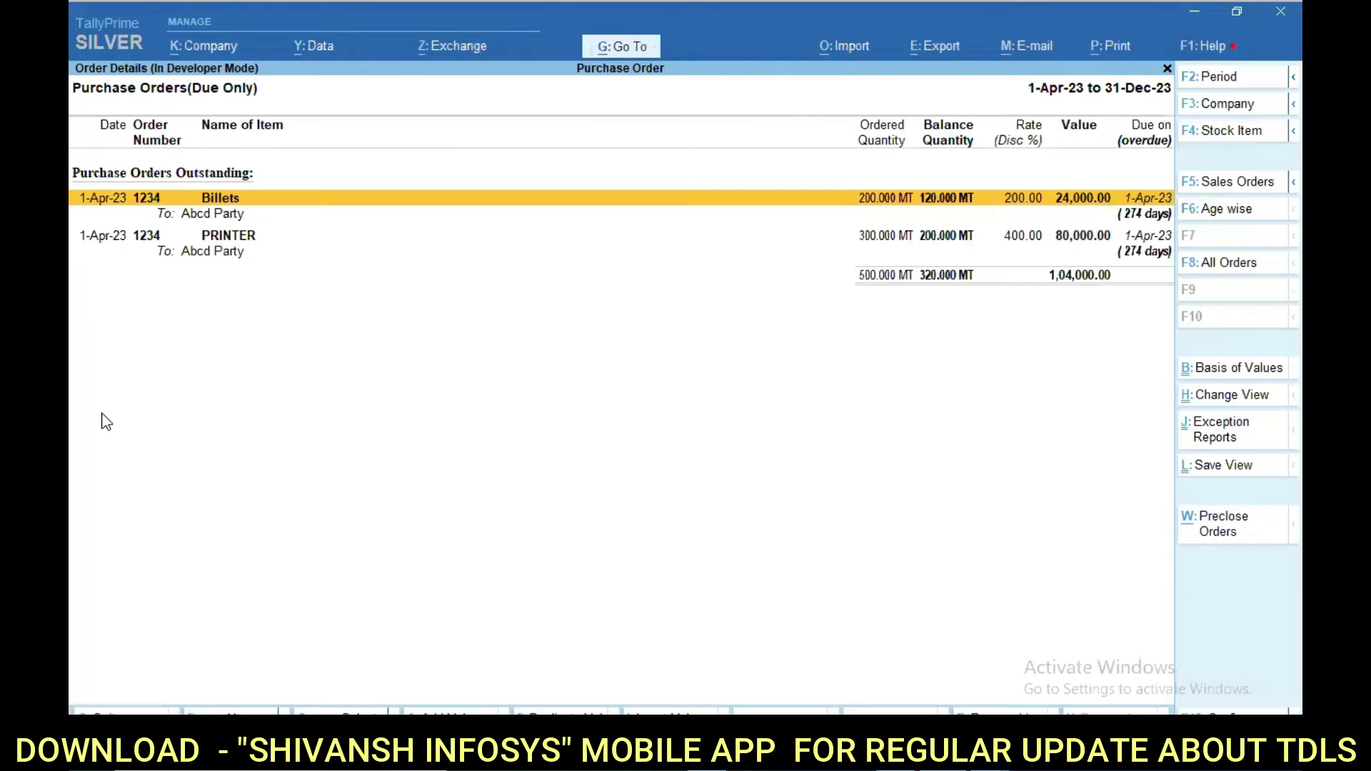
key(Down)
key(Up)
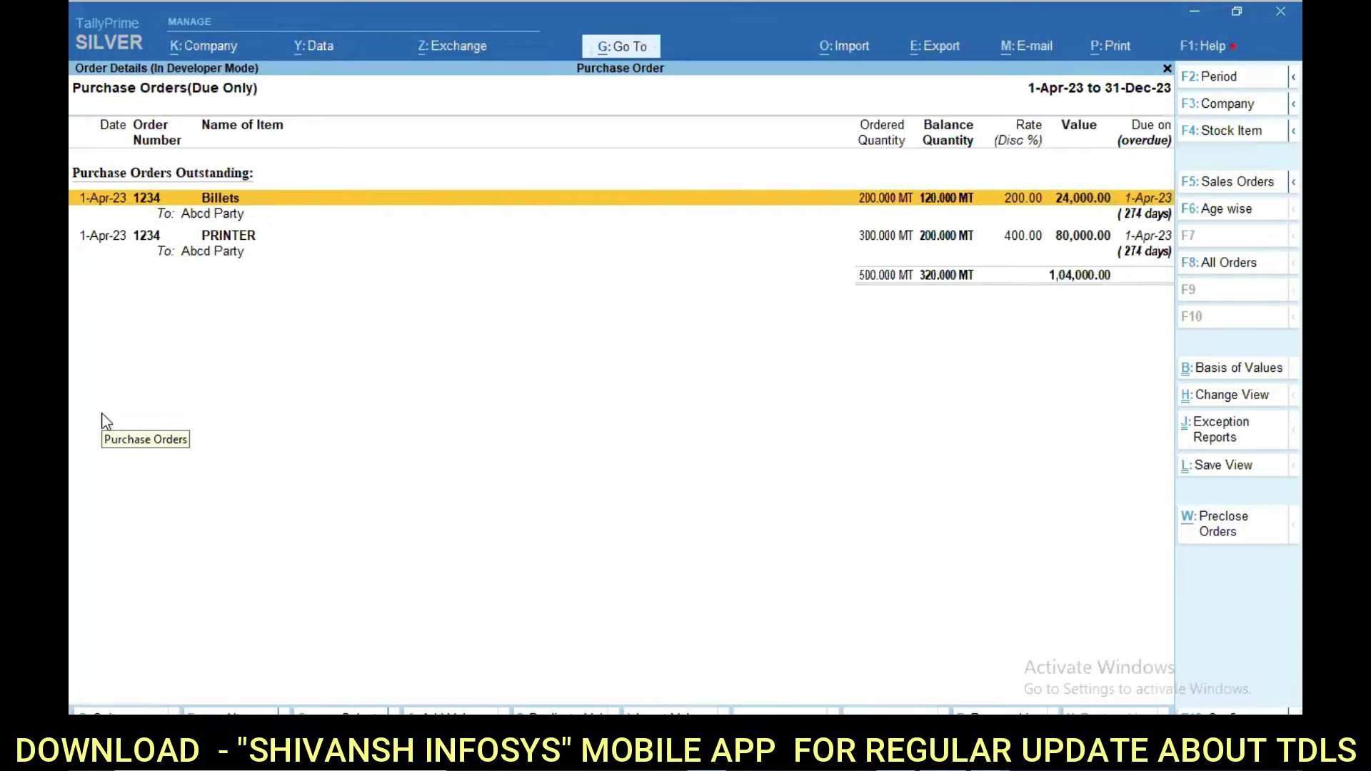
Step: Examine the linked order and purchase vouchers for Billets and PRINTER in the detailed view, and return to the condensed view
key(alt+F5)
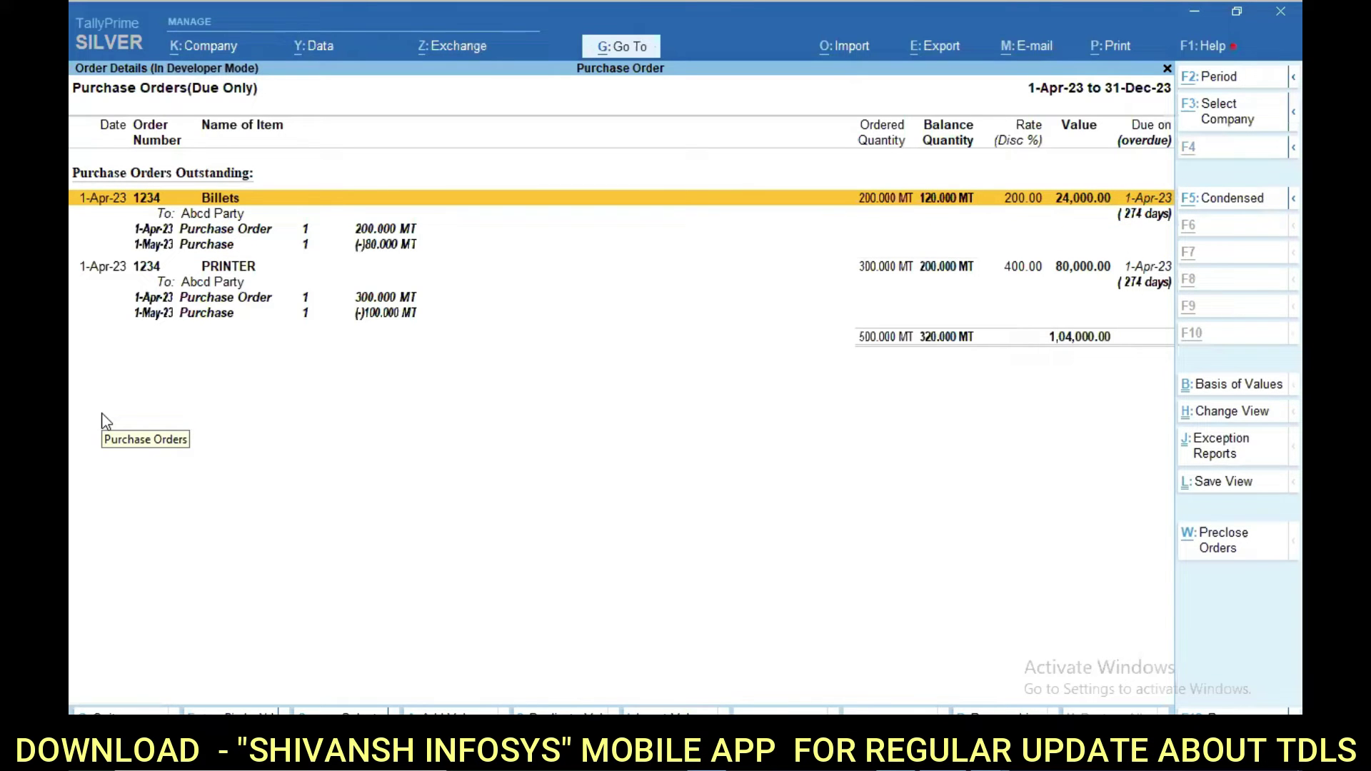
key(Down)
key(Down)
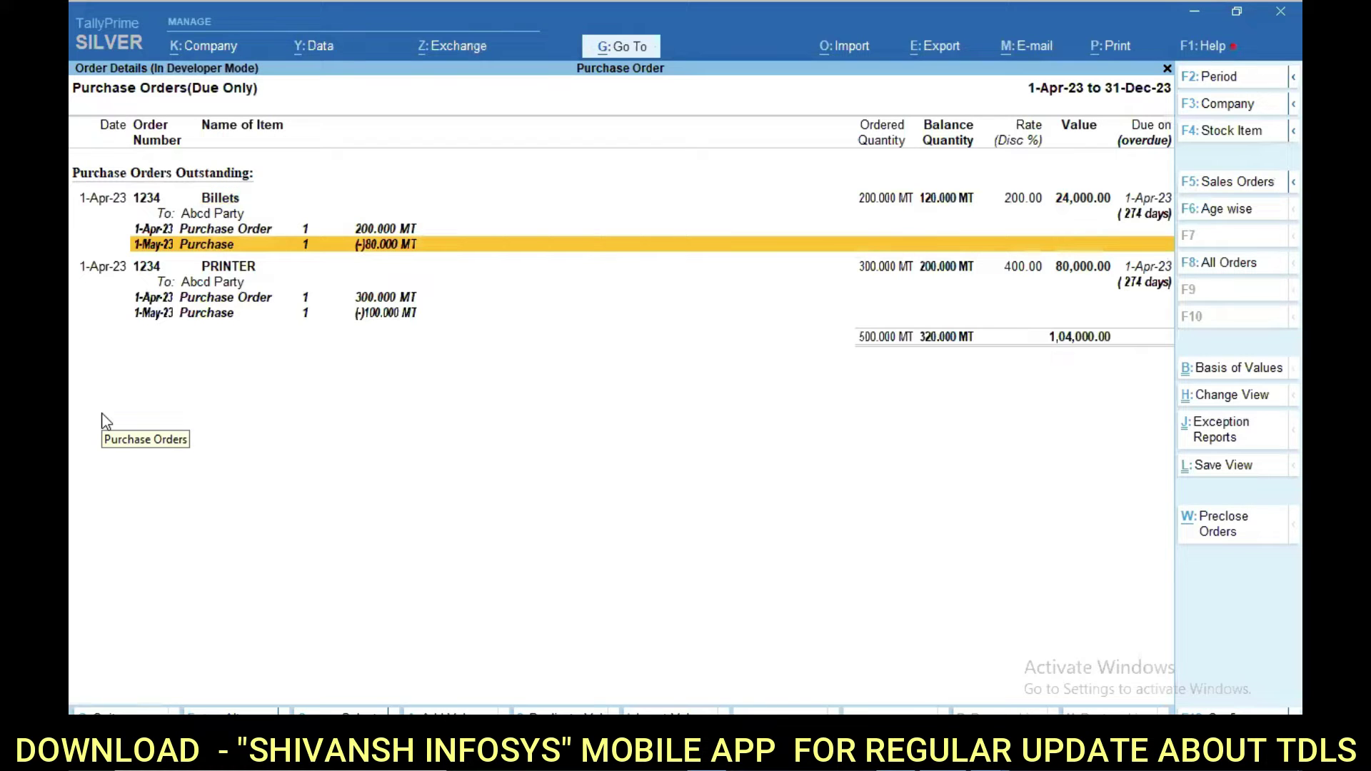
key(alt+F5)
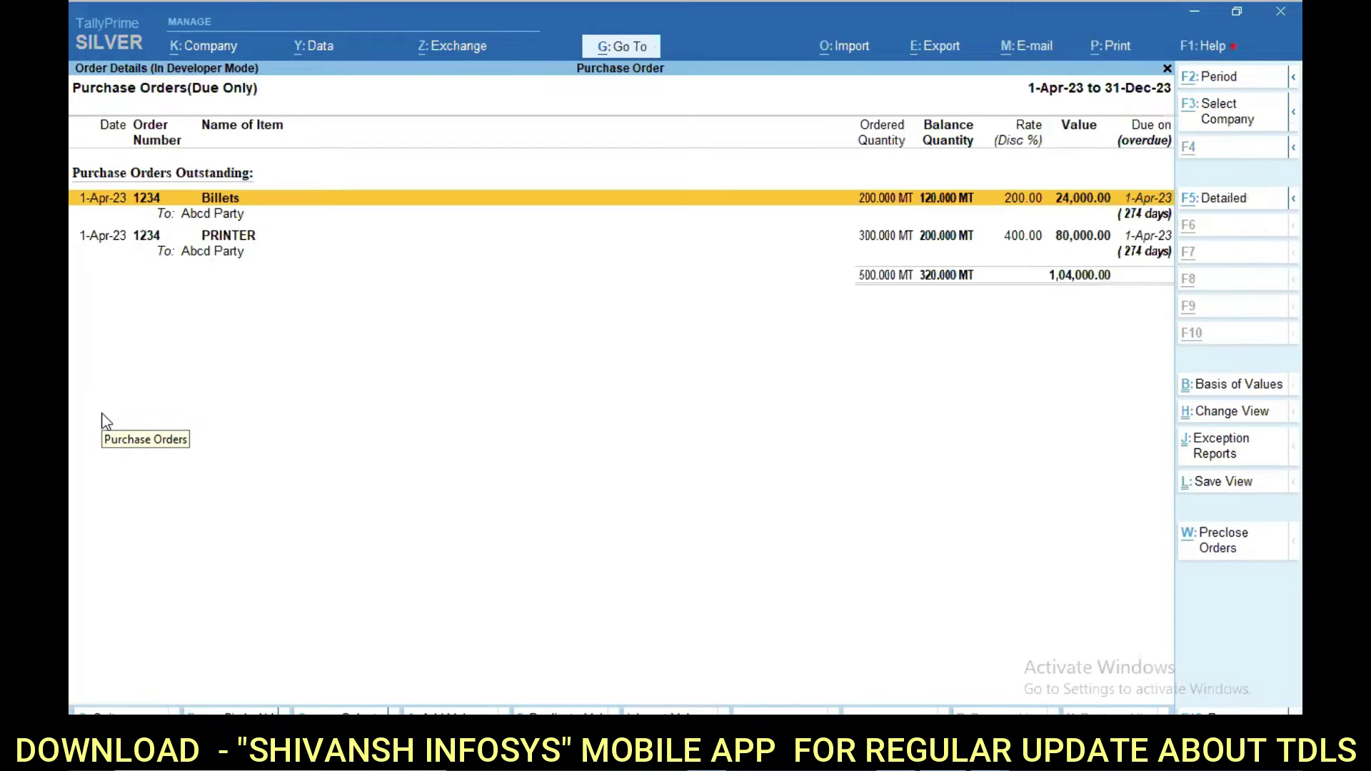
key(alt+F5)
key(Down)
key(Down)
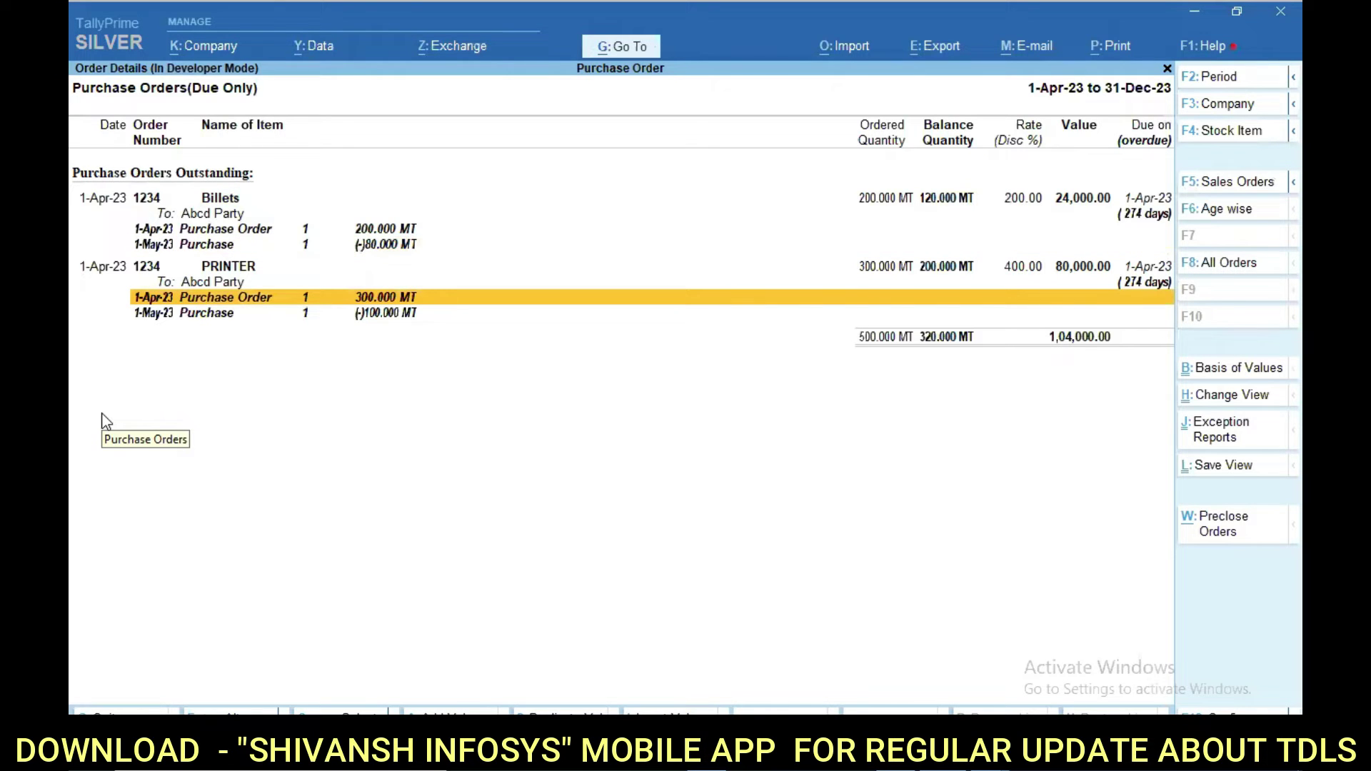
key(Down)
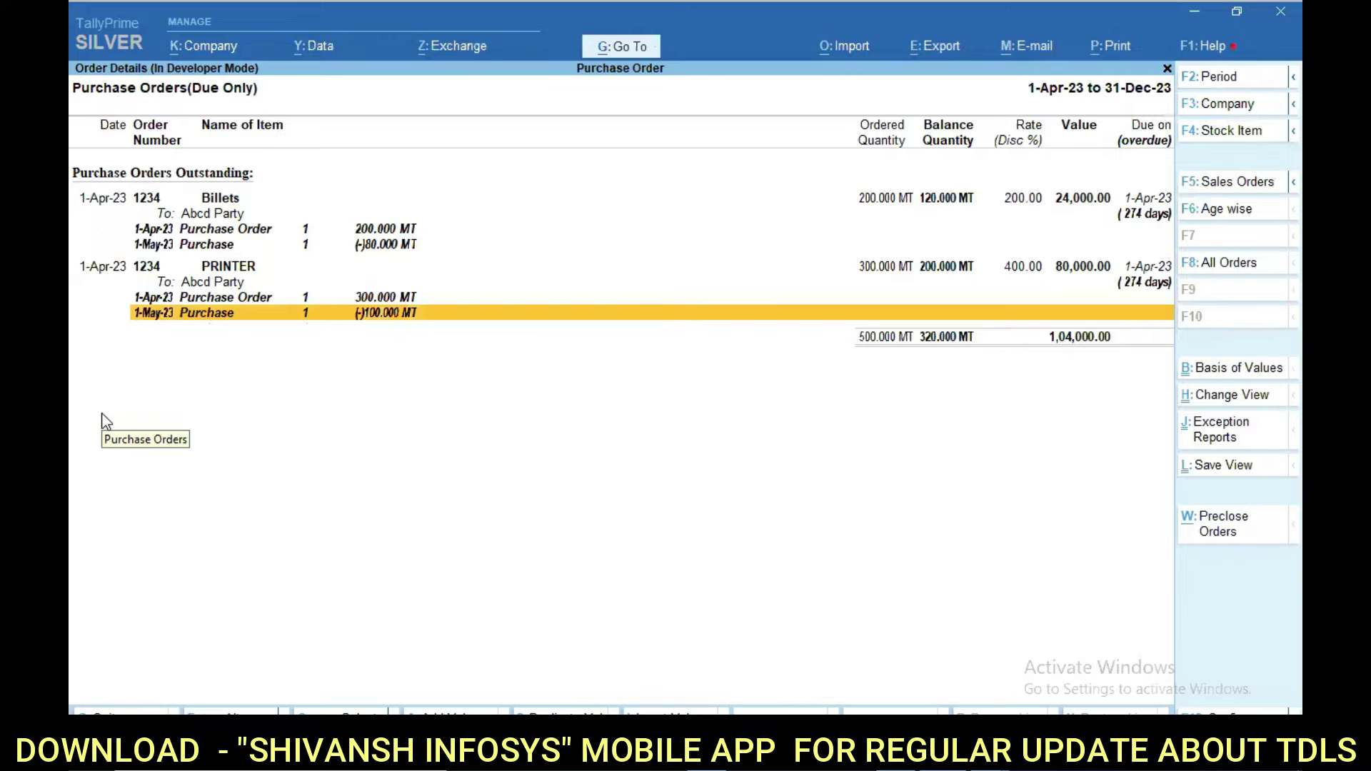
key(Up)
key(Up)
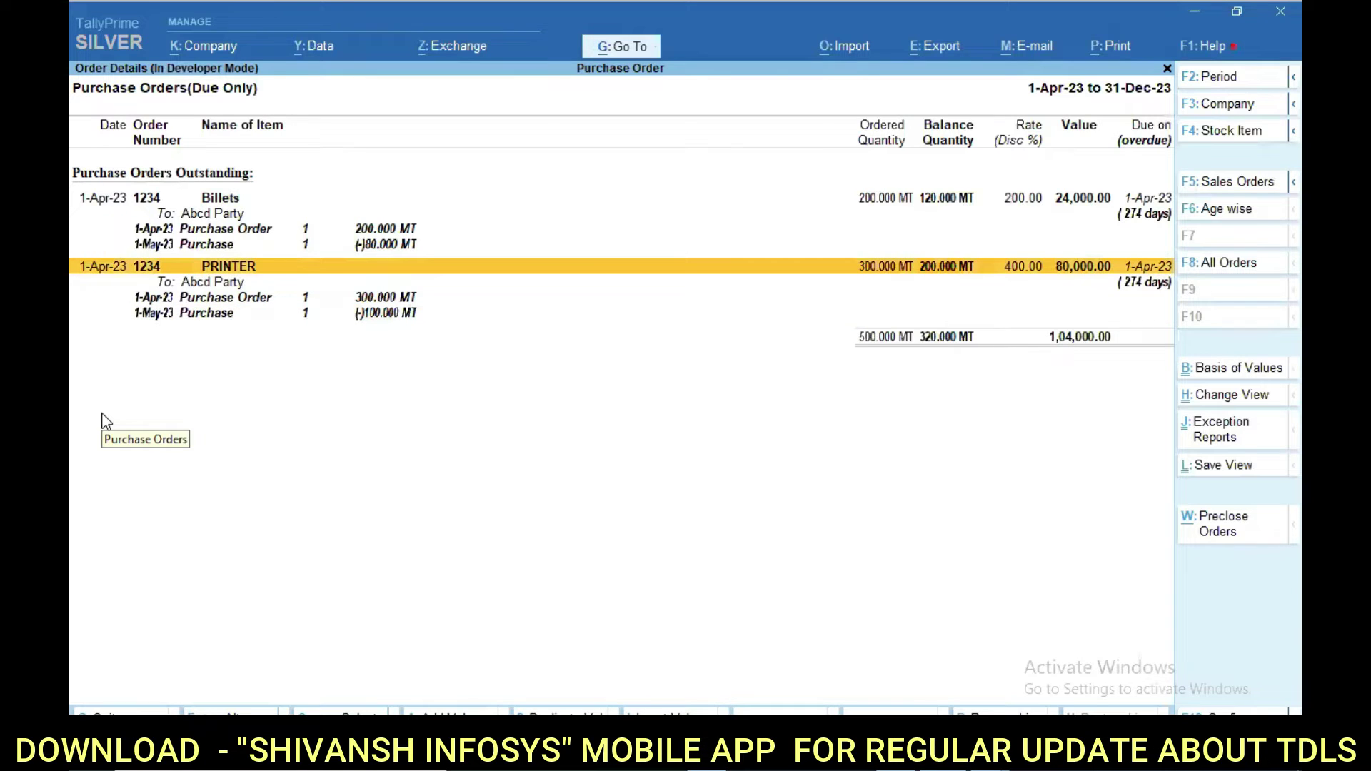
key(alt+F5)
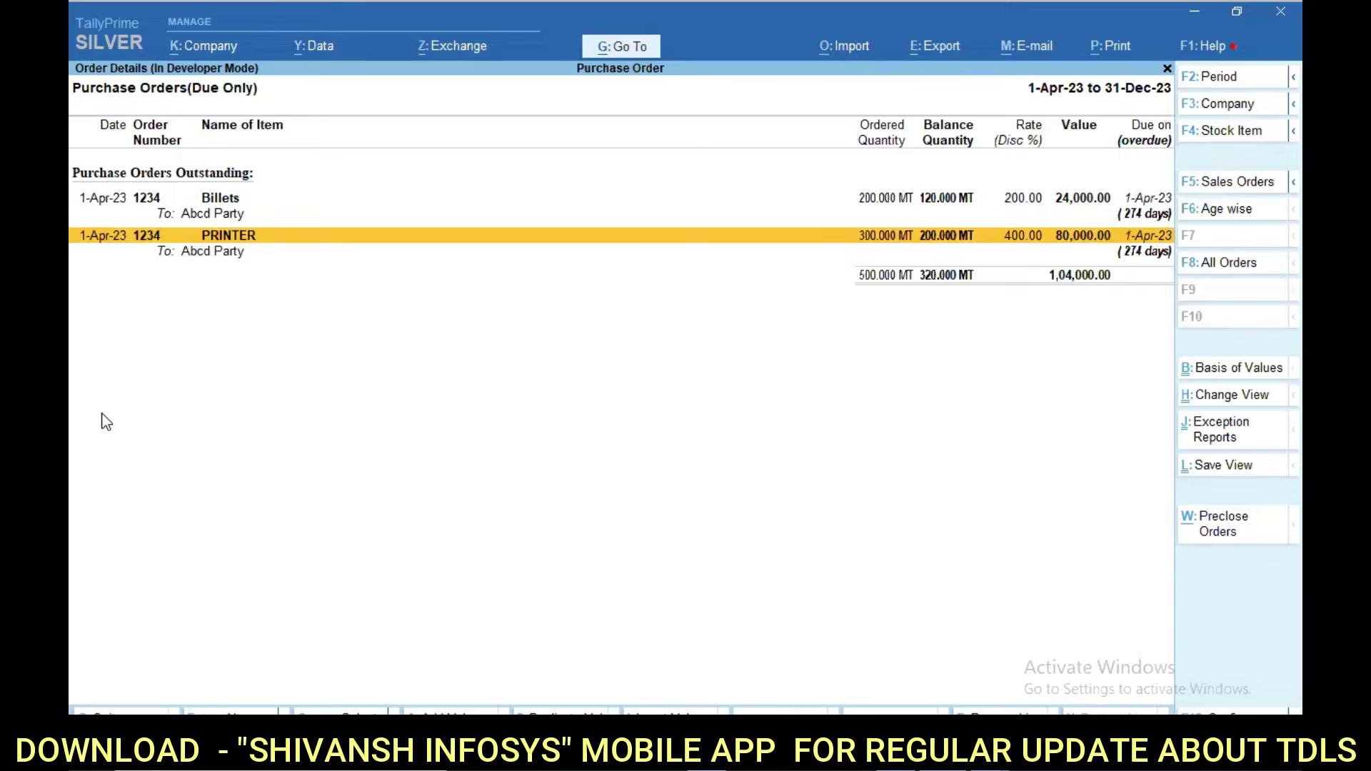
Step: Open the Sales Order Outstandings report for all orders
key(Escape)
key(Escape)
key(Up)
key(Return)
key(Down)
key(Down)
key(Down)
key(Down)
key(Down)
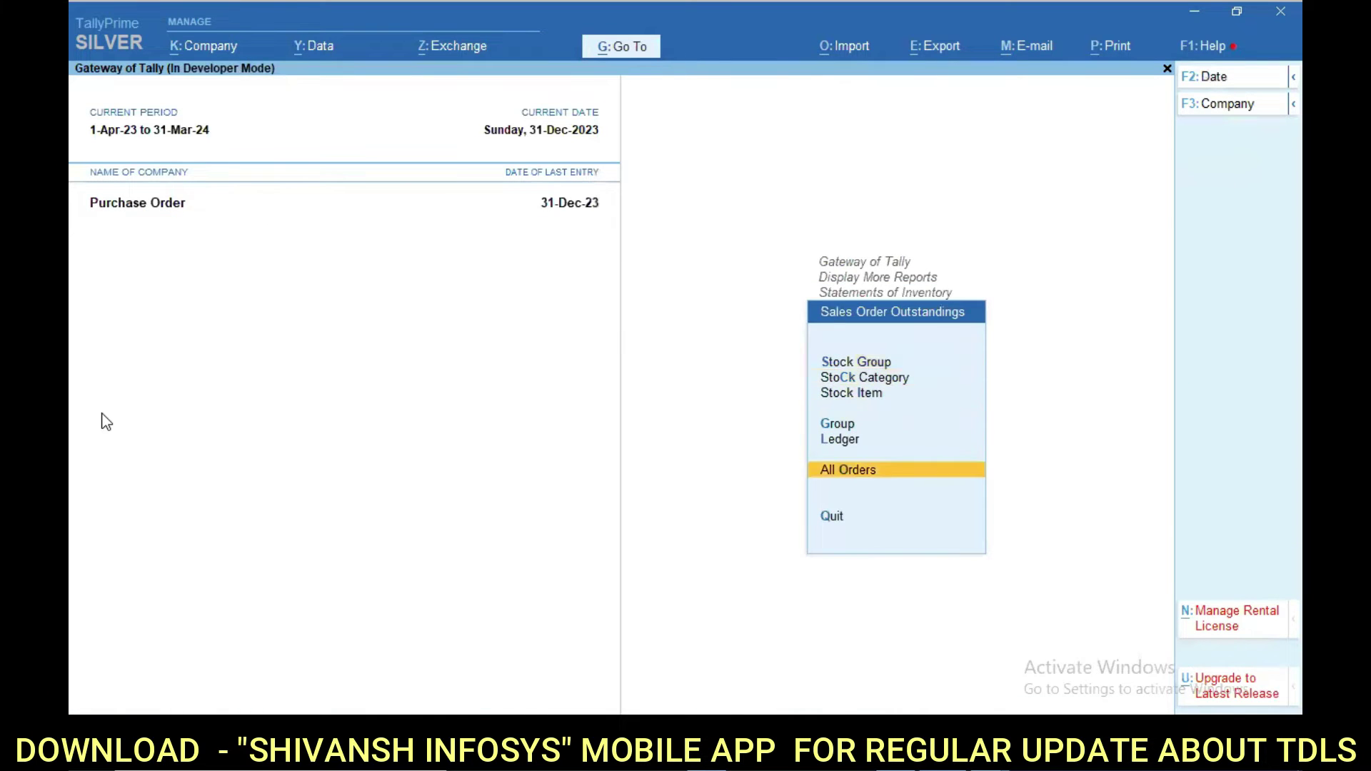
key(Return)
Step: Check the sales order and sales vouchers behind the outstanding Billets balance, and return to the Gateway of Tally
key(Down)
key(Down)
key(Up)
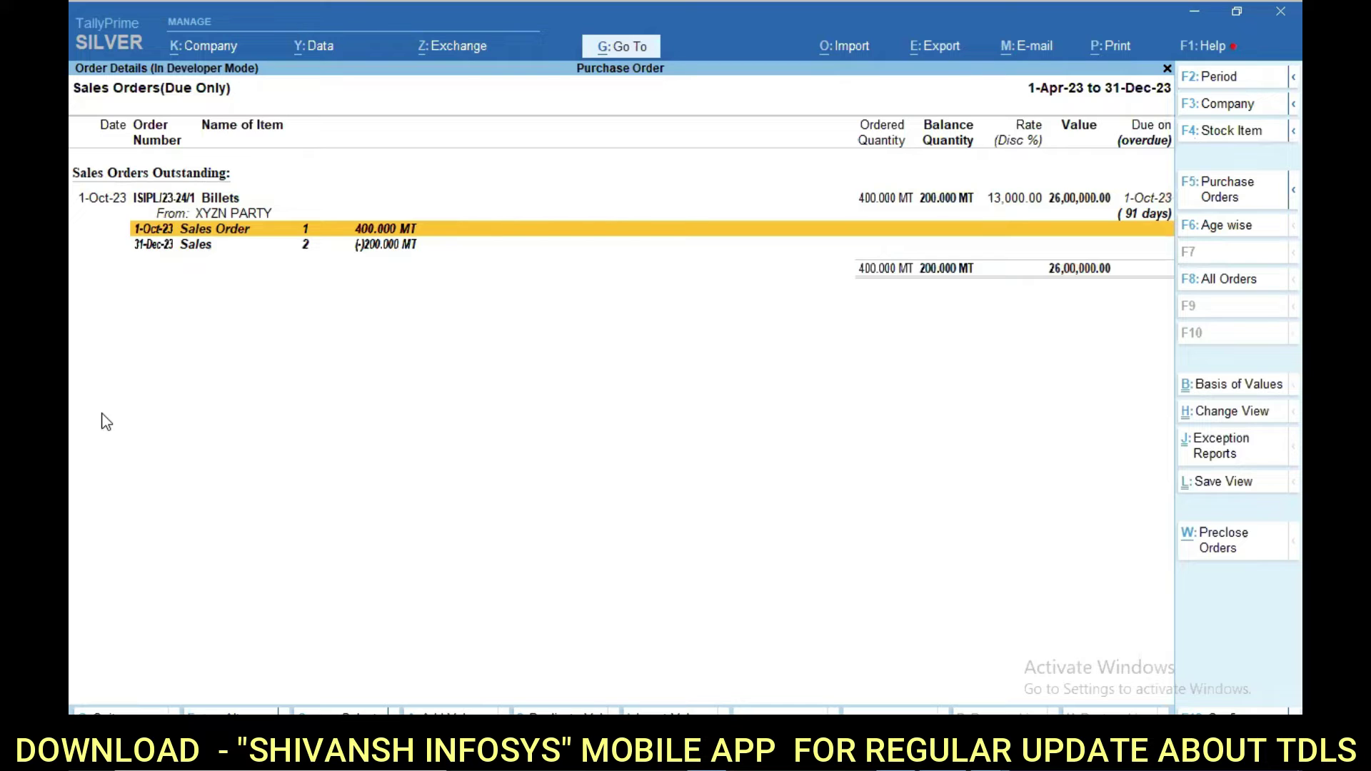
key(Escape)
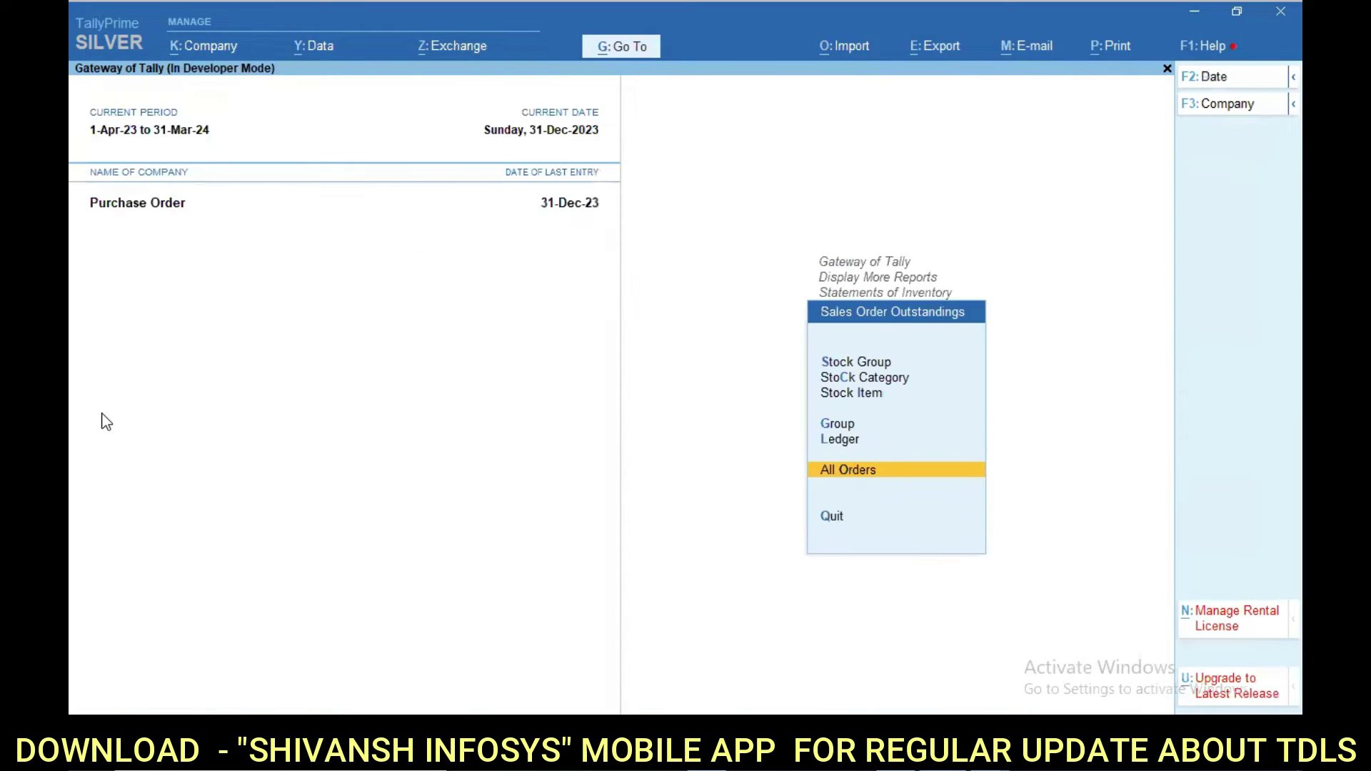
key(Escape)
key(Escape)
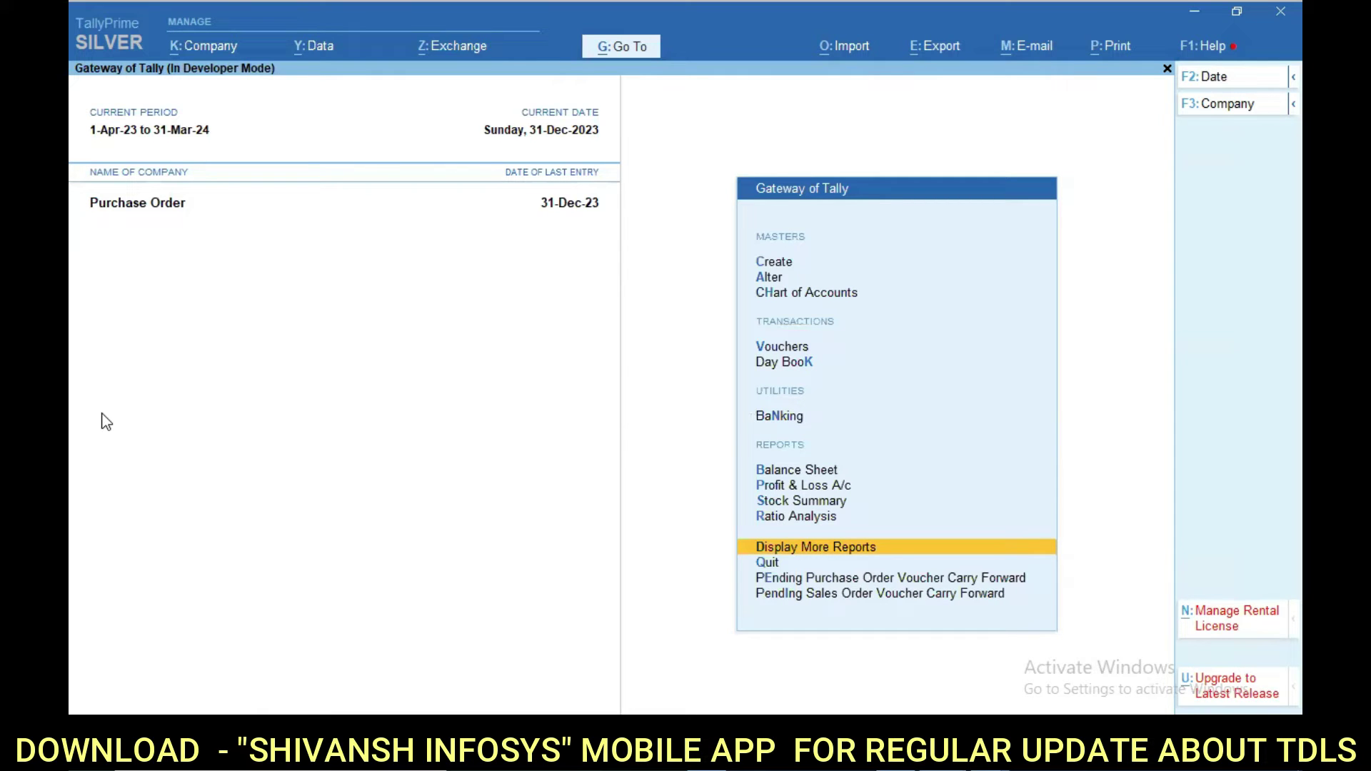
Step: Post the carry-forward entry for Abcd Party's order in Pending Purchase Order Voucher Carry Forward
key(Down)
key(Down)
key(Return)
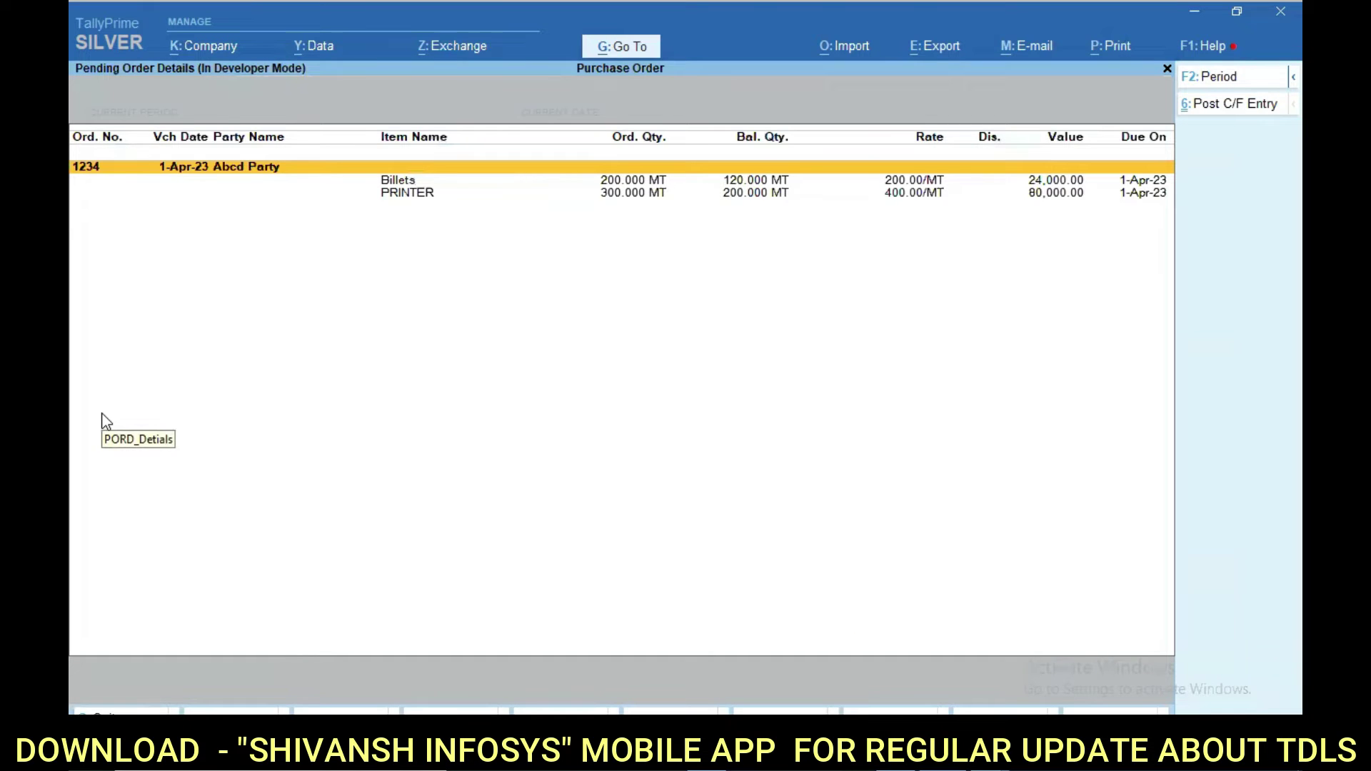
key(Escape)
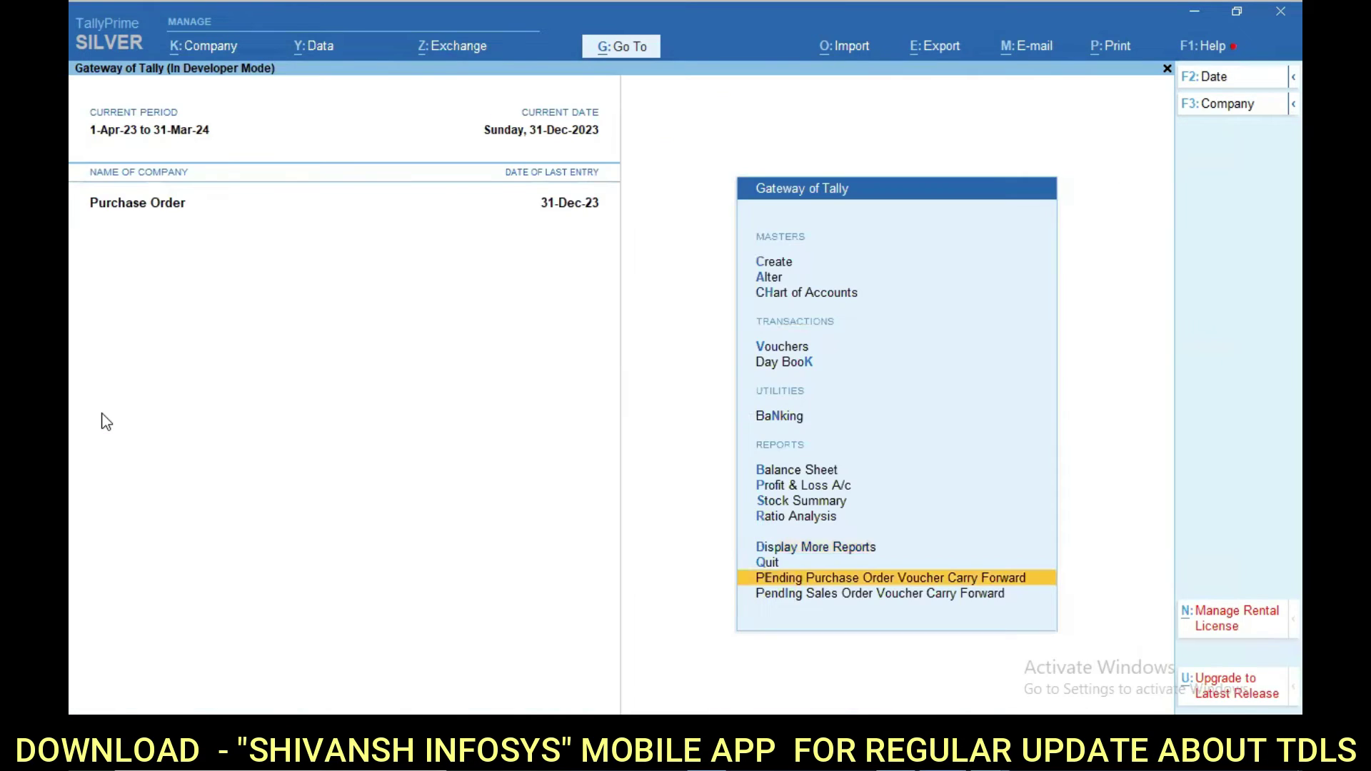
key(Return)
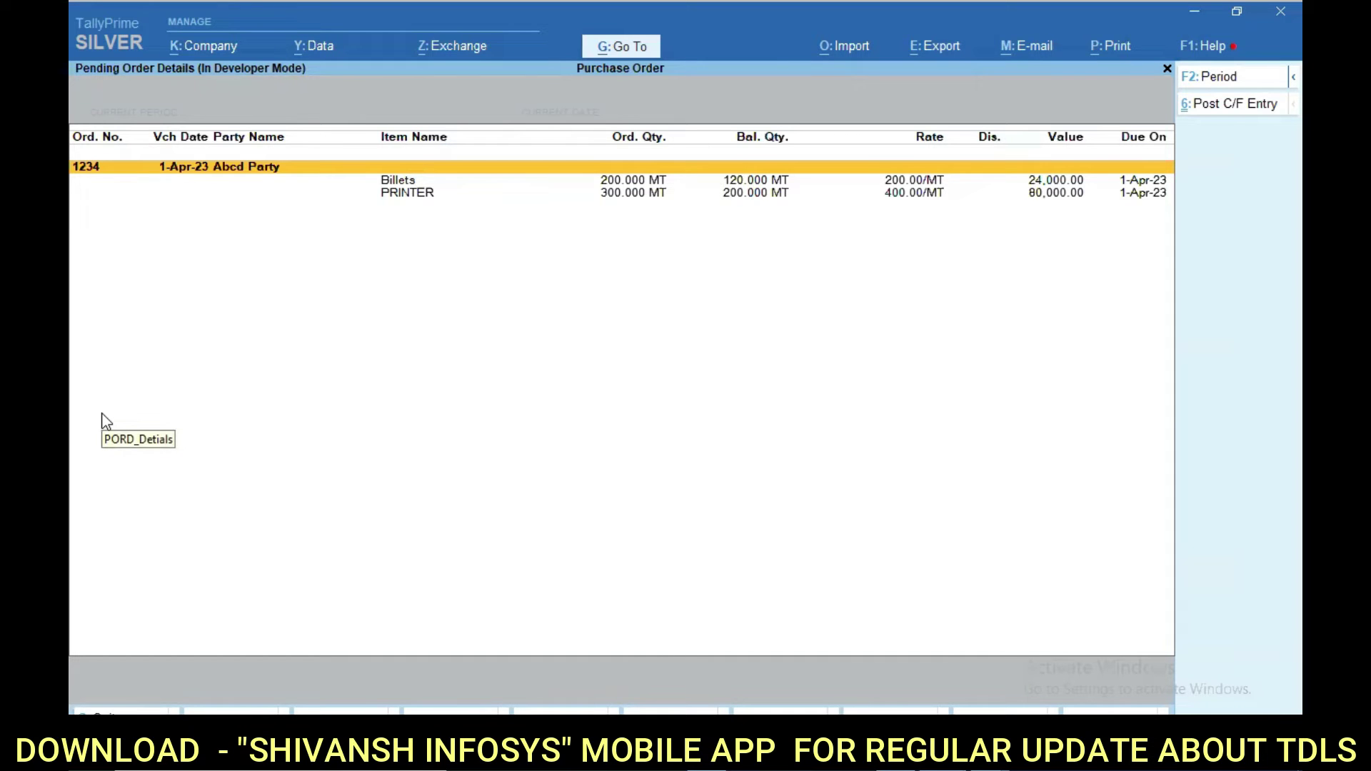
key(space)
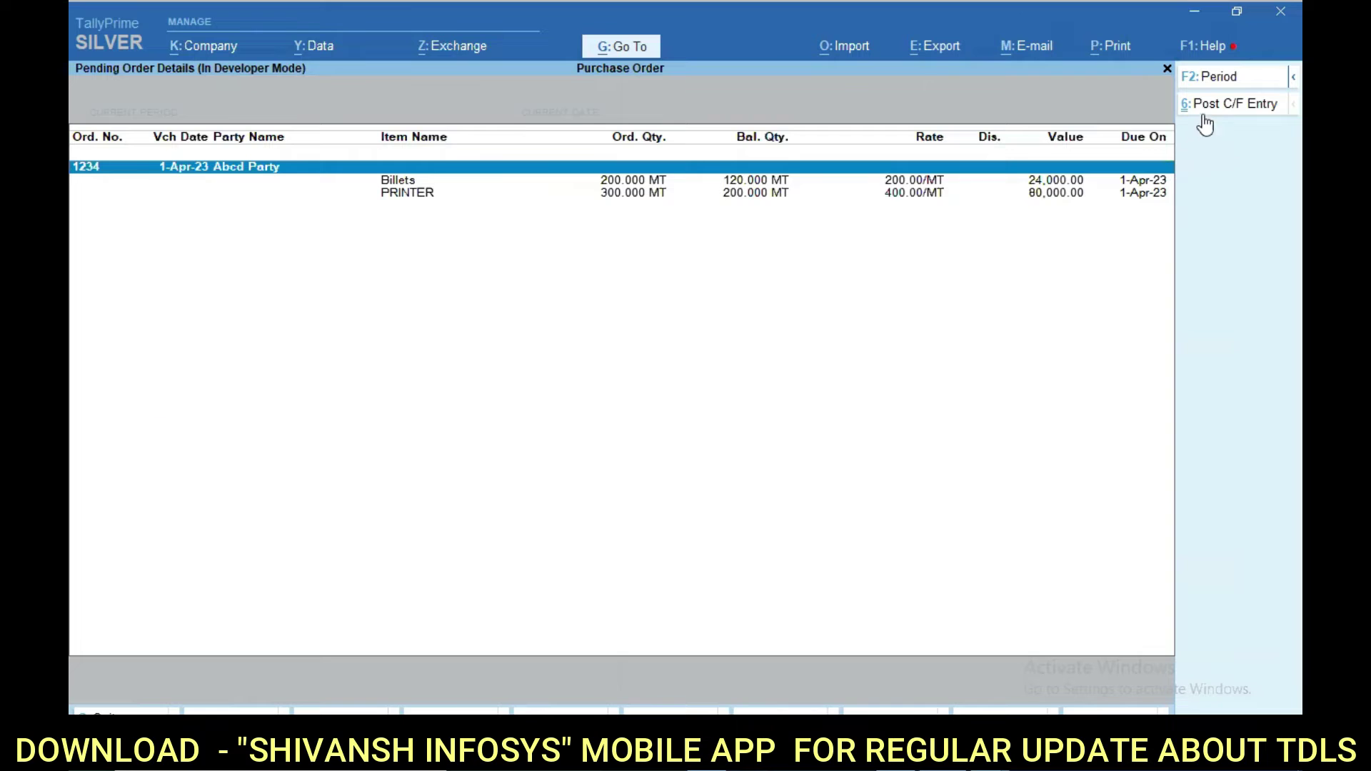
click(1207, 105)
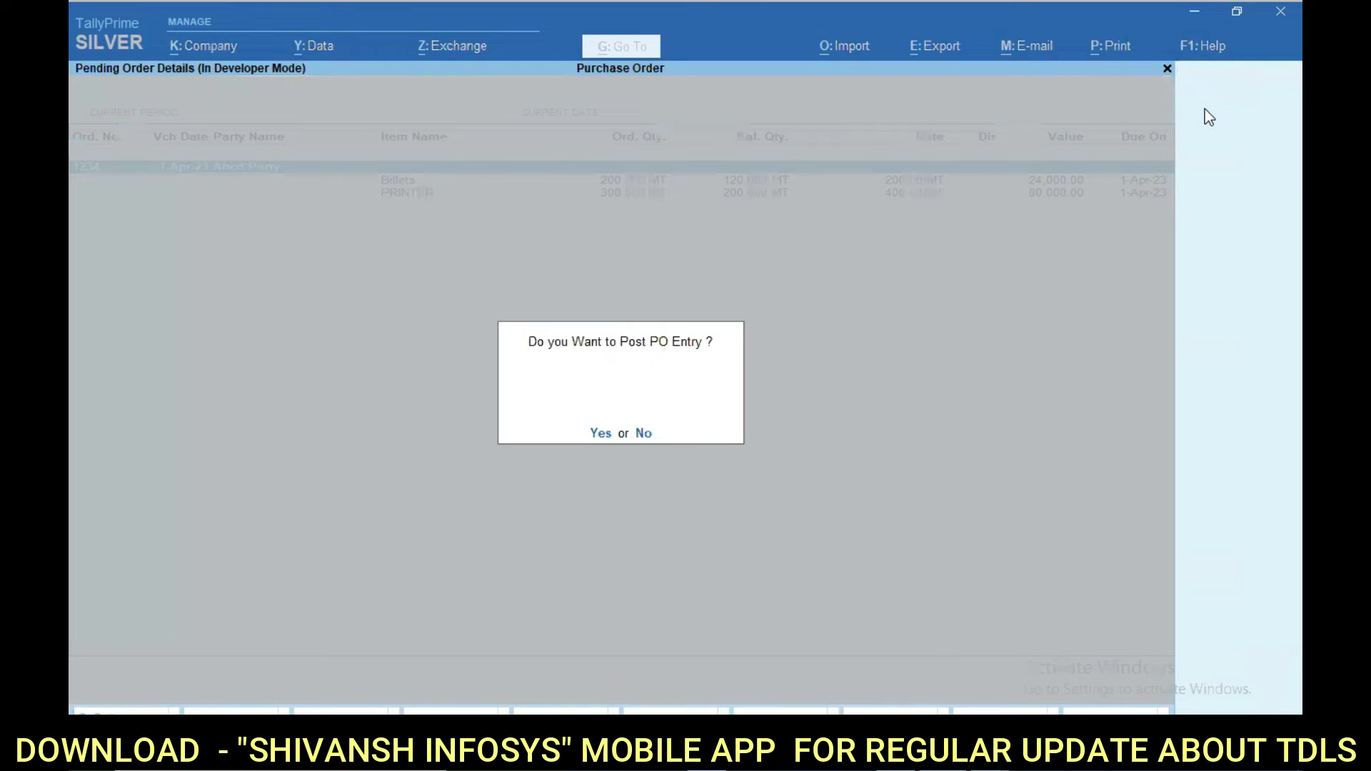
key(y)
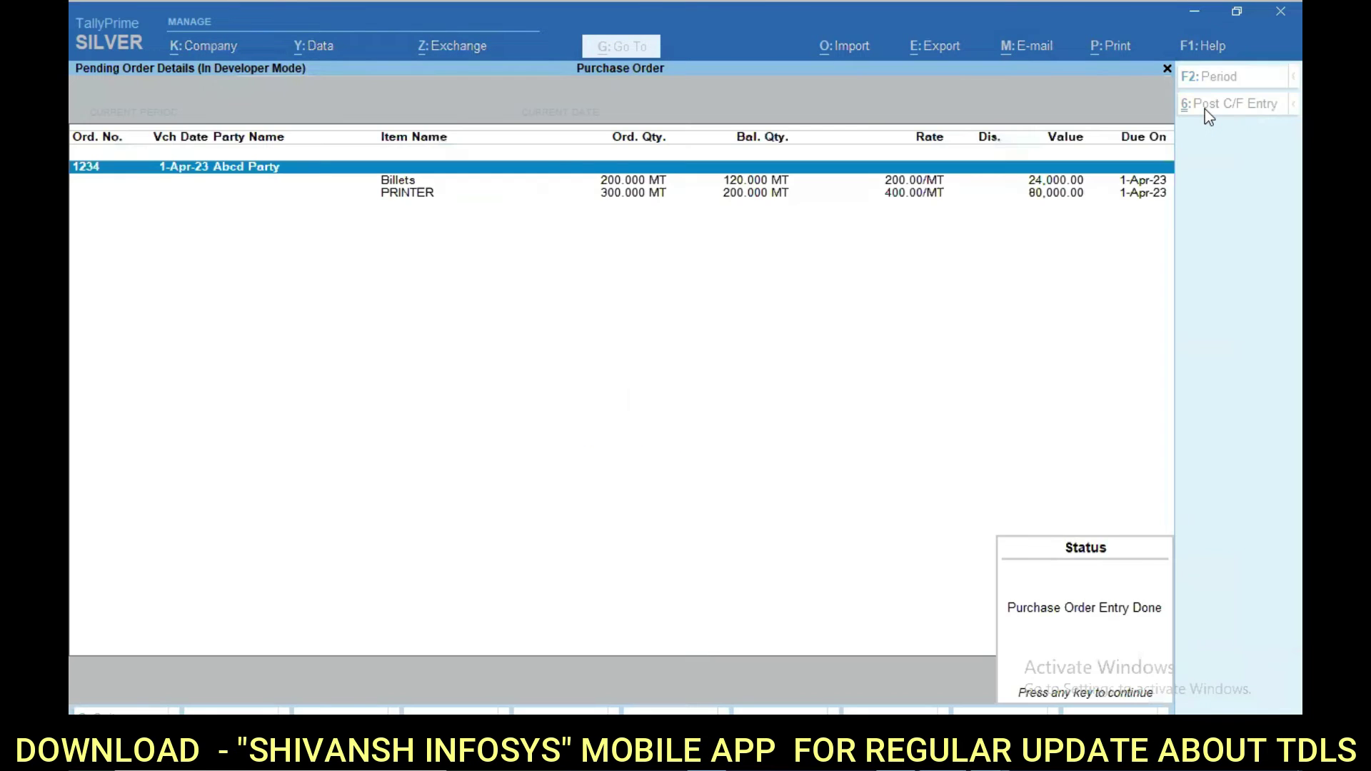
key(Return)
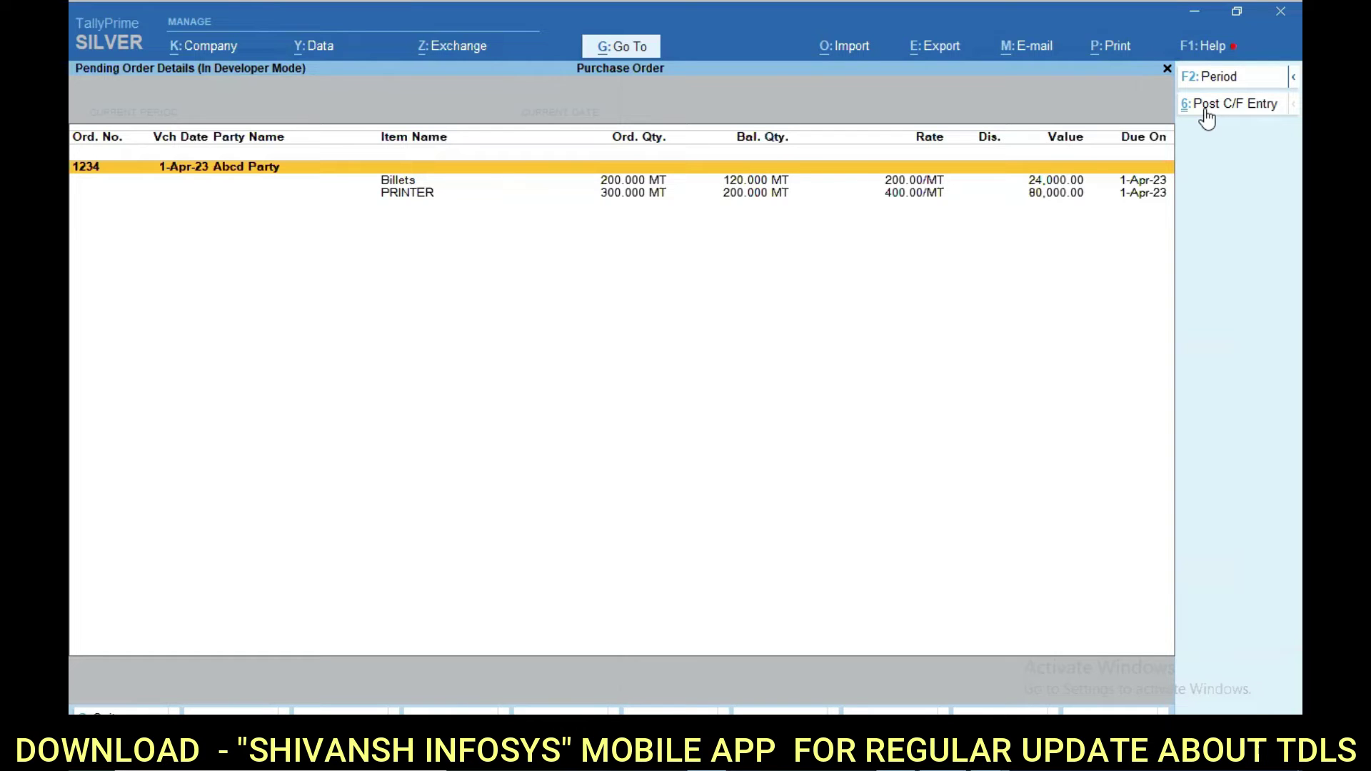
Step: Post the carry-forward entry for XYZN PARTY's order in Pending Sales Order Voucher Carry Forward
key(Escape)
key(Down)
key(Return)
key(space)
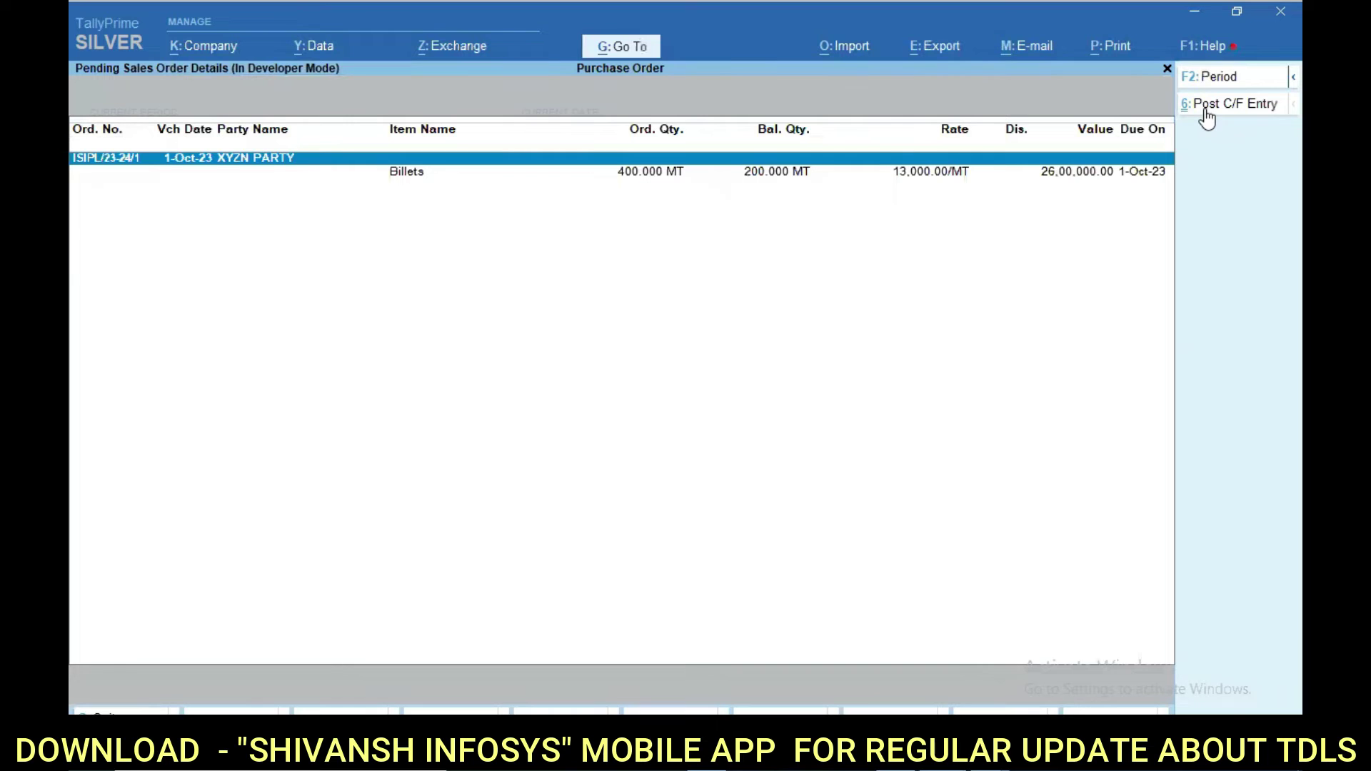
click(1205, 108)
key(Return)
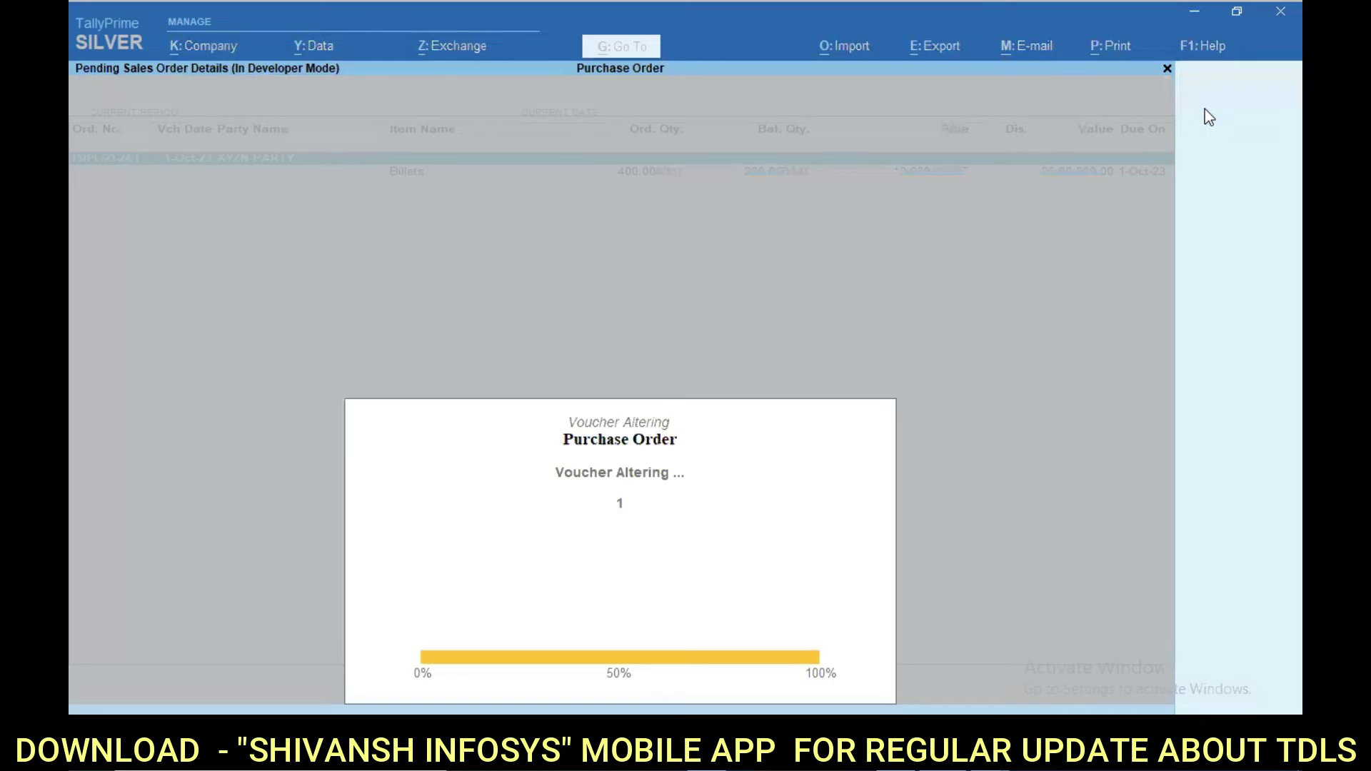
key(Return)
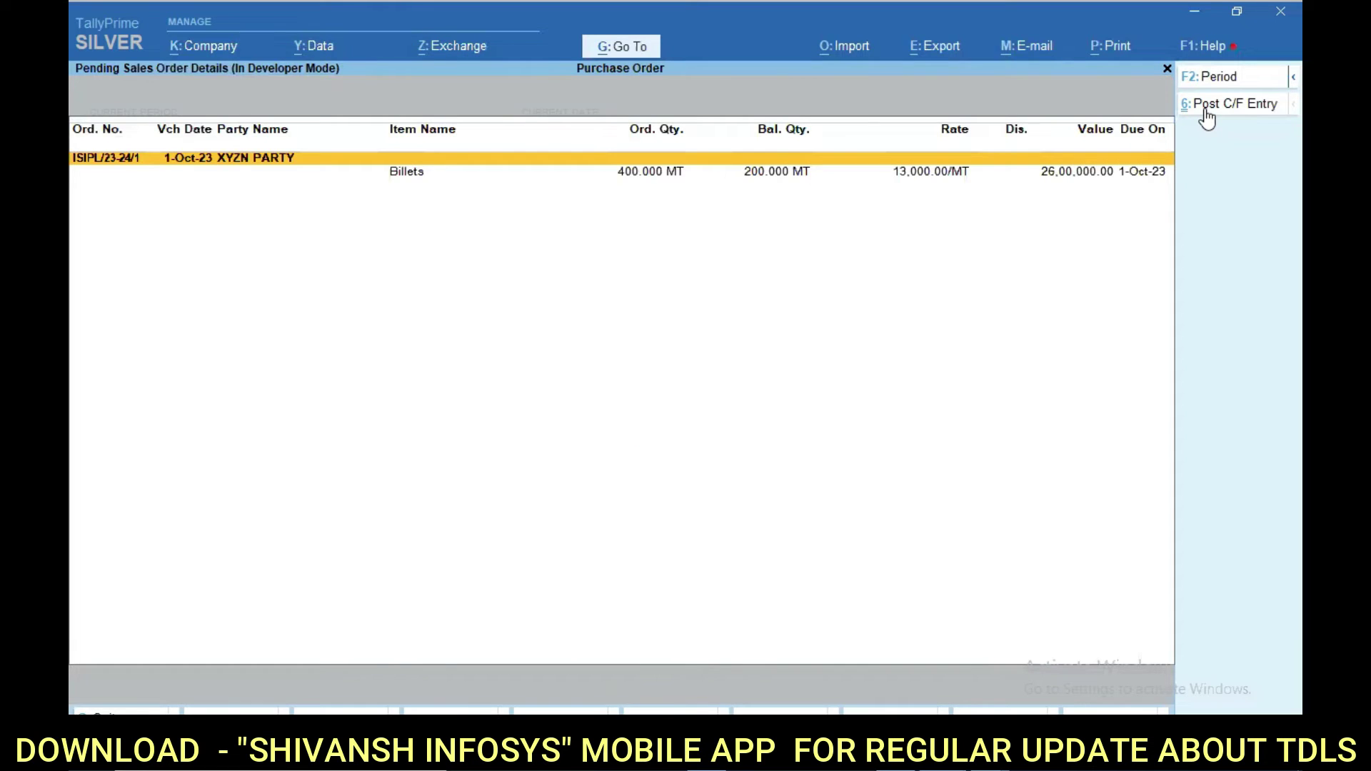
Step: Split the Purchase Order company data with 1-Apr-24 as the split date
key(Escape)
key(alt)
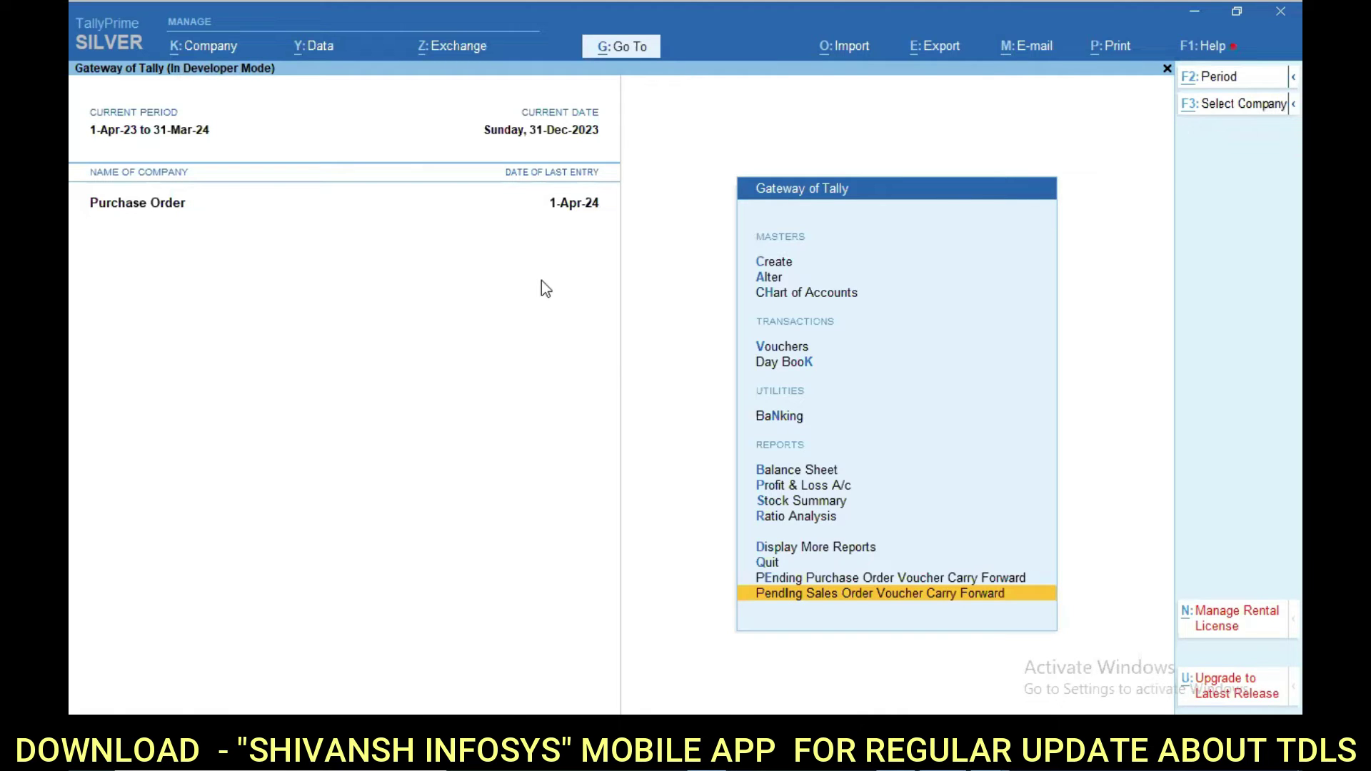
key(alt+F3)
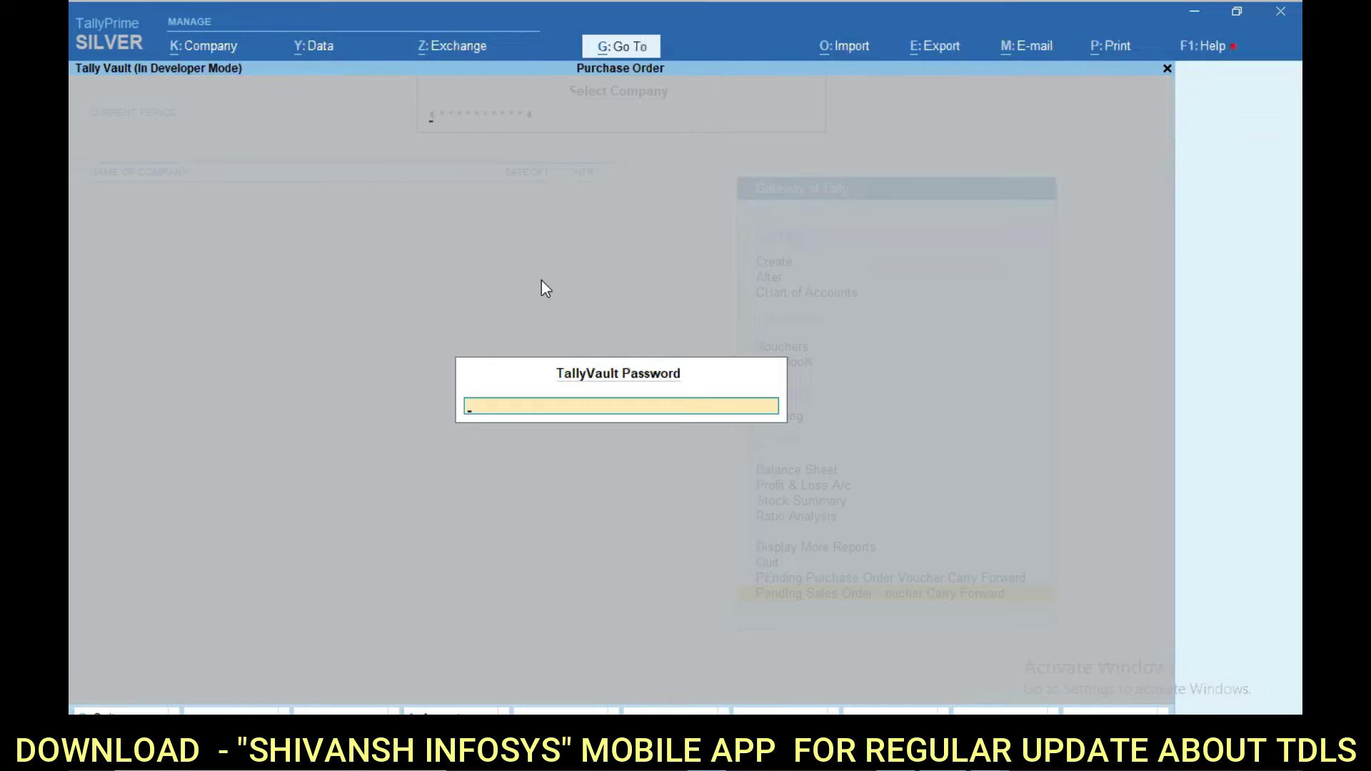
key(Escape)
key(alt+k)
key(alt+y)
key(s)
key(Return)
key(Return)
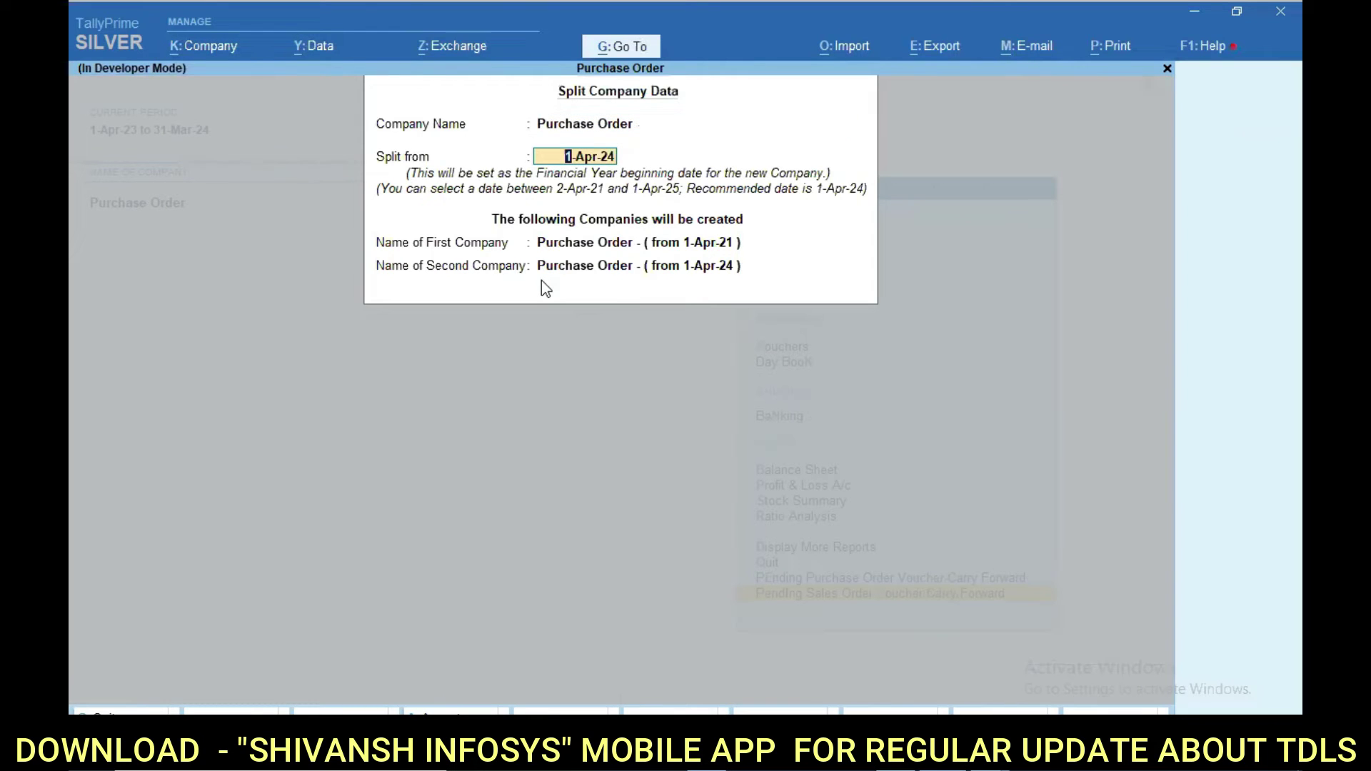
key(Return)
key(Return)
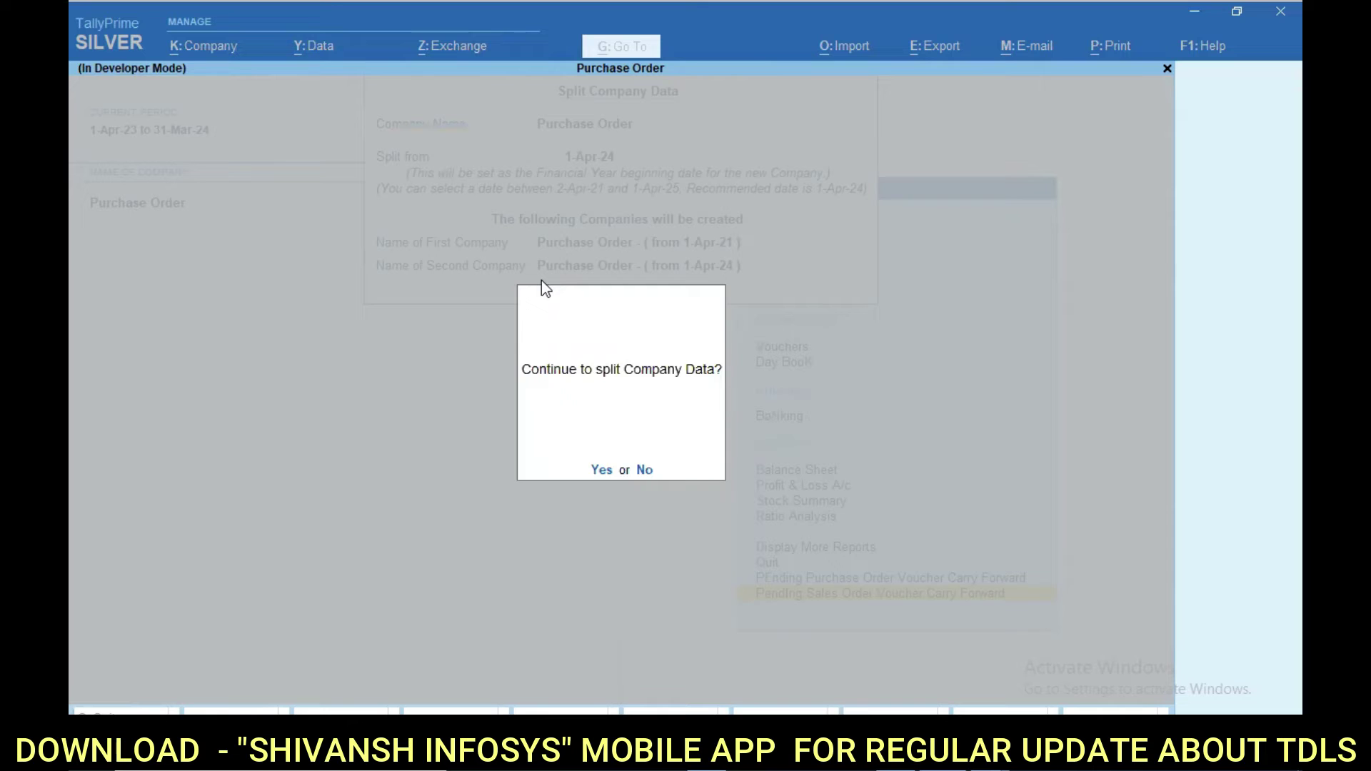
click(600, 470)
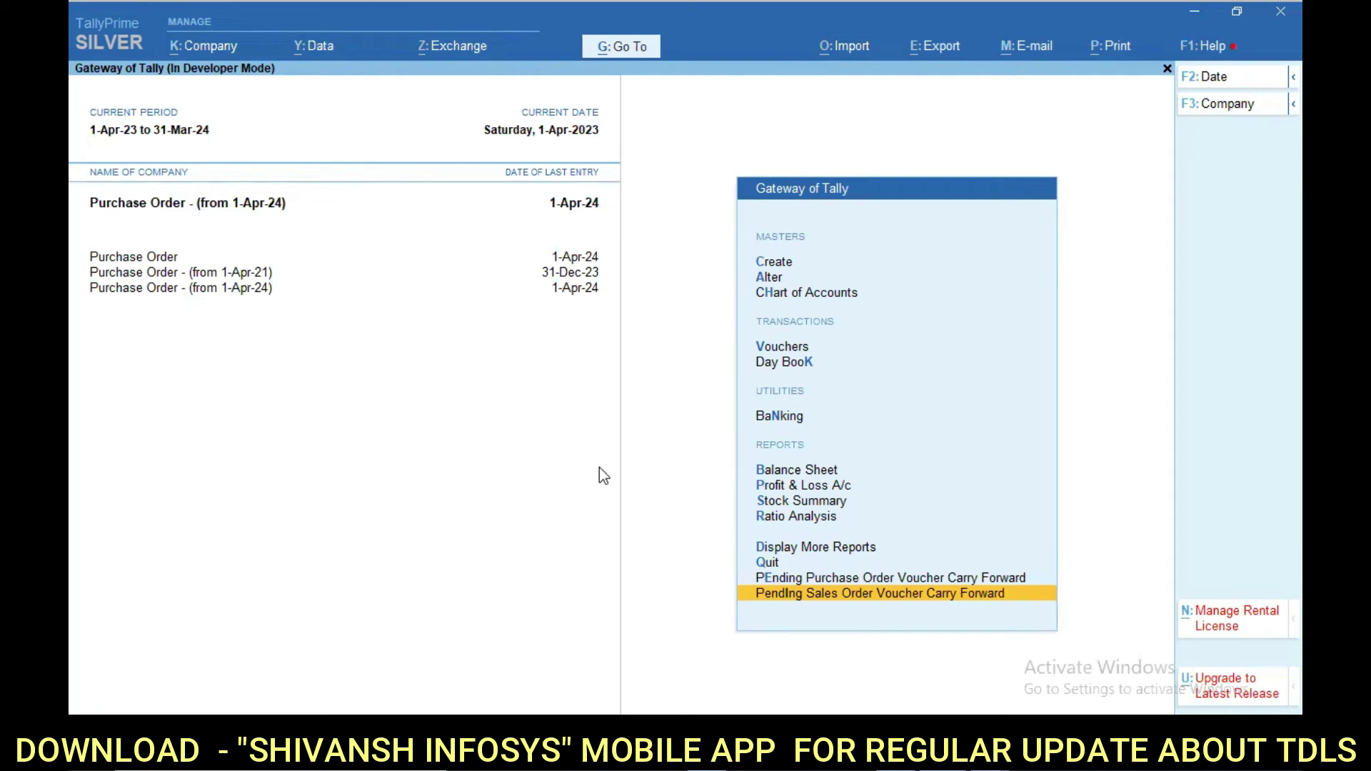
Step: Shut the original unsplit Purchase Order company
key(F3)
key(Up)
key(Up)
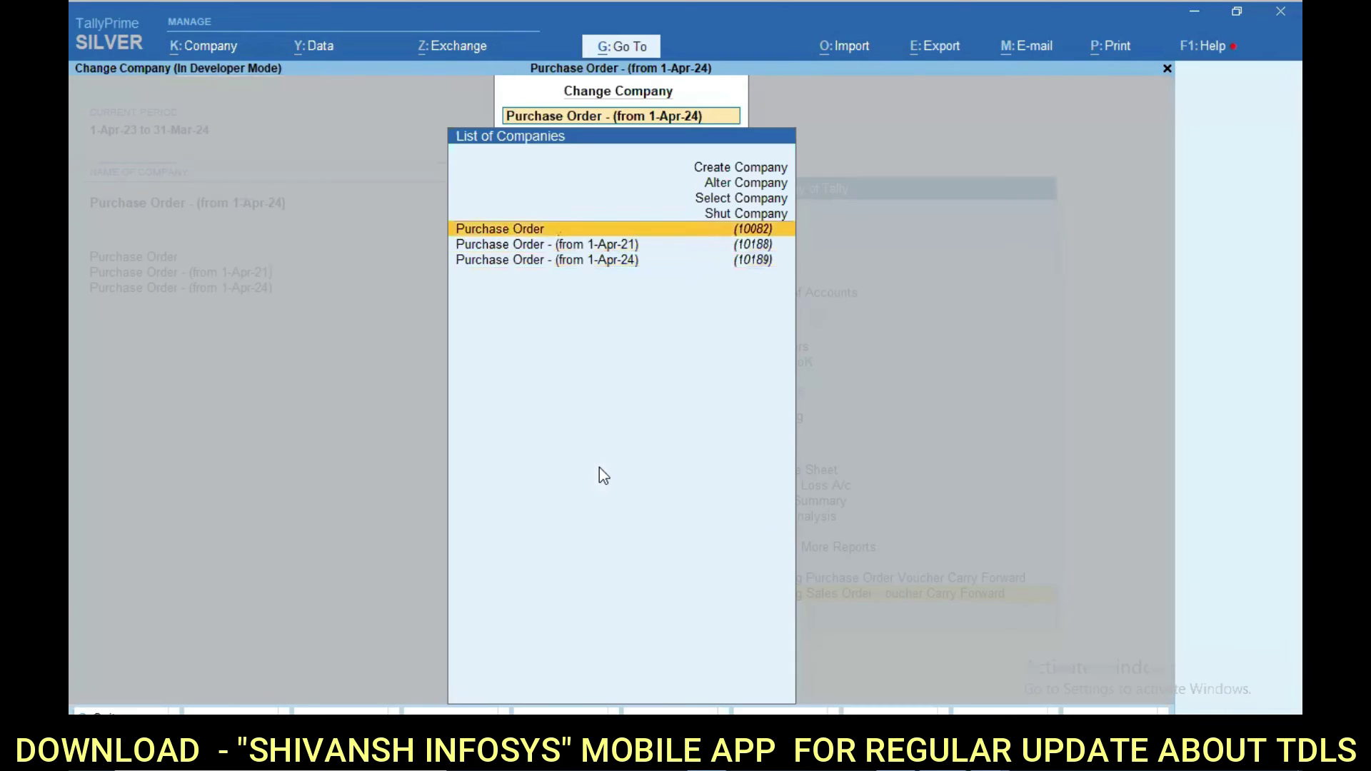
key(ctrl+F3)
key(Up)
key(Up)
key(Return)
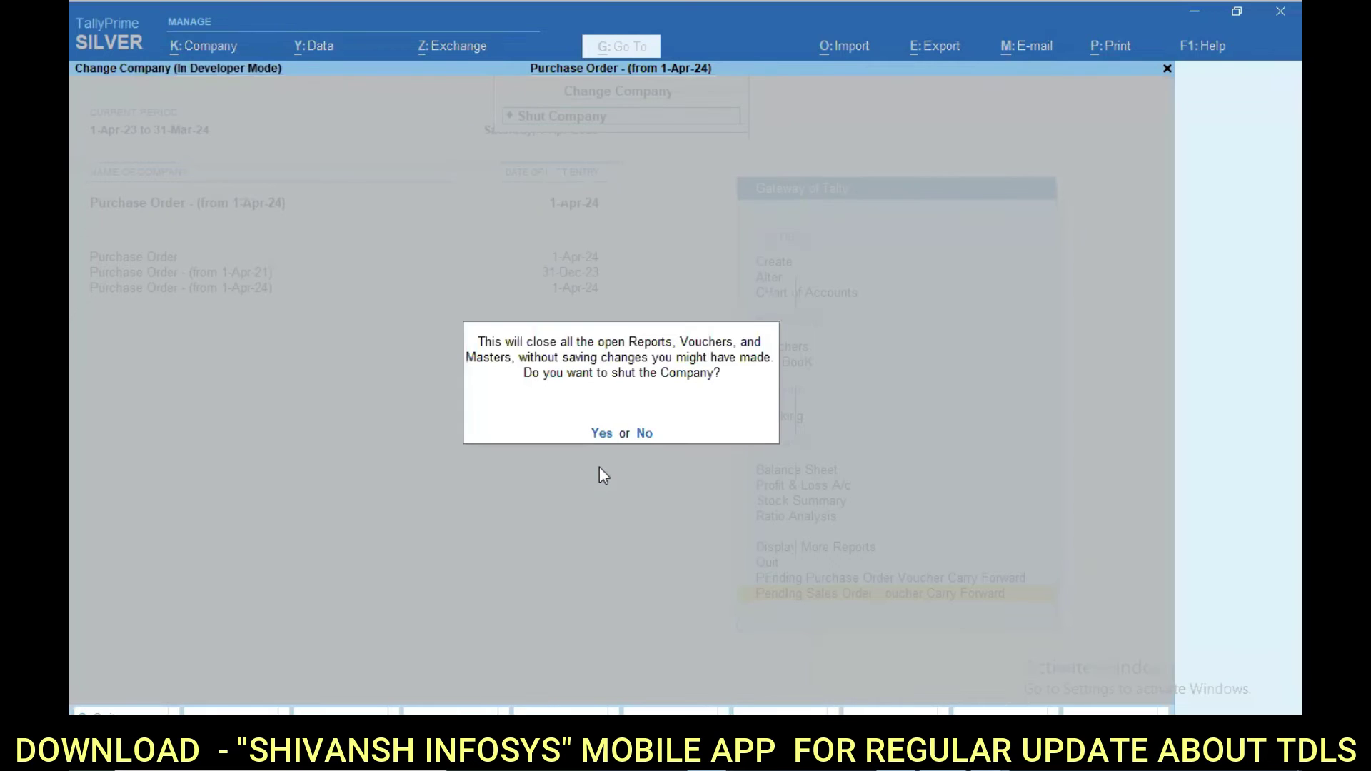
key(y)
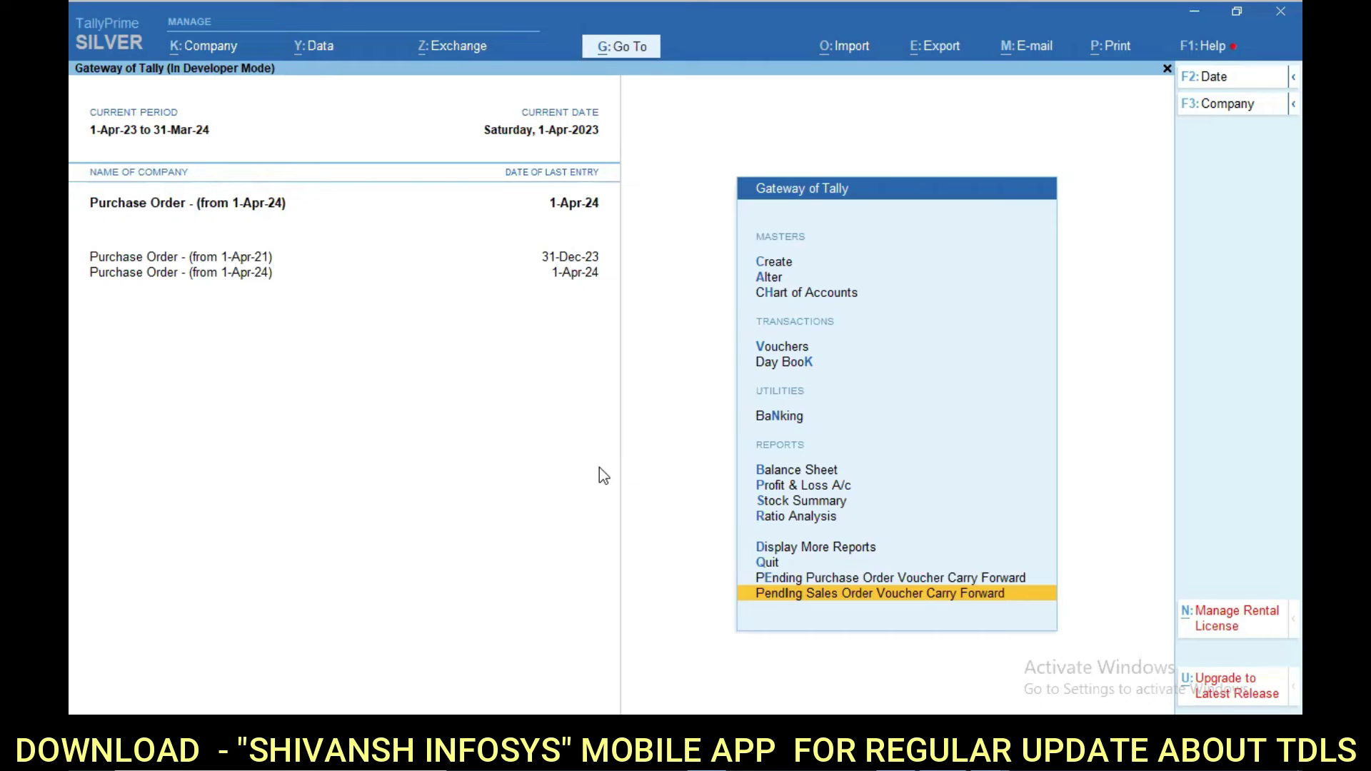
Step: Switch to the Purchase Order - (from 1-Apr-21) company and open its Day Book
key(F3)
key(Up)
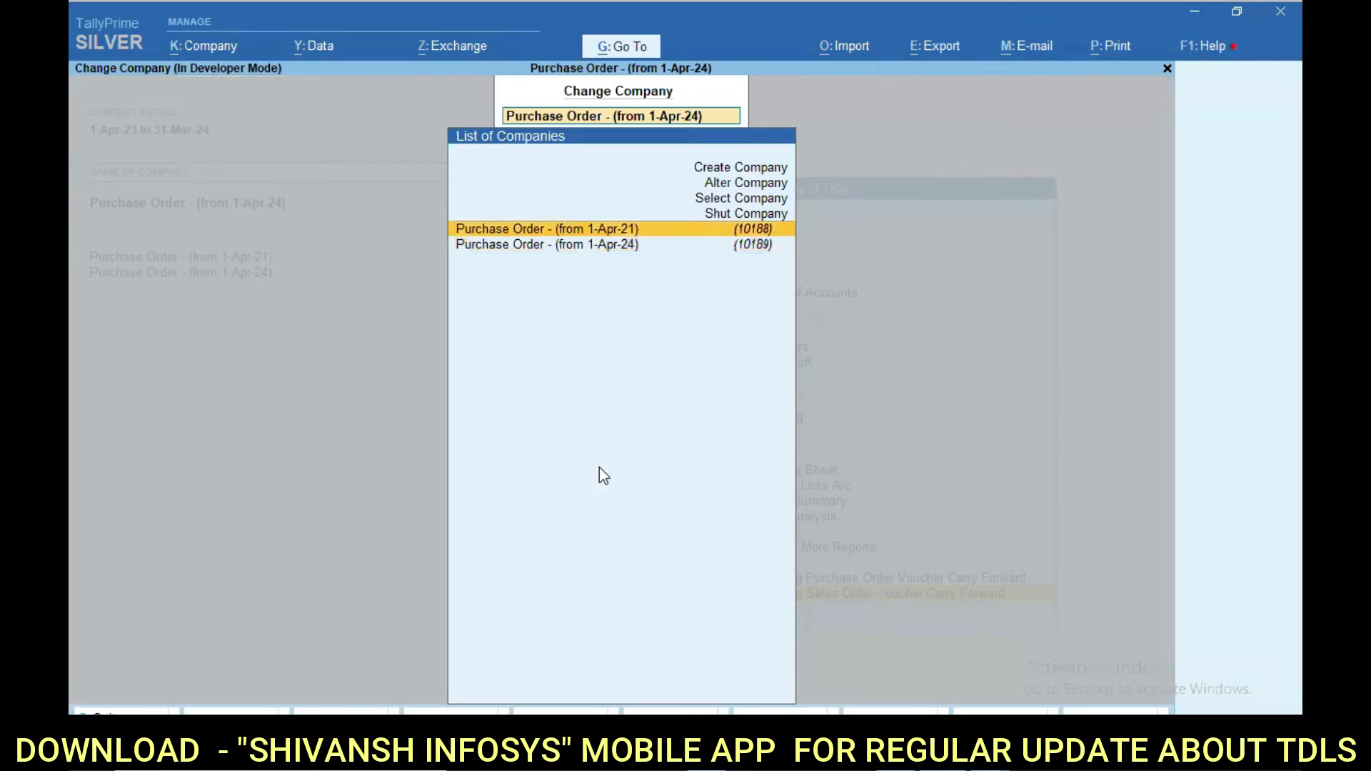
key(Return)
key(d)
key(d)
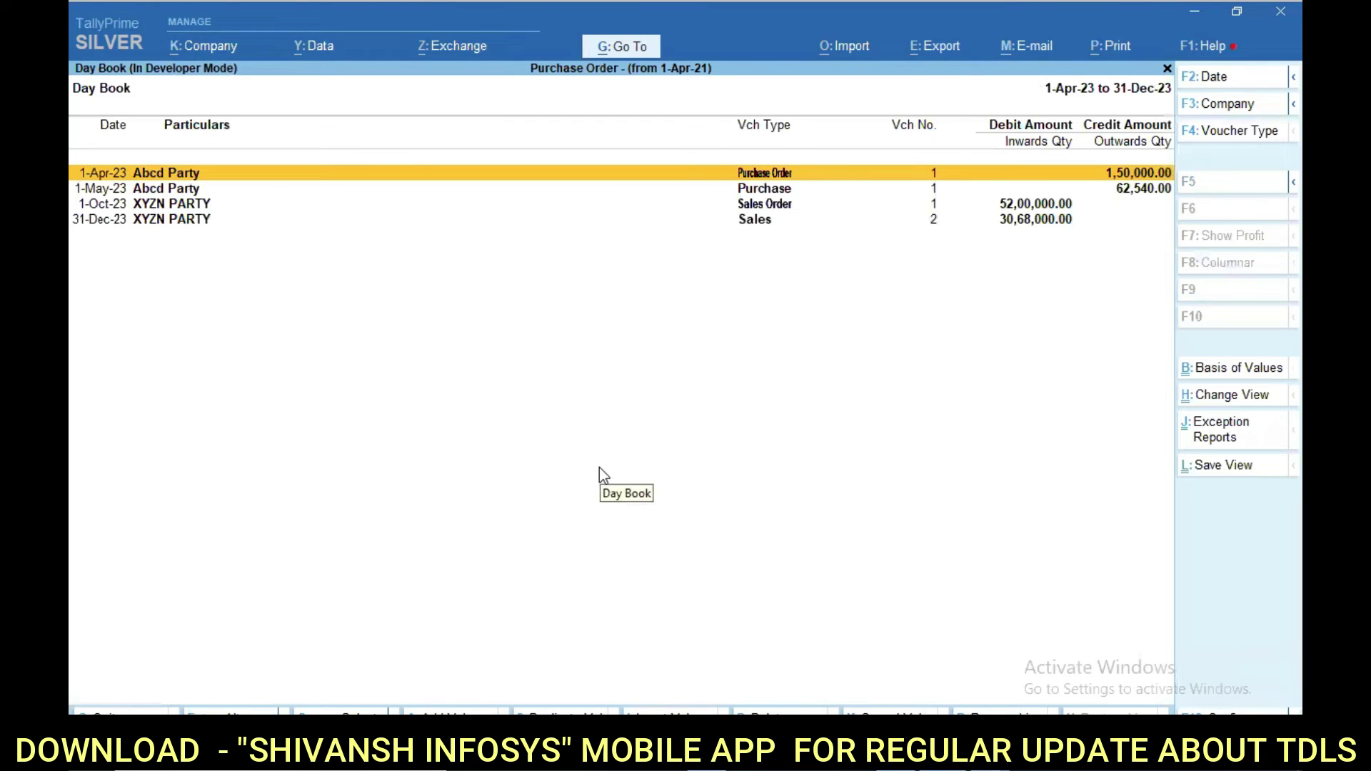
Step: Examine the Abcd Party and XYZN PARTY order and invoice vouchers by marking them, and close the Day Book
key(space)
key(Down)
key(Down)
key(space)
key(Up)
key(Up)
key(Down)
key(Down)
key(Down)
key(space)
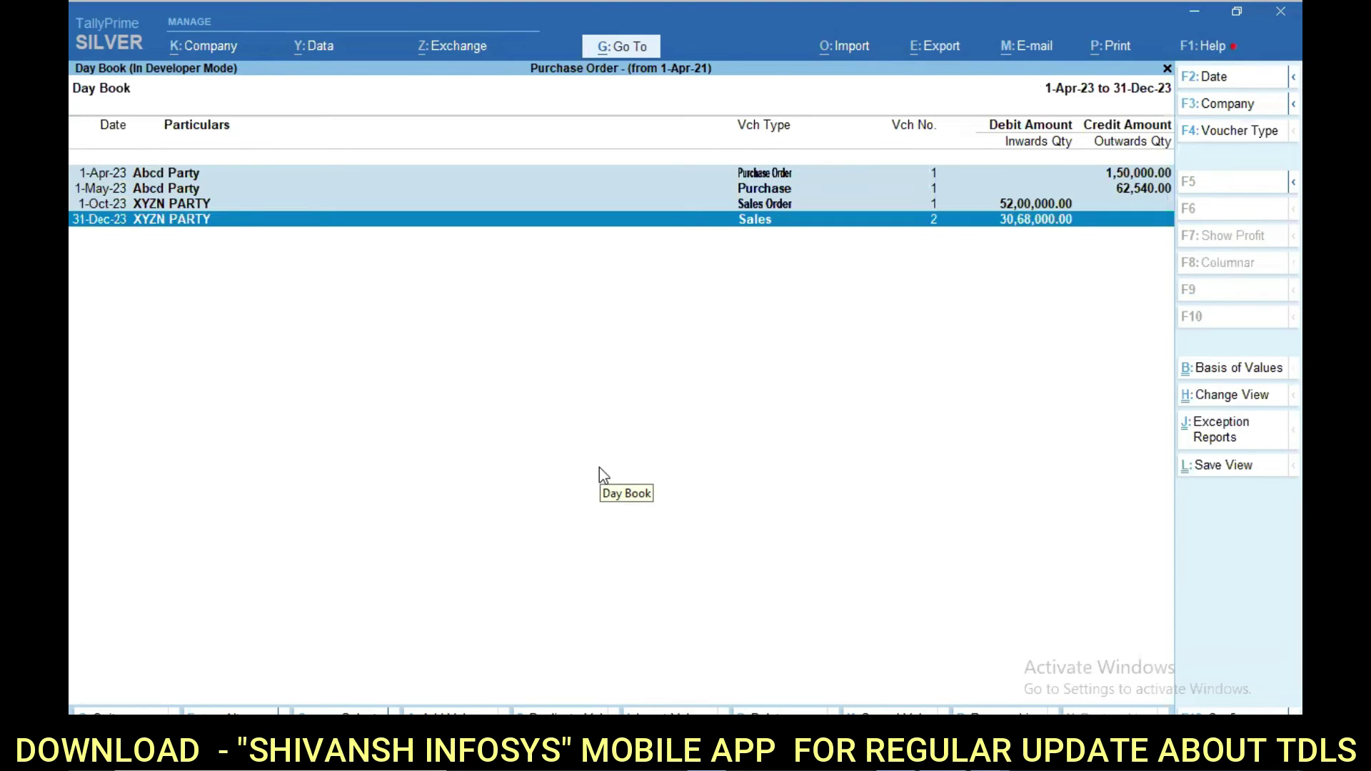
key(Escape)
key(Escape)
Step: Check Abcd Party's order in Pending Purchase Order Voucher Carry Forward for the from 1-Apr-21 company
key(Down)
key(Down)
key(Return)
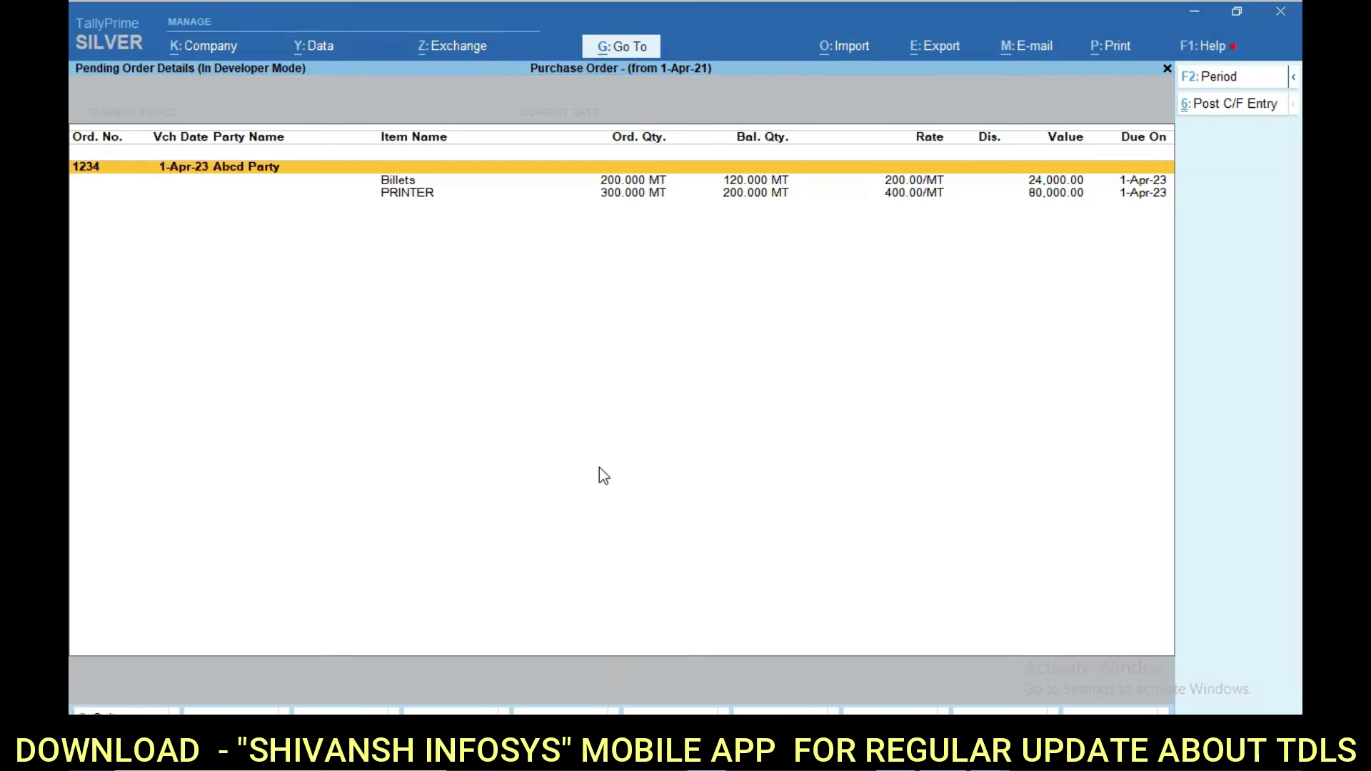
key(Escape)
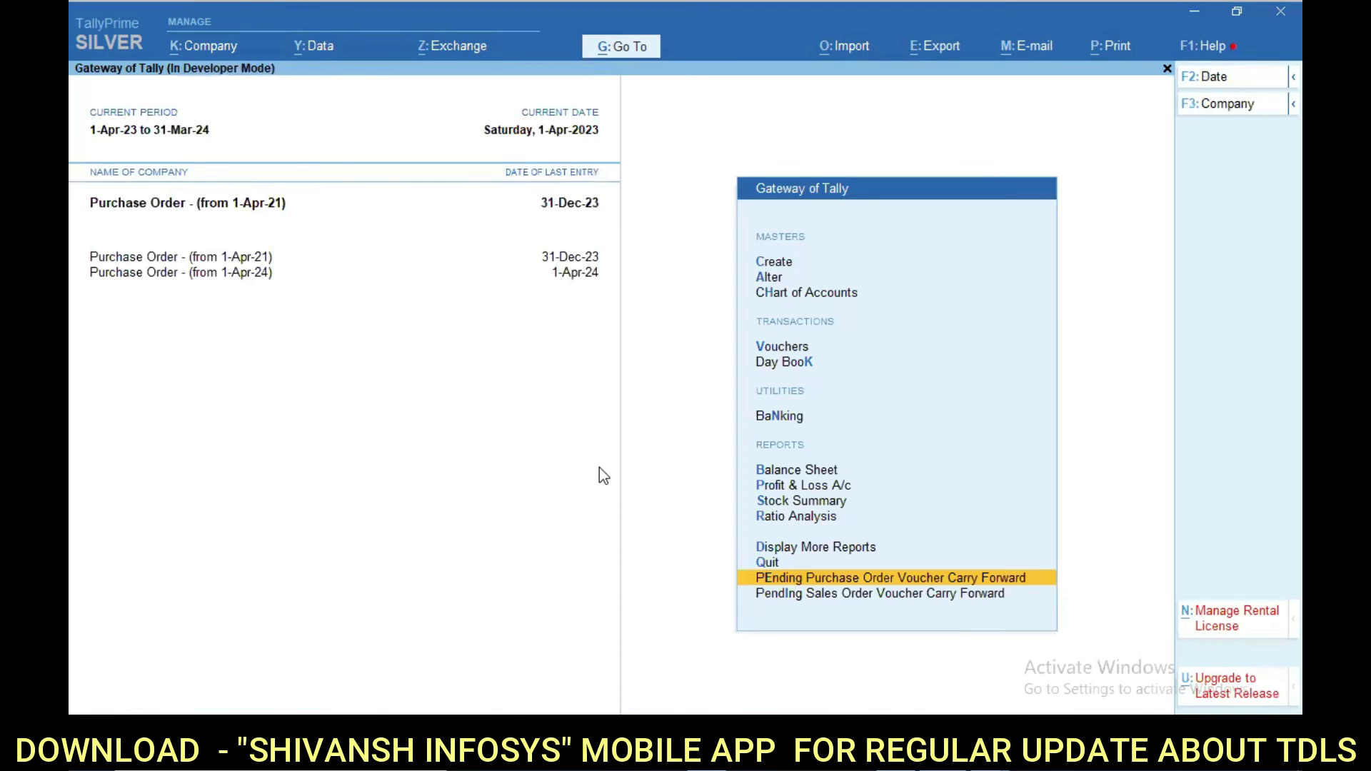
Step: Switch to the Purchase Order - (from 1-Apr-24) company
key(F3)
key(Down)
key(Return)
key(Return)
key(F2)
key(Return)
text(31)
key(Return)
key(Escape)
key(Escape)
key(Escape)
Step: Open the Day Book for 1-Apr-24 and check Abcd Party's carried-forward purchase order
key(d)
key(d)
key(F2)
key(Return)
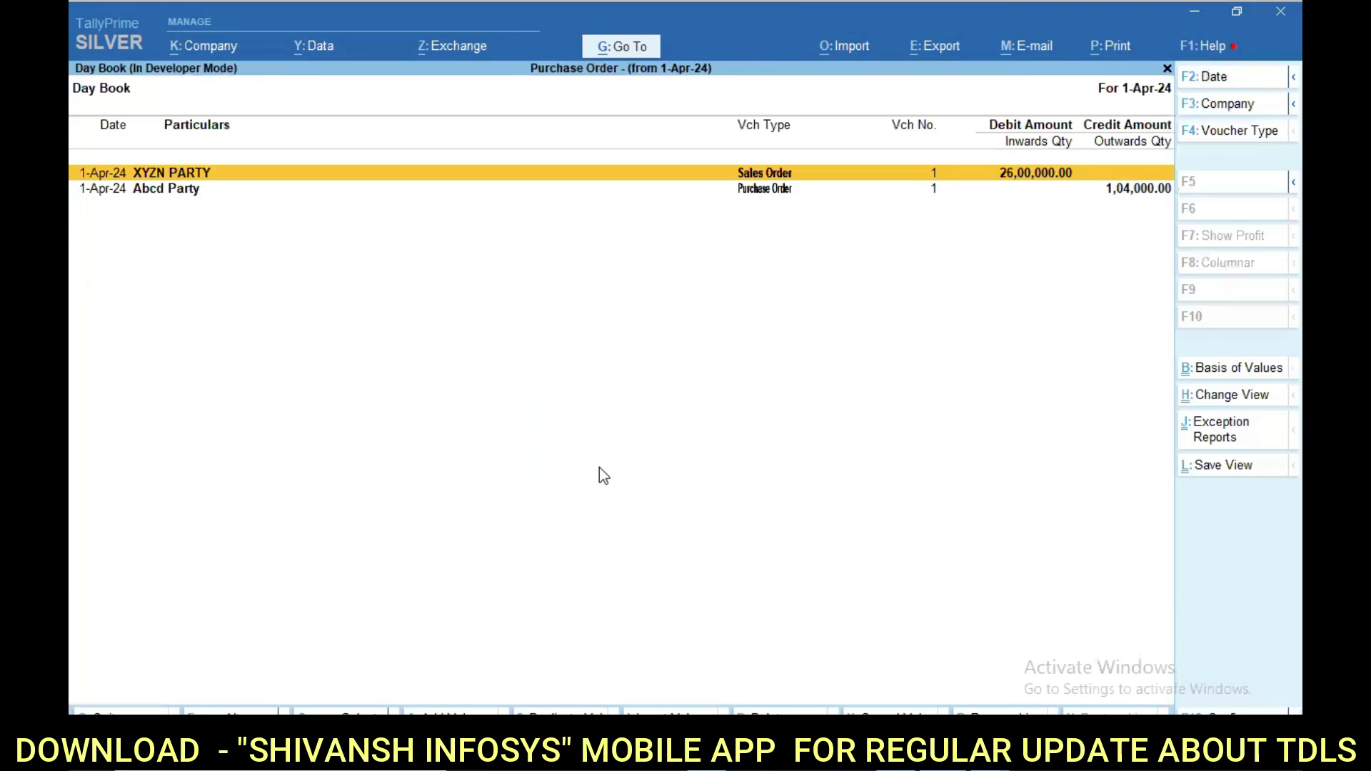
key(Down)
key(Return)
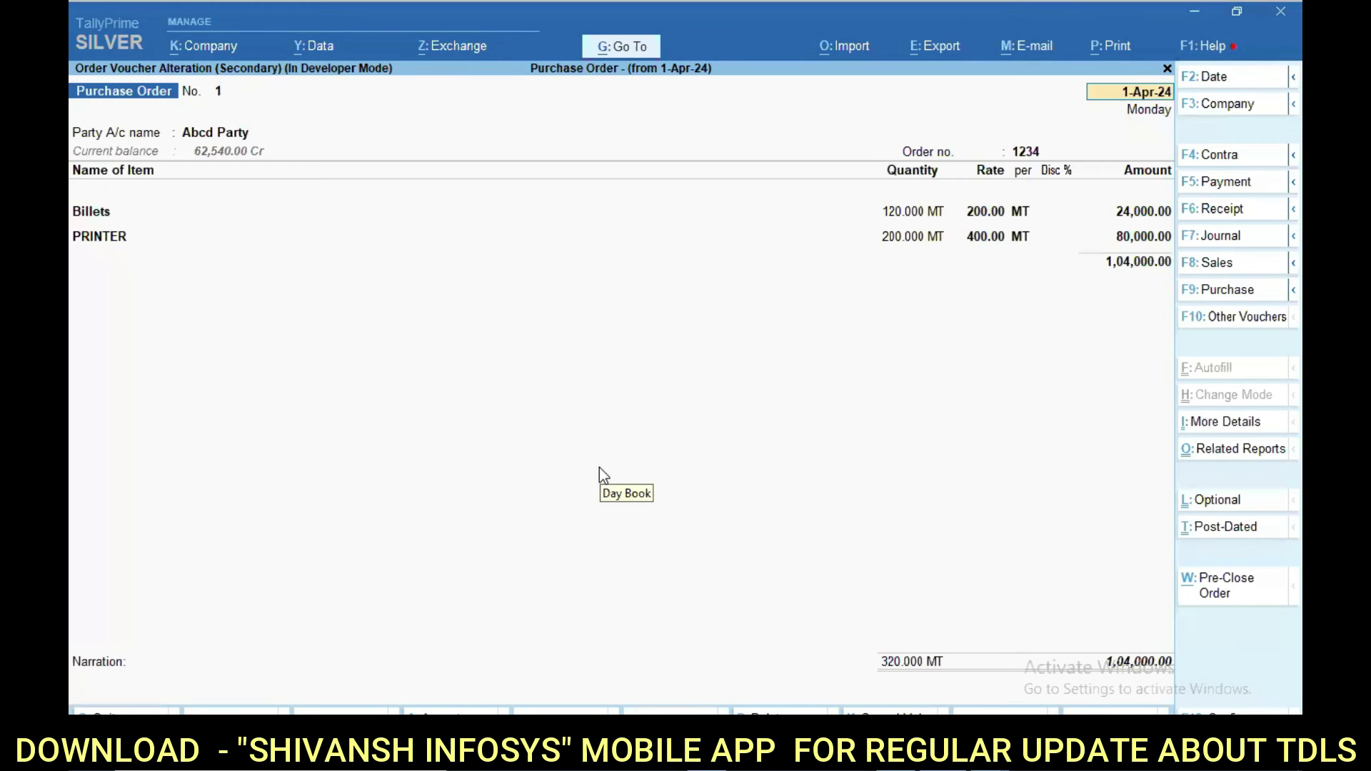
key(BackSpace)
key(Escape)
key(Return)
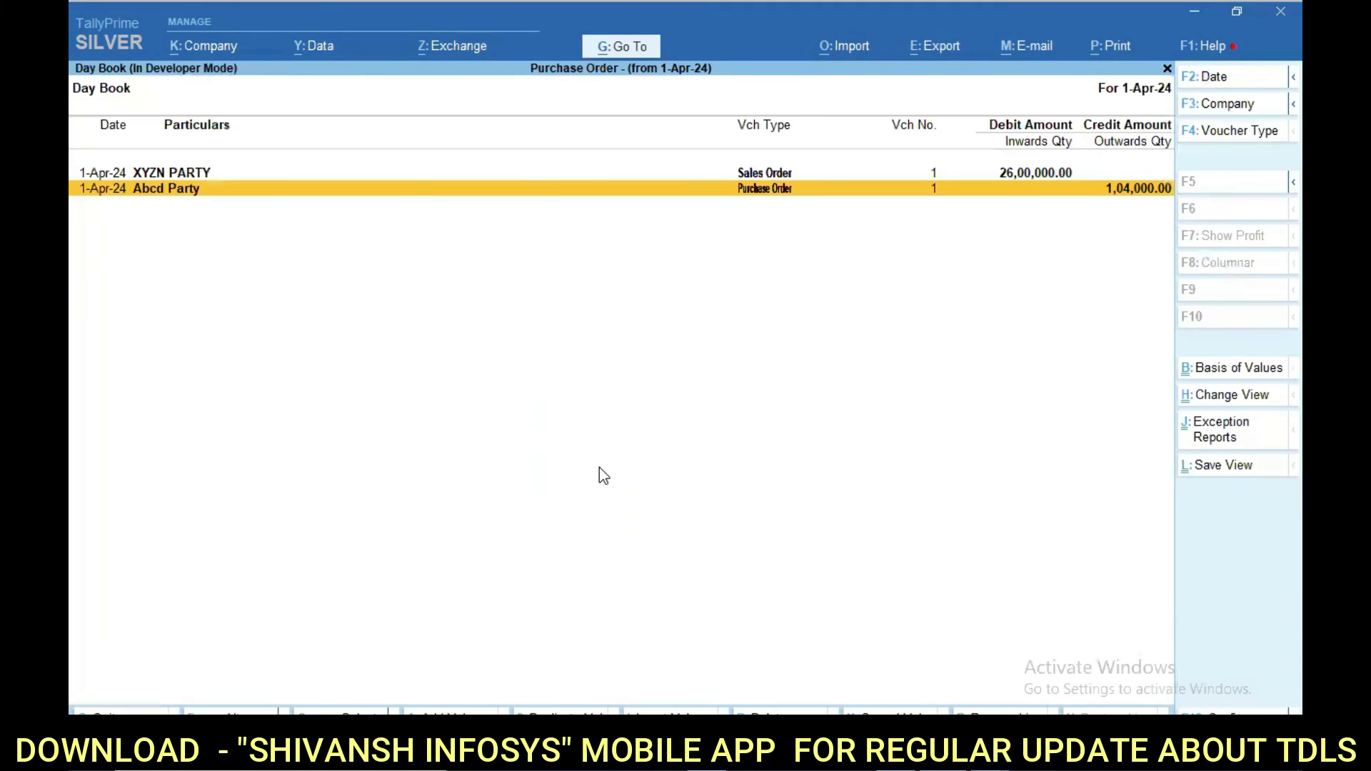
key(Escape)
key(Down)
key(Down)
key(Return)
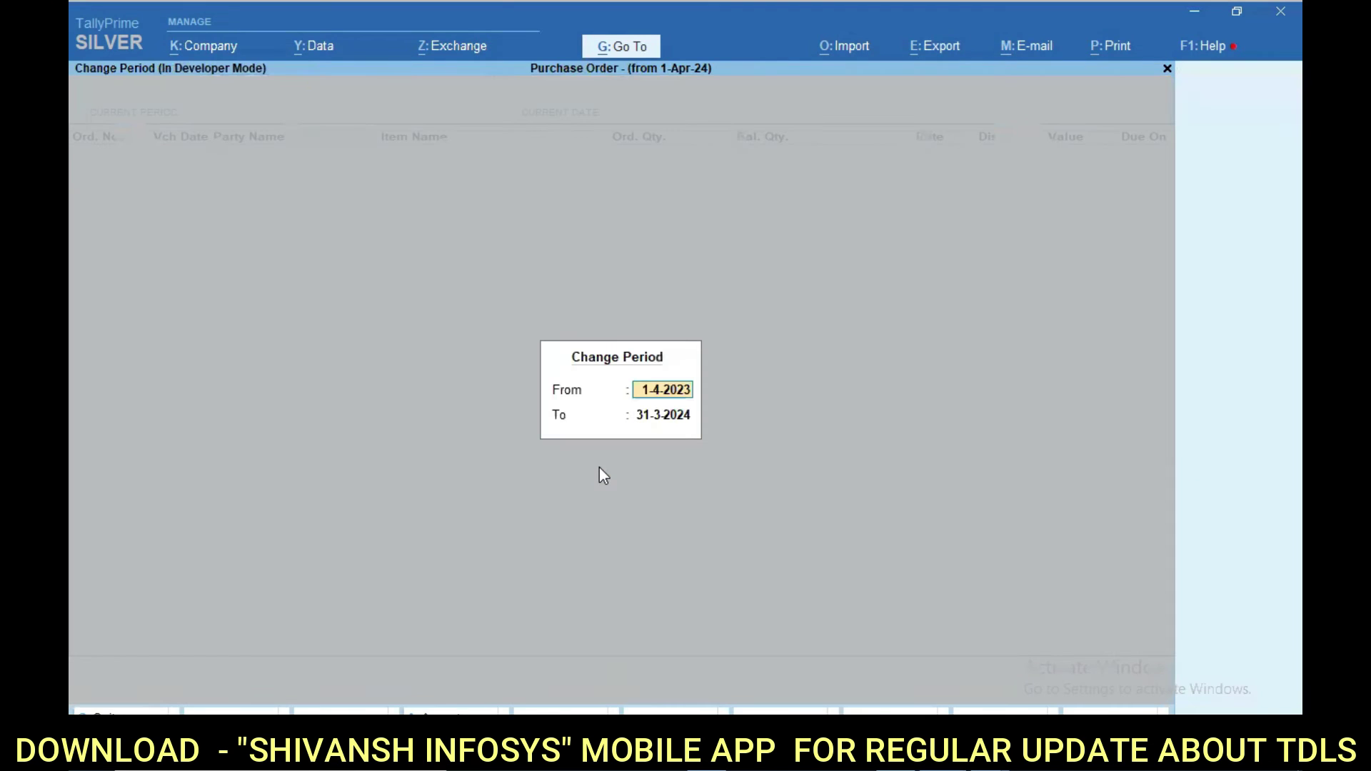
key(BackSpace)
key(Escape)
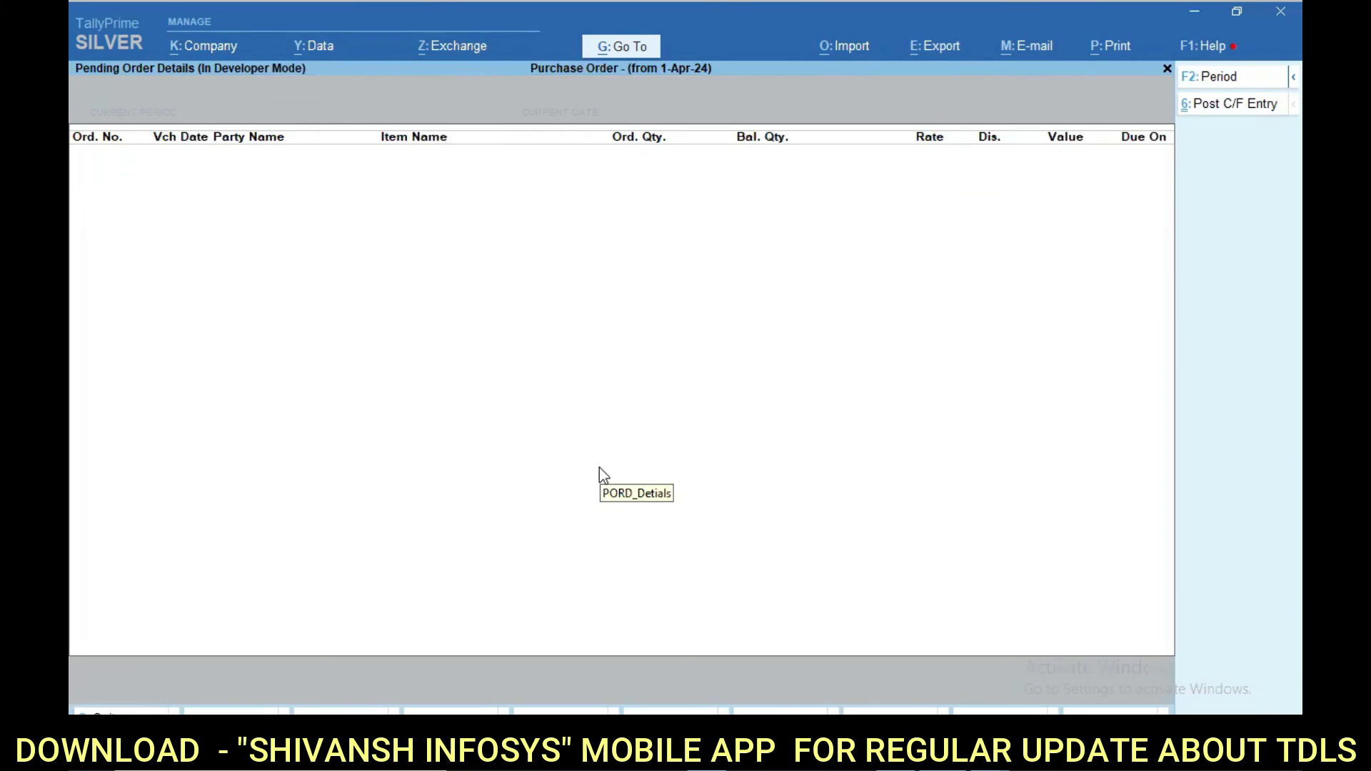
key(Escape)
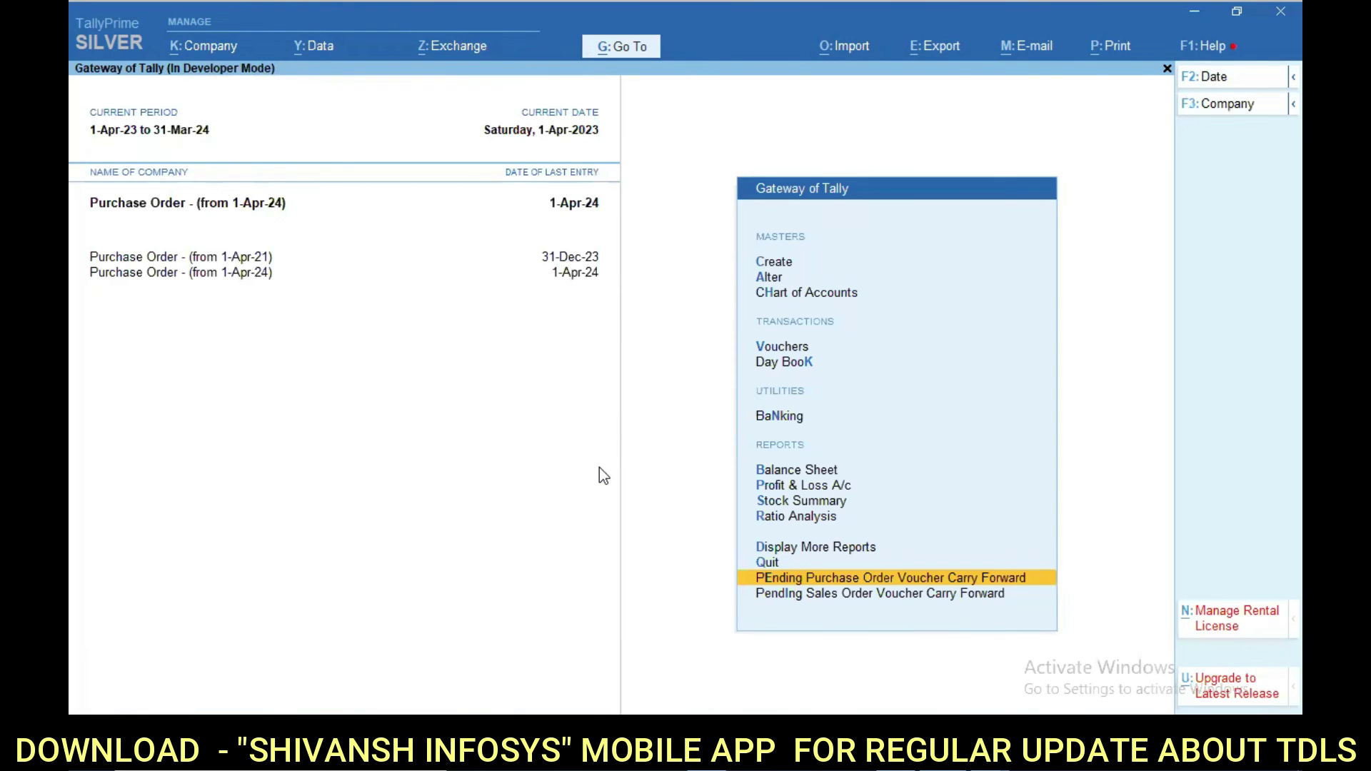
Step: Open Pending Purchase Order Voucher Carry Forward for 1-Apr-24 to 31-Mar-25 and check Abcd Party's order
key(Return)
key(BackSpace)
text(a24)
key(Return)
key(BackSpace)
text(m25)
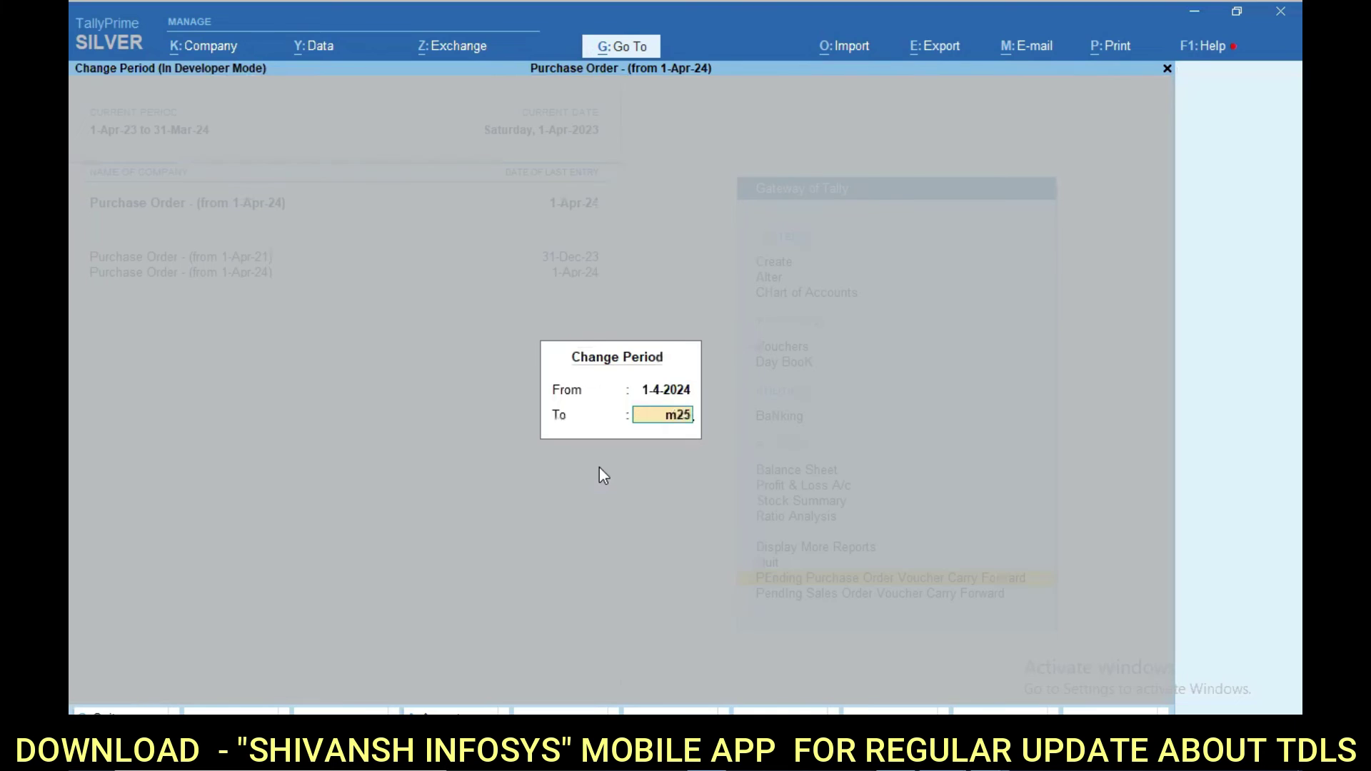
key(Return)
key(Return)
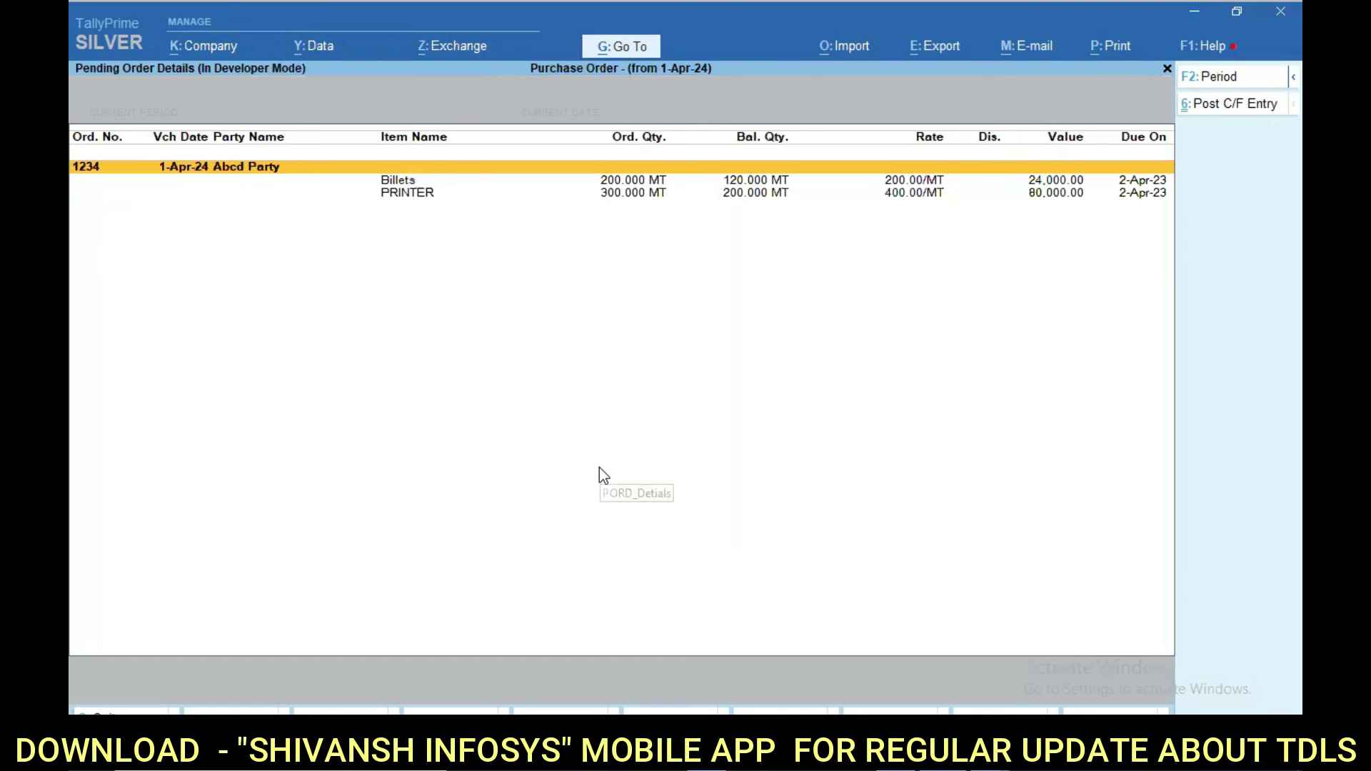
key(Down)
key(Down)
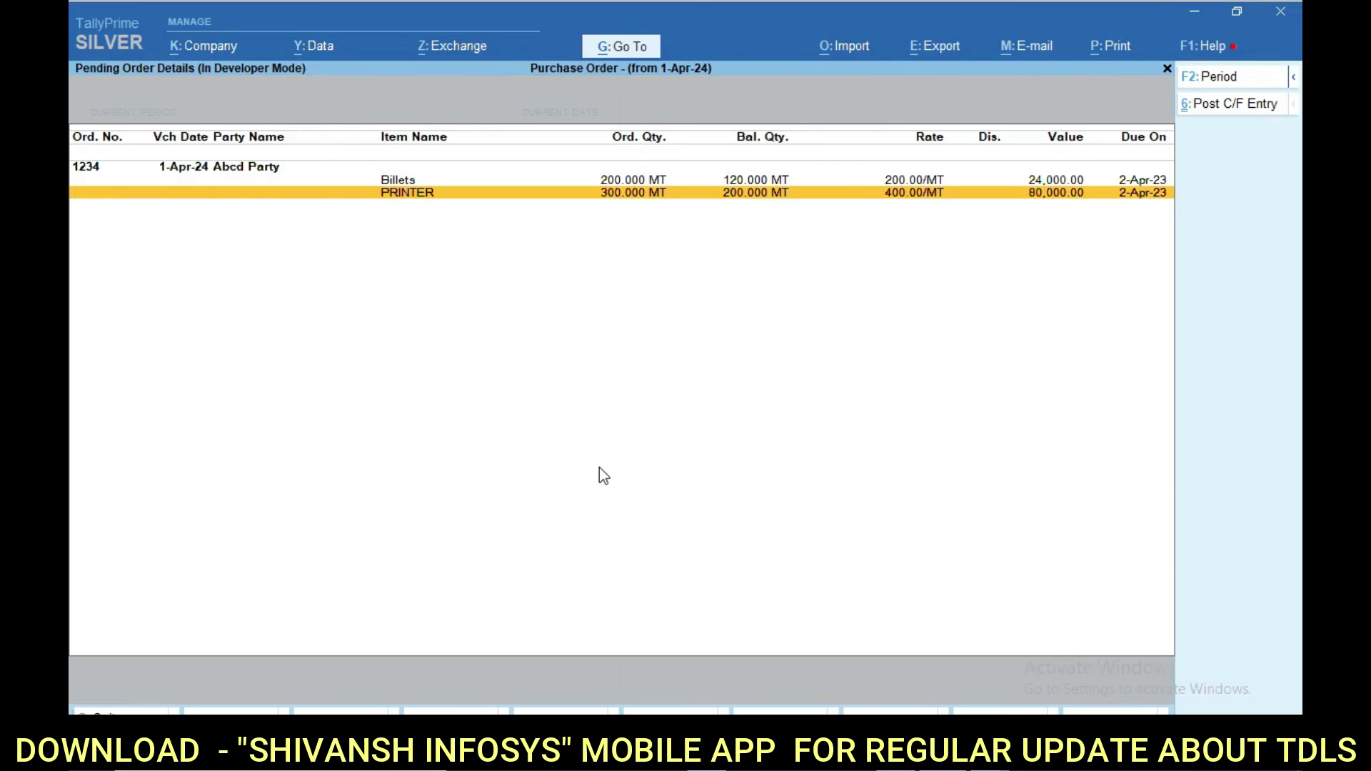
key(Escape)
Step: Go to the Statements of Inventory reports
key(Home)
key(d)
key(Down)
key(Down)
key(Down)
key(Down)
key(Down)
key(Down)
key(Down)
key(Return)
Step: Open the Purchase Order Outstandings report for all orders and show it in detailed form with the underlying vouchers
key(Down)
key(Down)
key(Down)
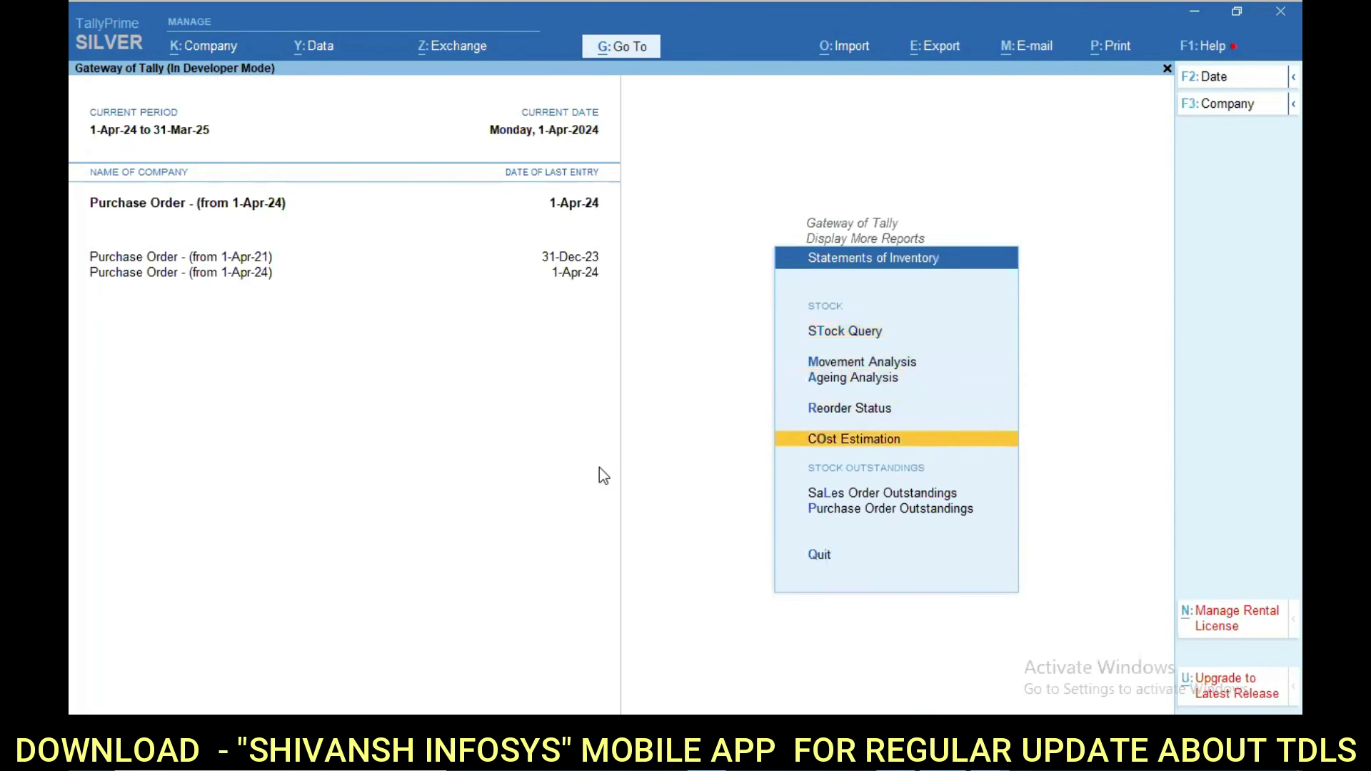
key(Down)
key(Down)
key(Down)
key(Down)
key(Up)
key(Return)
key(Down)
key(Down)
key(Down)
key(Down)
key(Down)
key(Return)
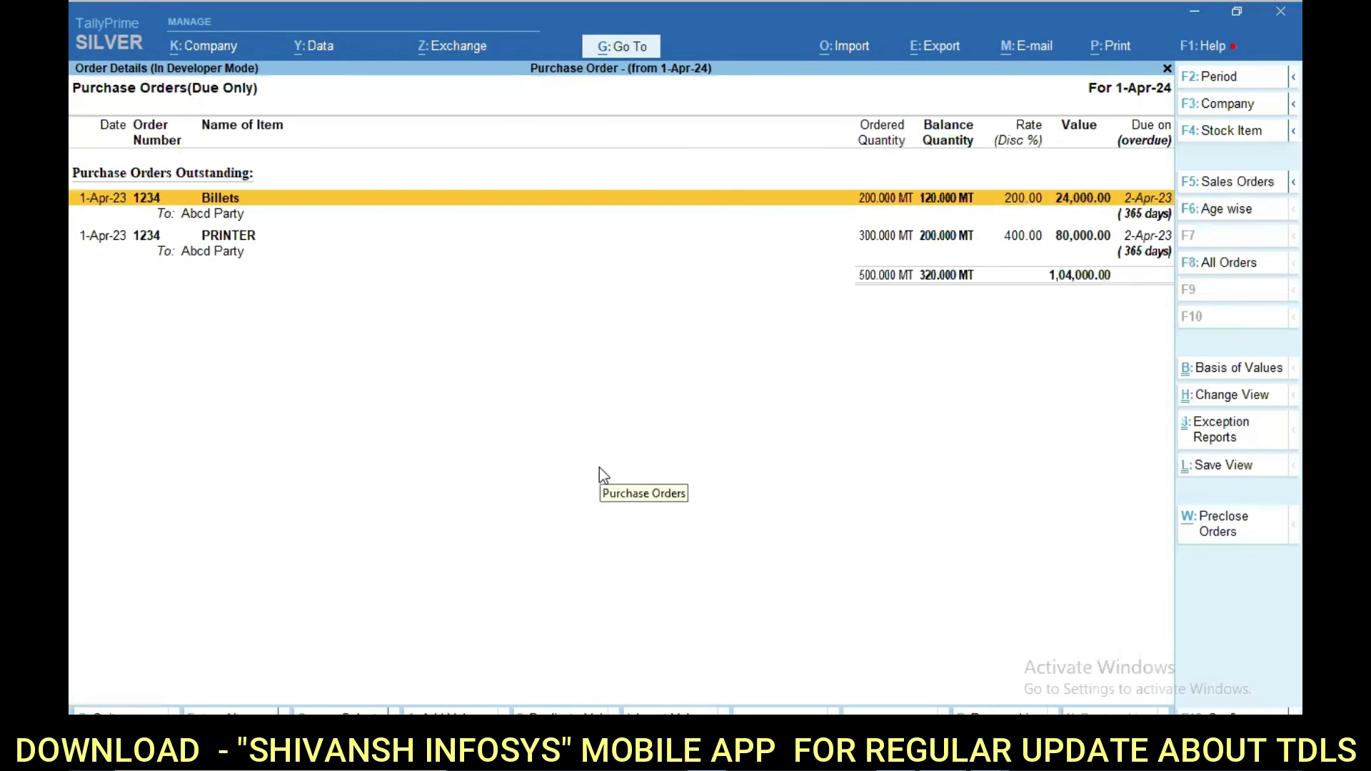
key(alt+F5)
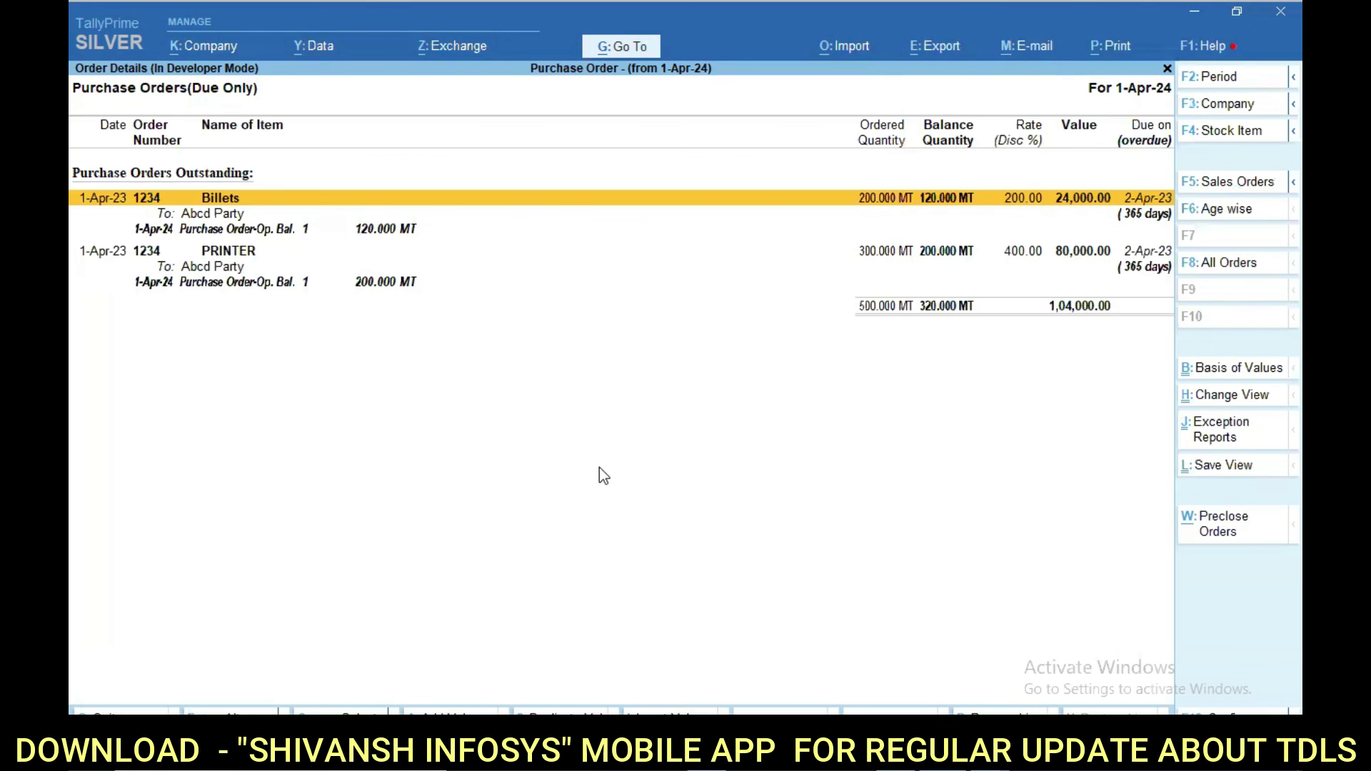
Step: Open the Sales Order Outstandings report for all orders, check XYZN PARTY's carried-forward sales order, and leave the report
key(Escape)
key(l)
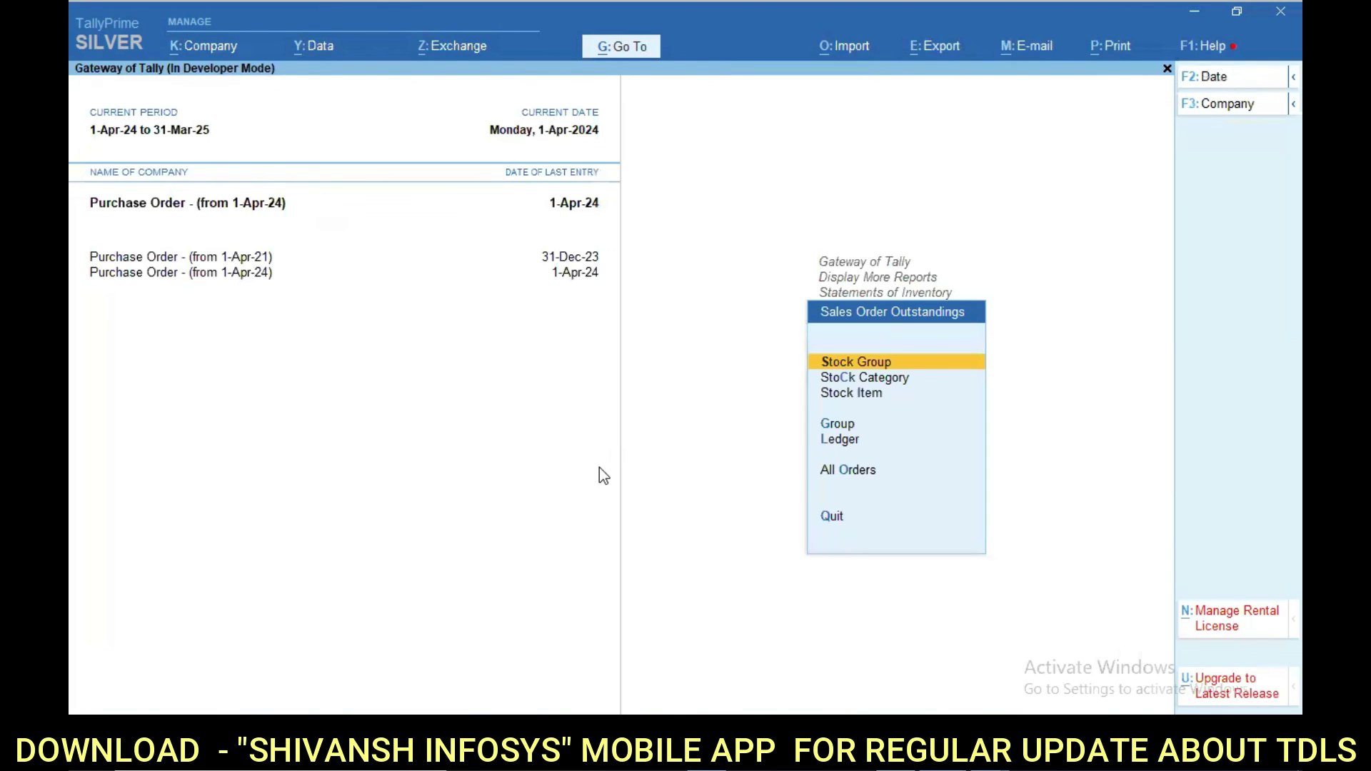
key(o)
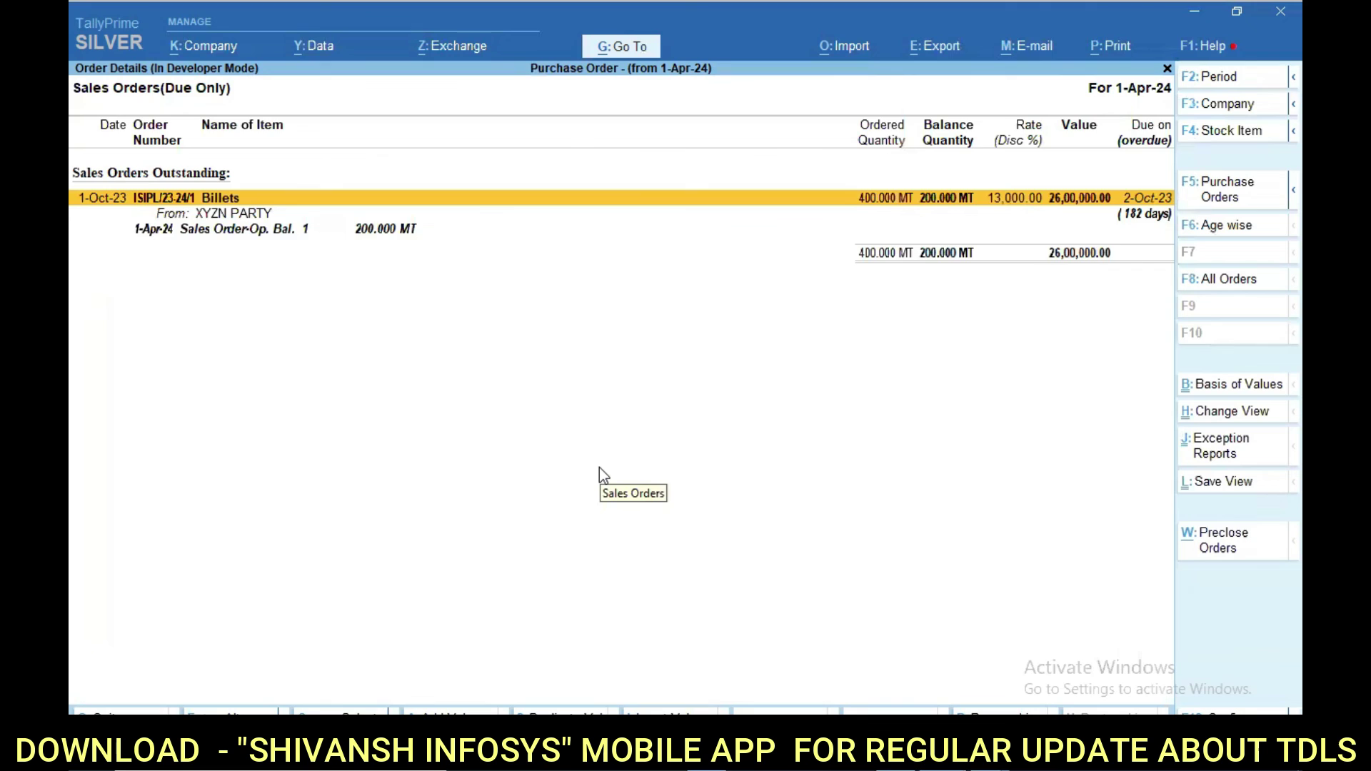
key(Down)
key(Return)
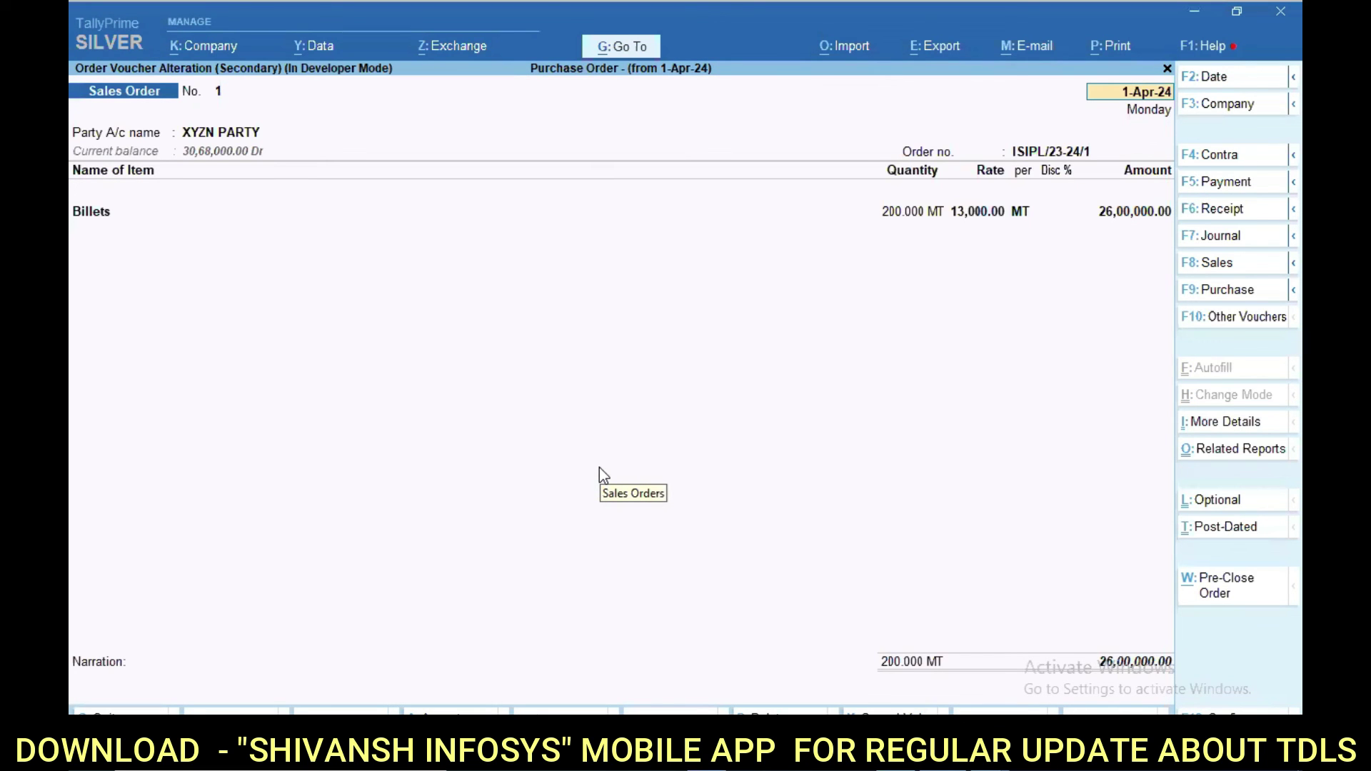
key(Escape)
key(Escape)
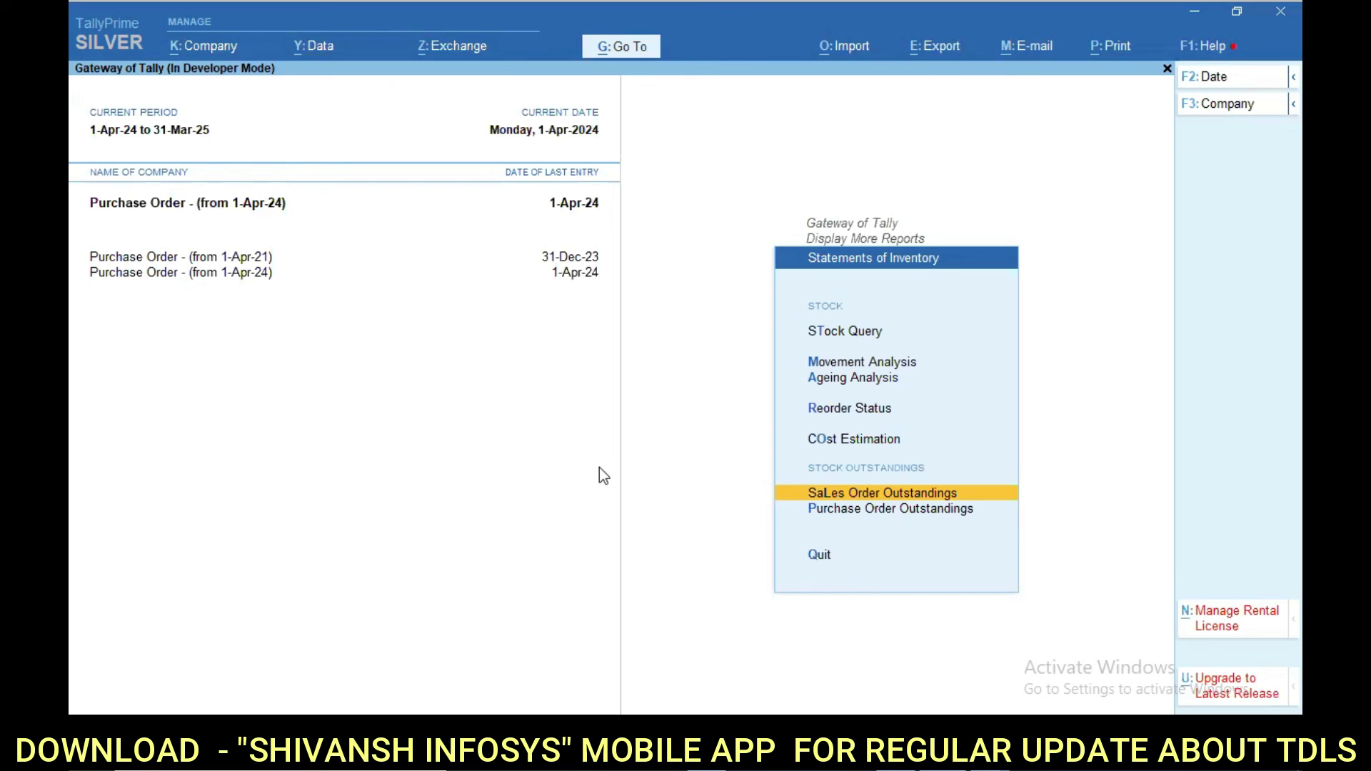
key(Escape)
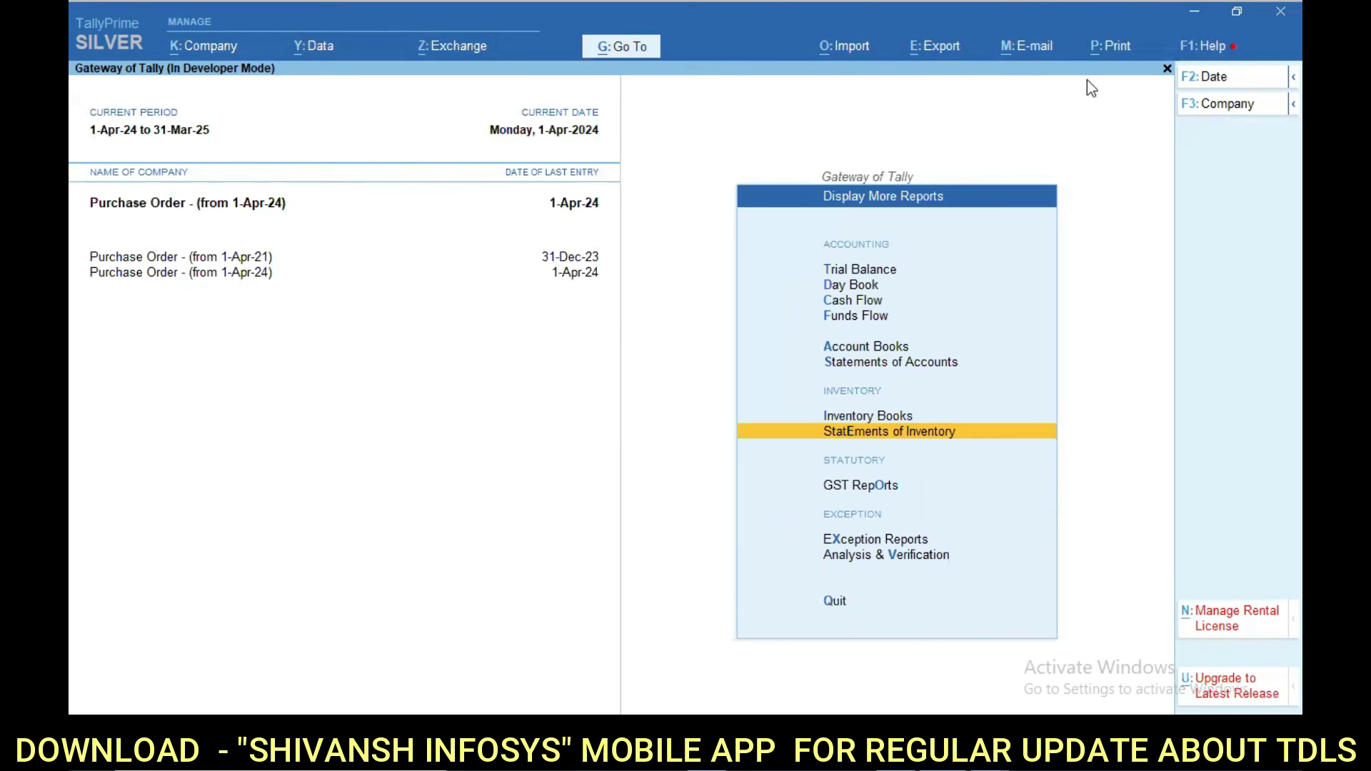